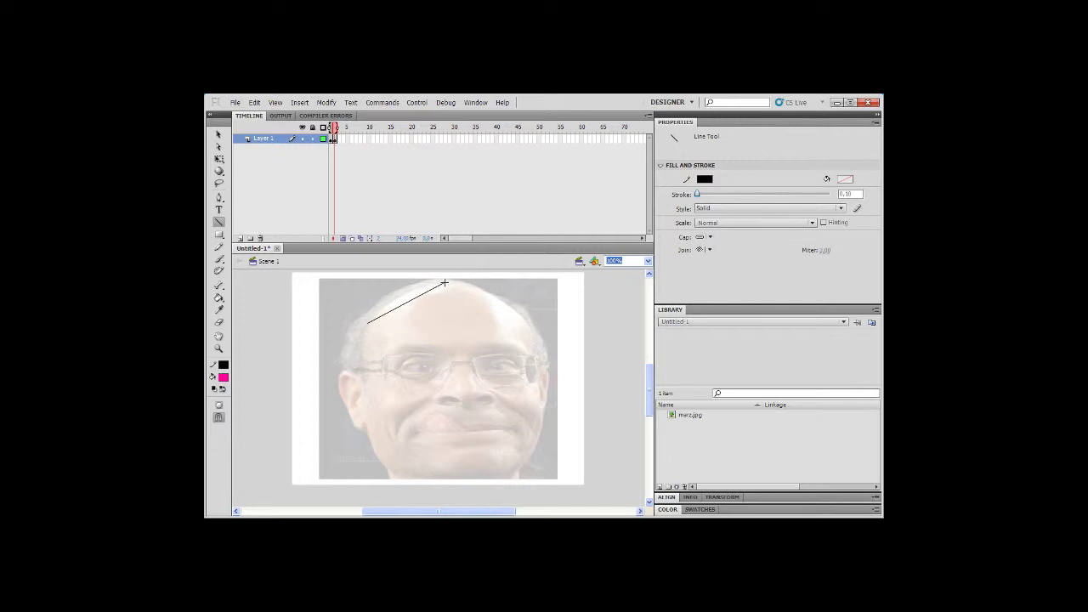
Step: Trace the face, ears and chin over the photo with connected straight lines, closing the outline at the forehead
{"action": "left_click_drag", "start_coordinate": [525, 318], "coordinate": [537, 355]}
{"action": "mouse_move", "coordinate": [544, 398]}
{"action": "left_mouse_down"}
{"action": "mouse_move", "coordinate": [563, 371]}
{"action": "mouse_move", "coordinate": [542, 411]}
{"action": "left_mouse_up"}
{"action": "left_click_drag", "start_coordinate": [534, 450], "coordinate": [345, 391]}
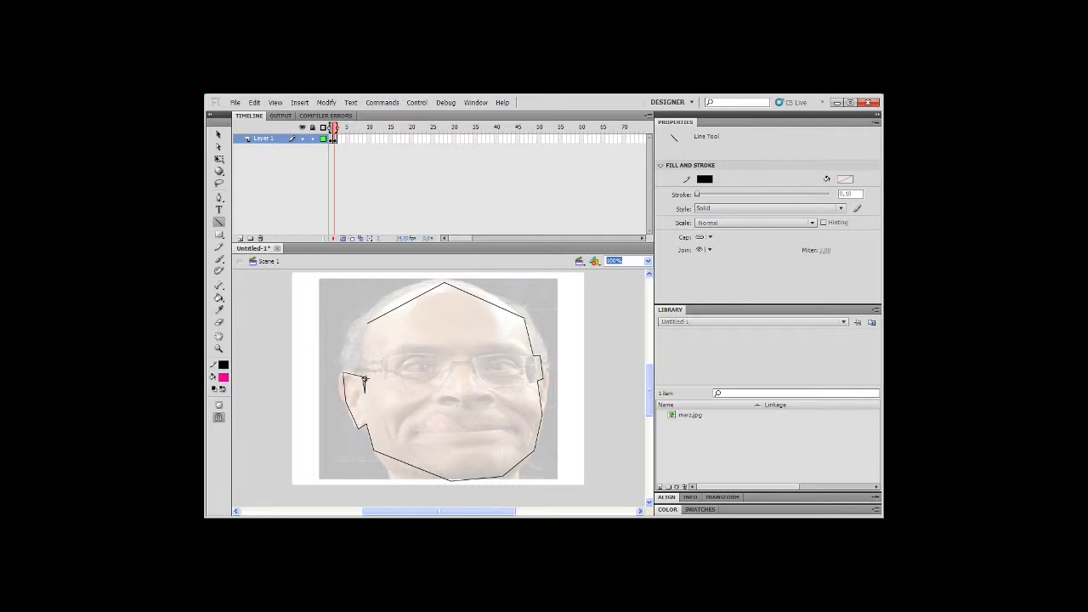
{"action": "left_click_drag", "start_coordinate": [363, 349], "coordinate": [367, 323]}
Step: Bend the straight segments of the head, ear and jaw outline into curves that follow the photo, undoing any bad bend
{"action": "left_click", "coordinate": [218, 135]}
{"action": "left_click_drag", "start_coordinate": [415, 299], "coordinate": [400, 293]}
{"action": "left_click_drag", "start_coordinate": [471, 294], "coordinate": [490, 292]}
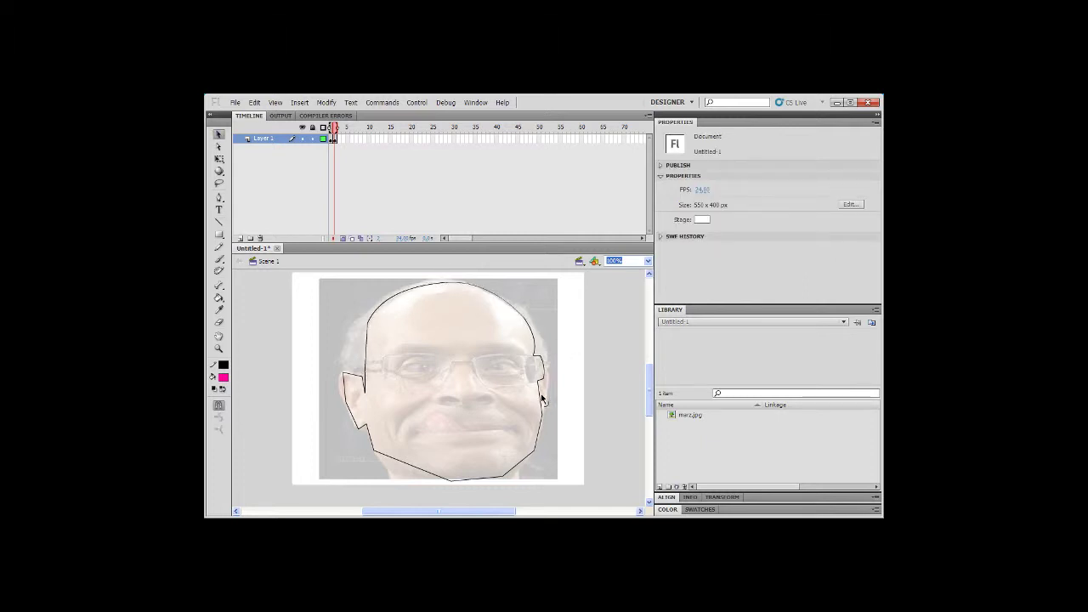
{"action": "left_click_drag", "start_coordinate": [542, 428], "coordinate": [486, 484]}
{"action": "key", "text": "ctrl+z"}
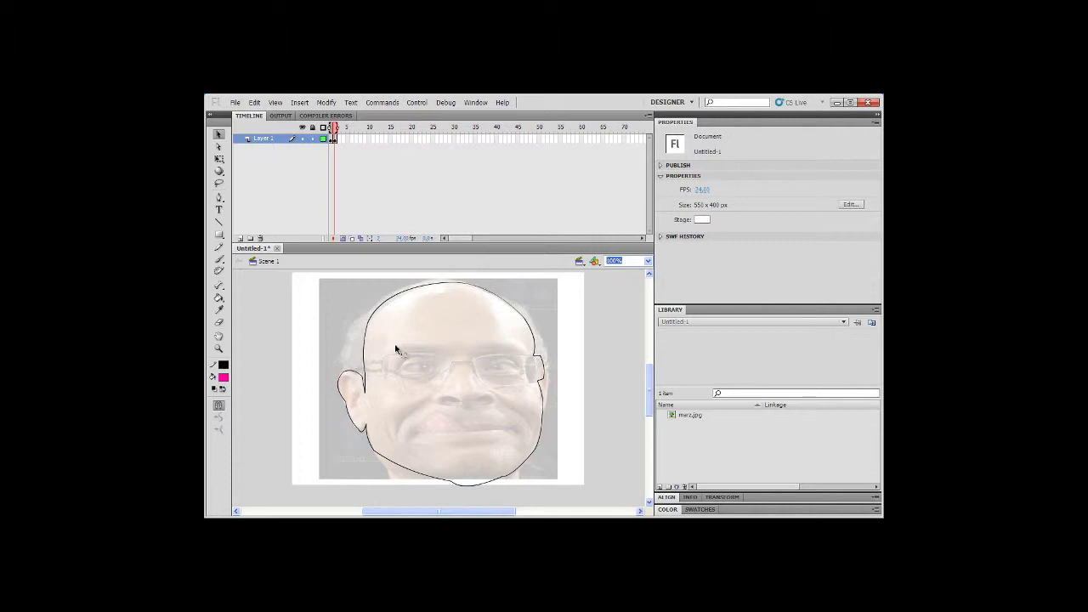
Step: Trace the hair on both sides of the head with lines and bend them into wavy tufts
{"action": "key", "text": "n"}
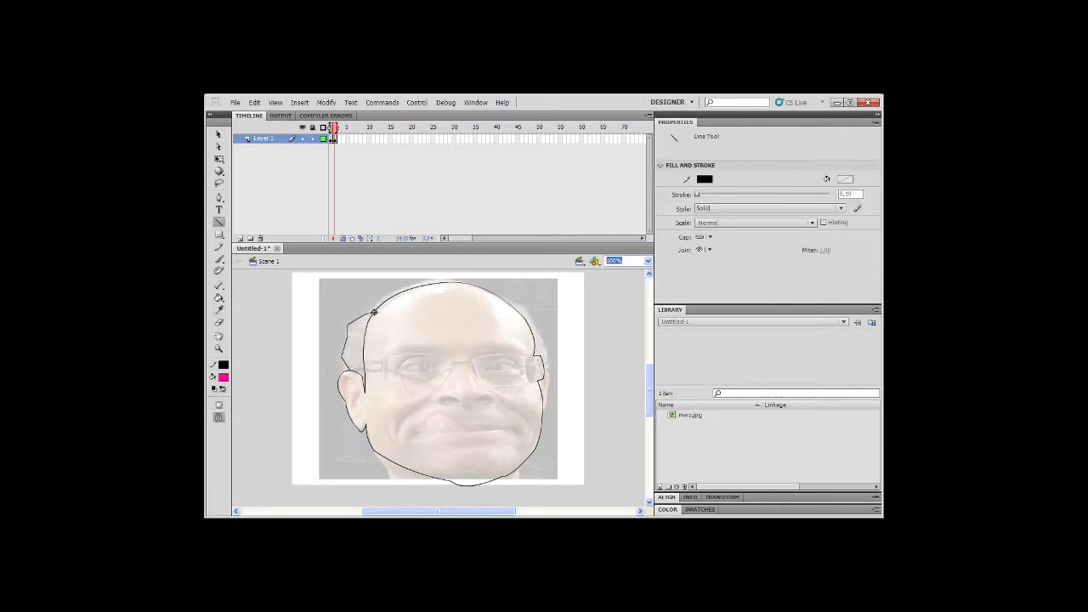
{"action": "left_click_drag", "start_coordinate": [497, 297], "coordinate": [531, 321]}
{"action": "key", "text": "v"}
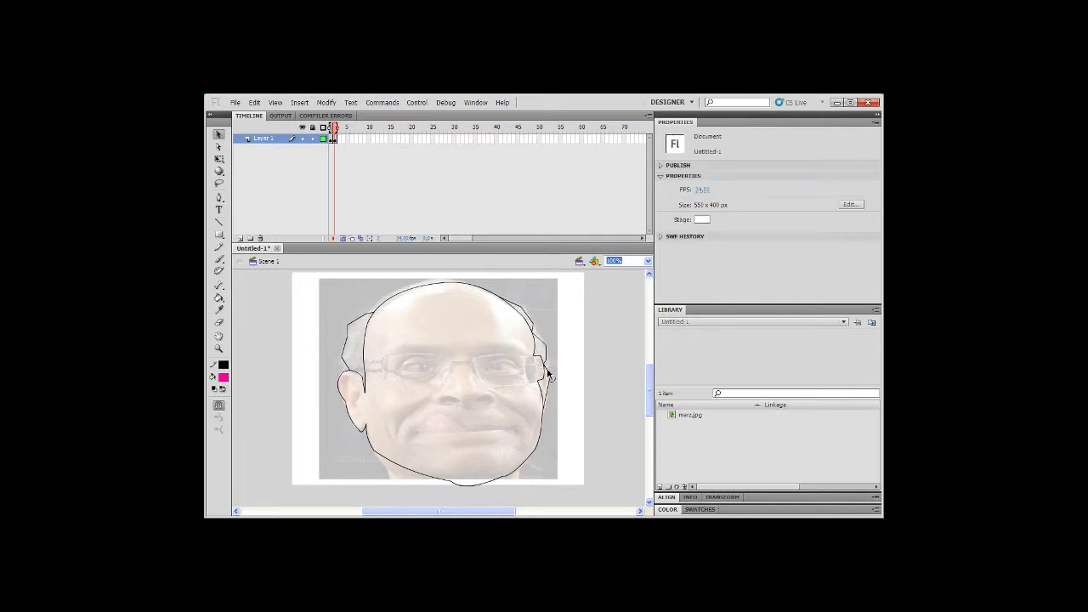
{"action": "left_click_drag", "start_coordinate": [358, 316], "coordinate": [357, 315]}
{"action": "left_click_drag", "start_coordinate": [349, 331], "coordinate": [344, 330]}
{"action": "left_click_drag", "start_coordinate": [345, 347], "coordinate": [345, 365]}
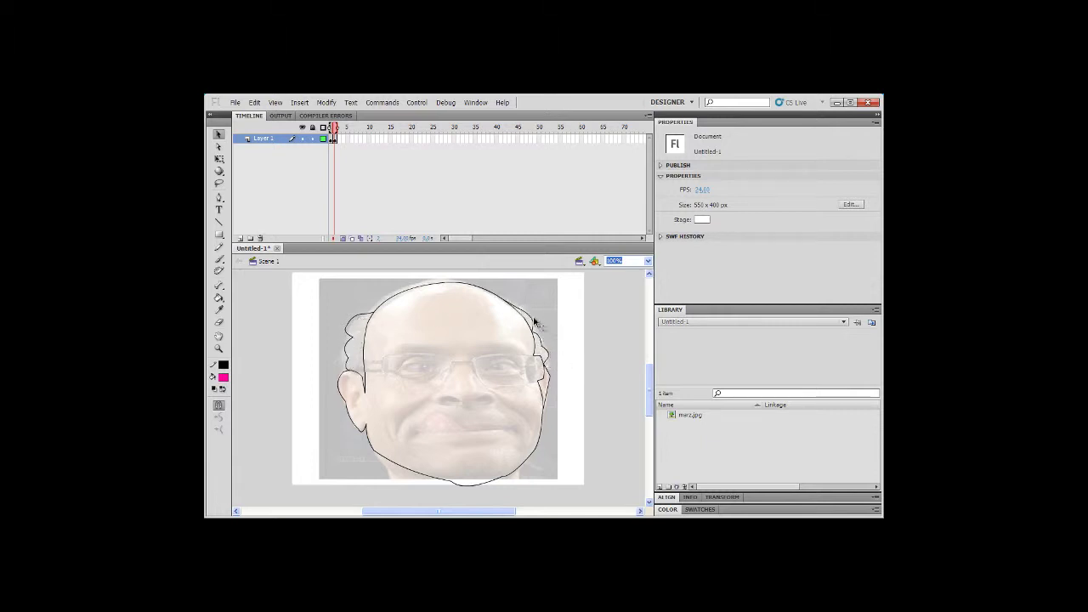
Step: Outline both lenses, the bridge and the temple of the glasses with lines, and bend them to match the photo
{"action": "key", "text": "n"}
{"action": "key", "text": "v"}
{"action": "key", "text": "n"}
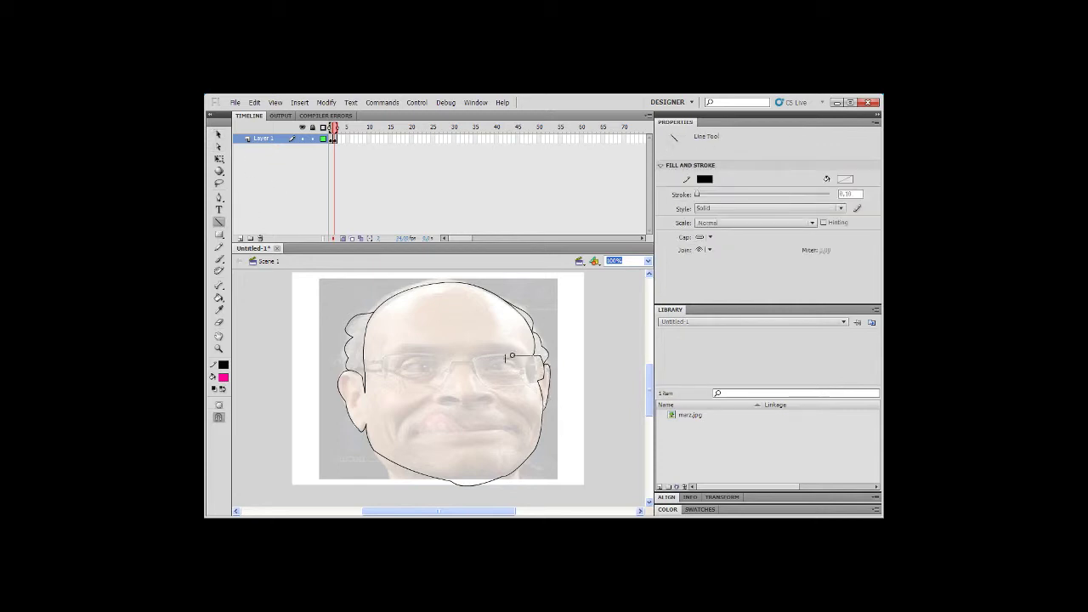
{"action": "left_click_drag", "start_coordinate": [512, 355], "coordinate": [475, 360]}
{"action": "left_click_drag", "start_coordinate": [474, 359], "coordinate": [486, 380]}
{"action": "left_click_drag", "start_coordinate": [382, 359], "coordinate": [452, 358]}
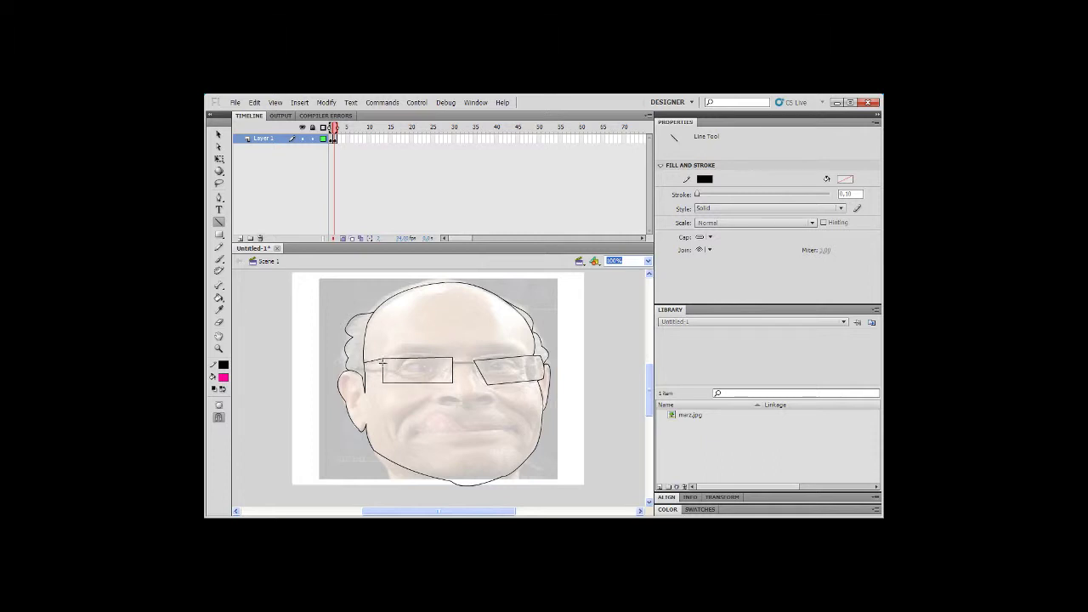
{"action": "left_click", "coordinate": [219, 135]}
{"action": "left_click_drag", "start_coordinate": [493, 358], "coordinate": [421, 387]}
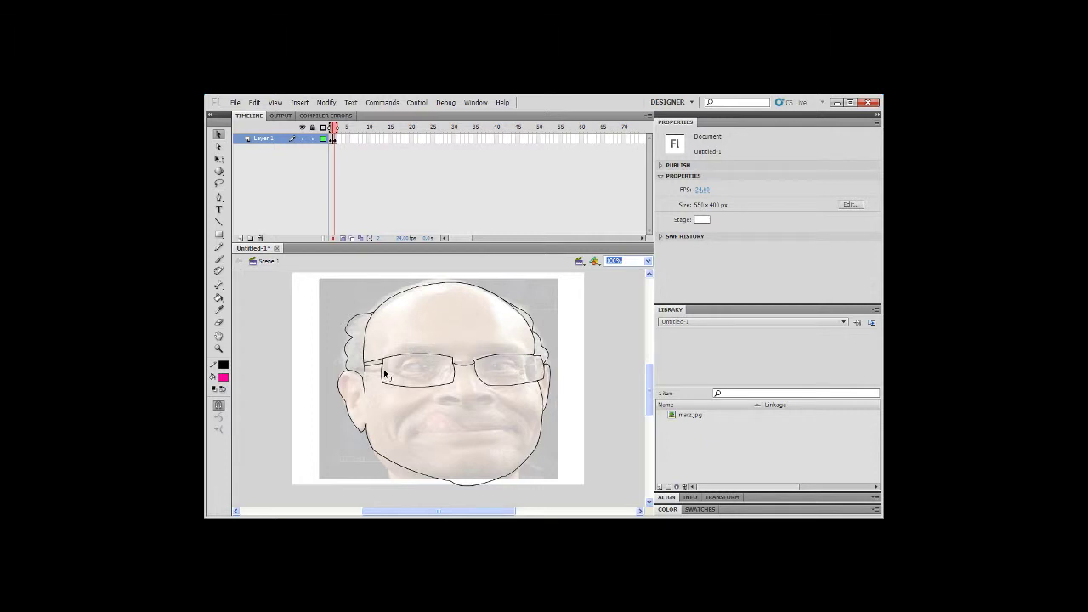
Step: Zoom the stage to 200% and draw the eye on the photo's right side, bending its lines into an almond shape
{"action": "left_click", "coordinate": [219, 222]}
{"action": "left_click", "coordinate": [648, 261]}
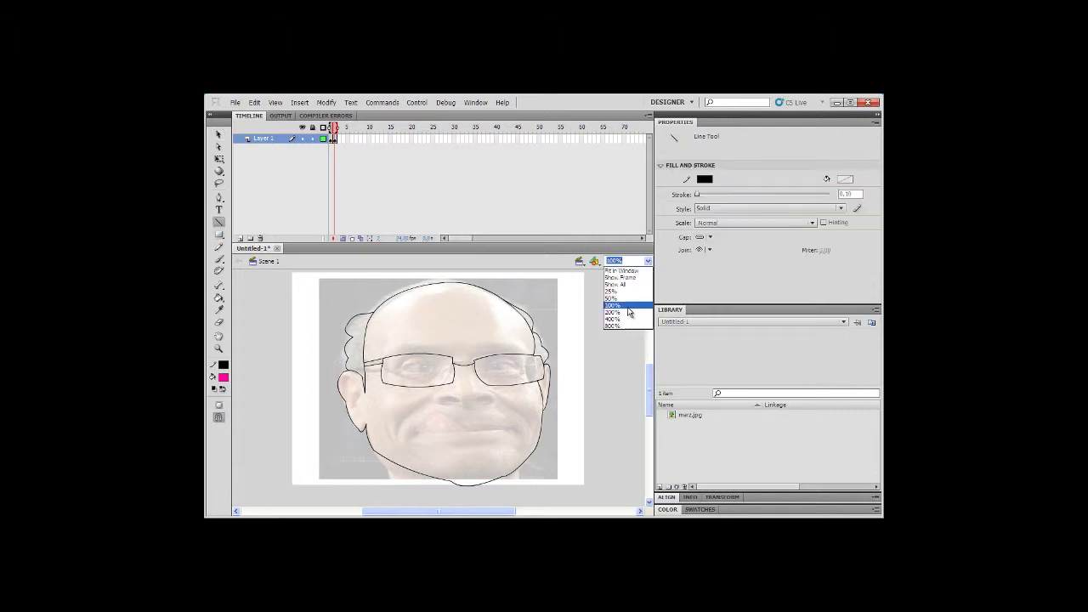
{"action": "left_click", "coordinate": [620, 316]}
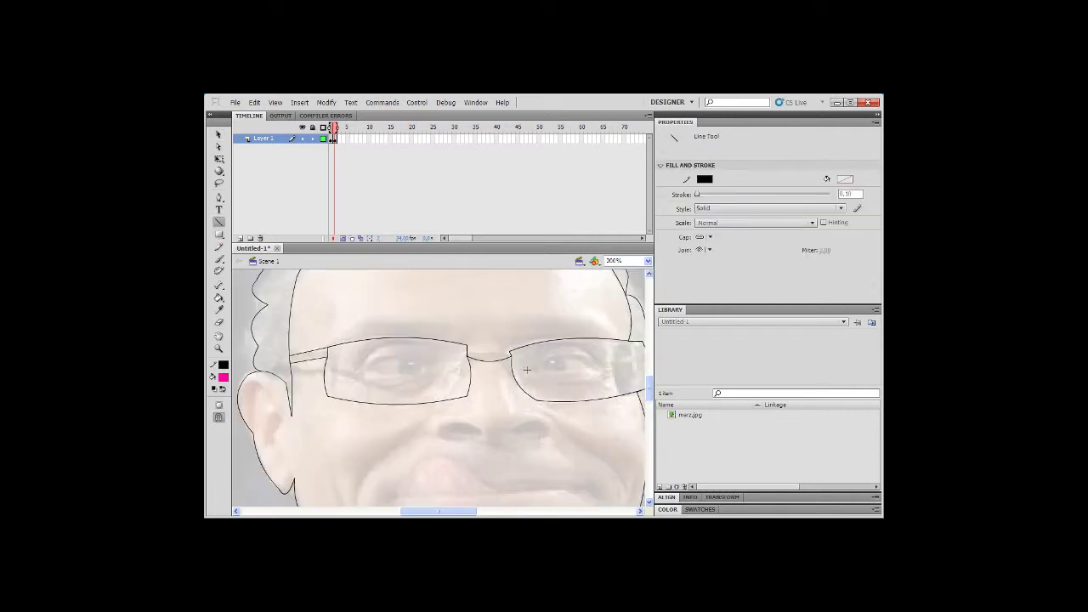
{"action": "left_click_drag", "start_coordinate": [527, 370], "coordinate": [589, 357]}
{"action": "left_click", "coordinate": [218, 134]}
{"action": "left_click_drag", "start_coordinate": [545, 363], "coordinate": [558, 380]}
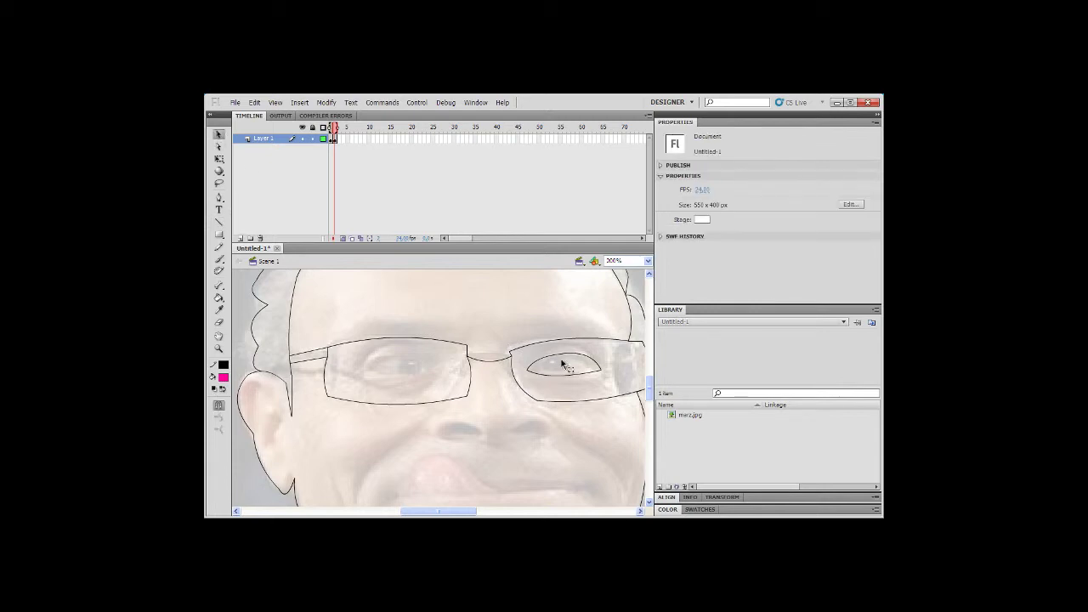
Step: Duplicate the upper curve of the finished eye slightly above it as an eyelid crease and thicken the crease's stroke
{"action": "left_click", "coordinate": [559, 354]}
{"action": "left_click", "coordinate": [573, 354], "text": "shift"}
{"action": "mouse_move", "coordinate": [576, 358]}
{"action": "left_mouse_down"}
{"action": "mouse_move", "coordinate": [451, 384]}
{"action": "mouse_move", "coordinate": [578, 350]}
{"action": "left_mouse_up"}
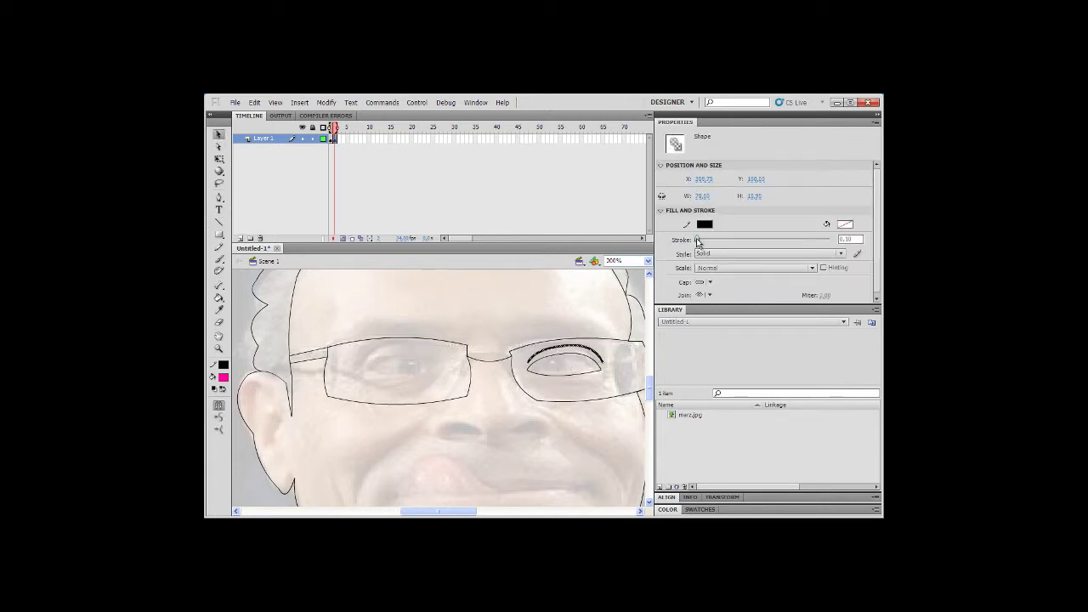
{"action": "left_click", "coordinate": [253, 293]}
Step: Copy the finished eye outline and its eyelid crease onto the other eye inside the opposite lens
{"action": "double_click", "coordinate": [540, 379]}
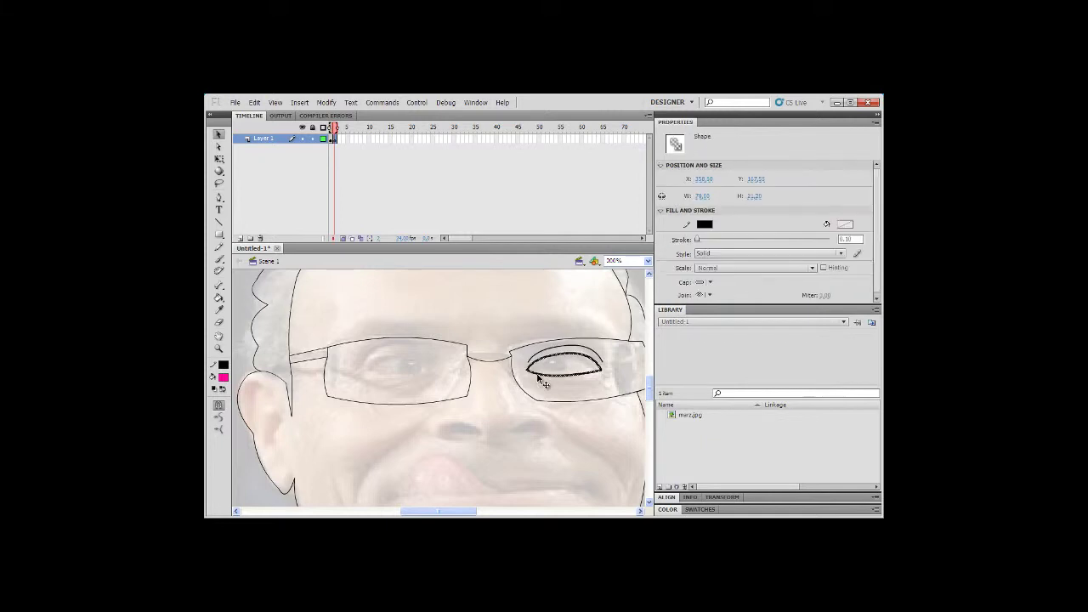
{"action": "key", "text": "ctrl+c"}
{"action": "key", "text": "ctrl+v"}
{"action": "left_click_drag", "start_coordinate": [465, 396], "coordinate": [423, 373]}
{"action": "left_click", "coordinate": [573, 349]}
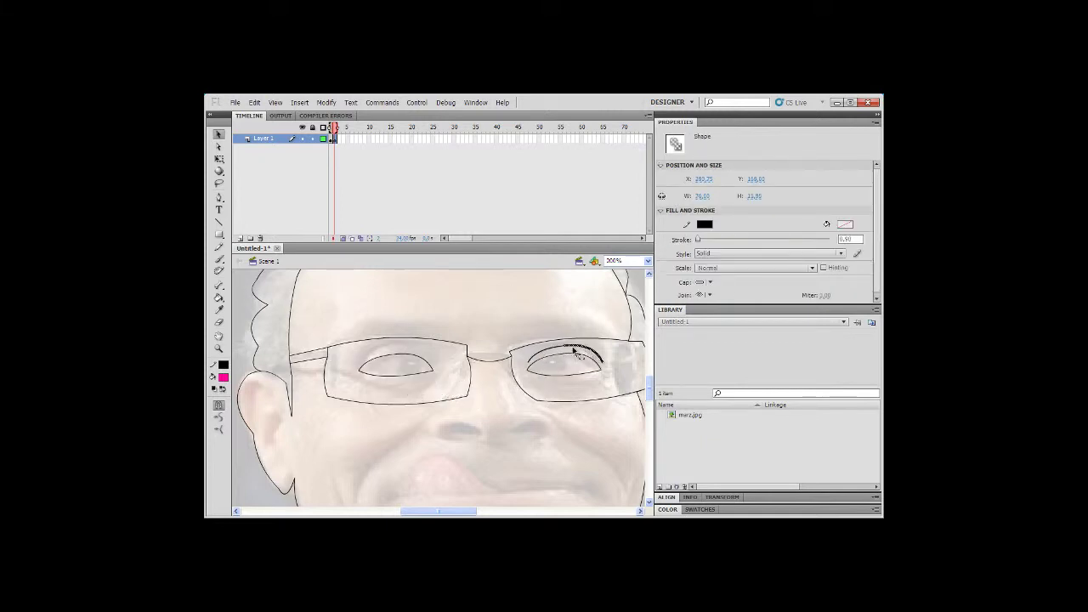
{"action": "left_click_drag", "start_coordinate": [575, 354], "coordinate": [406, 353]}
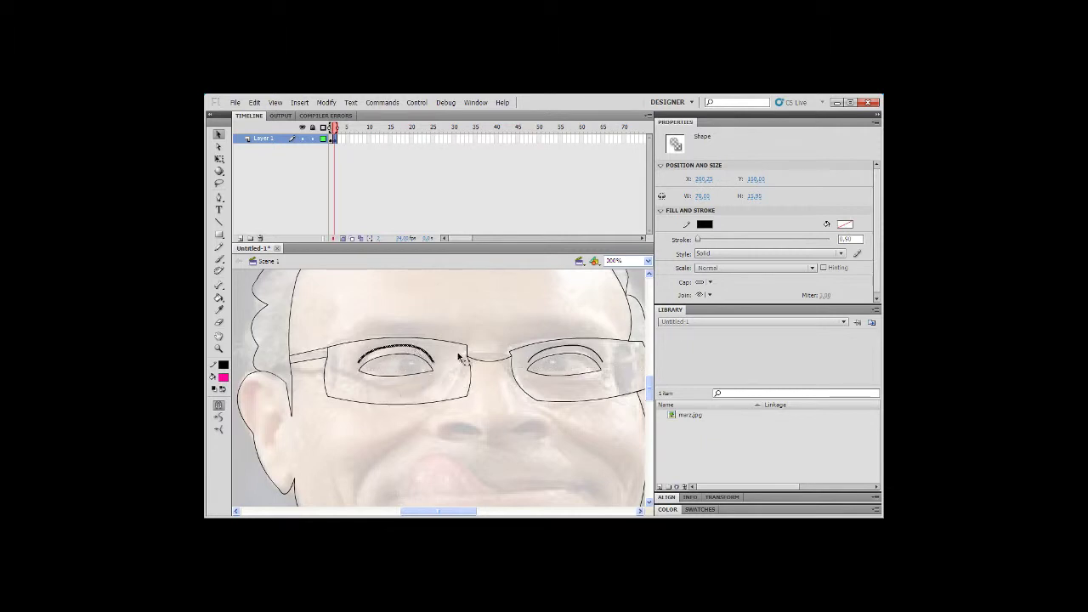
Step: Draw the iris edges in both eyes with lines, bend them outward and delete the end sticking out below the eye
{"action": "key", "text": "n"}
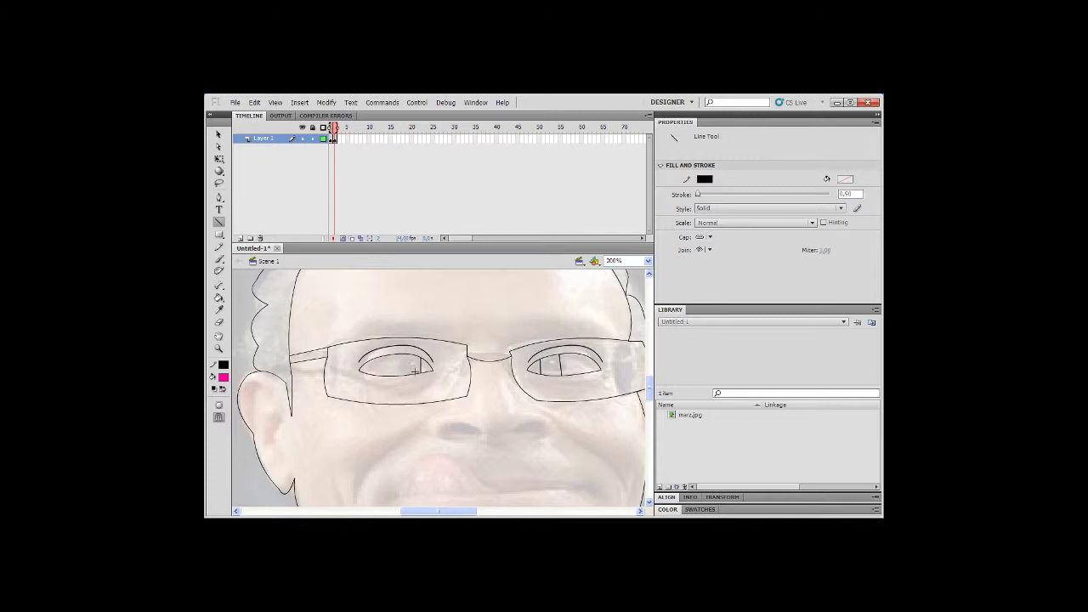
{"action": "key", "text": "v"}
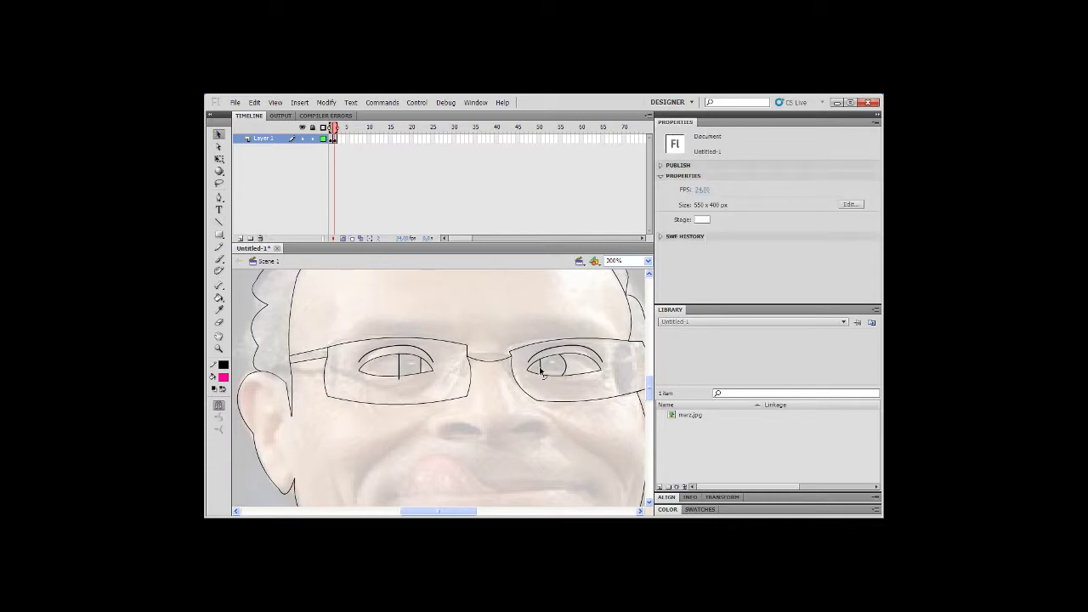
{"action": "left_click_drag", "start_coordinate": [422, 366], "coordinate": [395, 368]}
{"action": "left_click", "coordinate": [400, 380]}
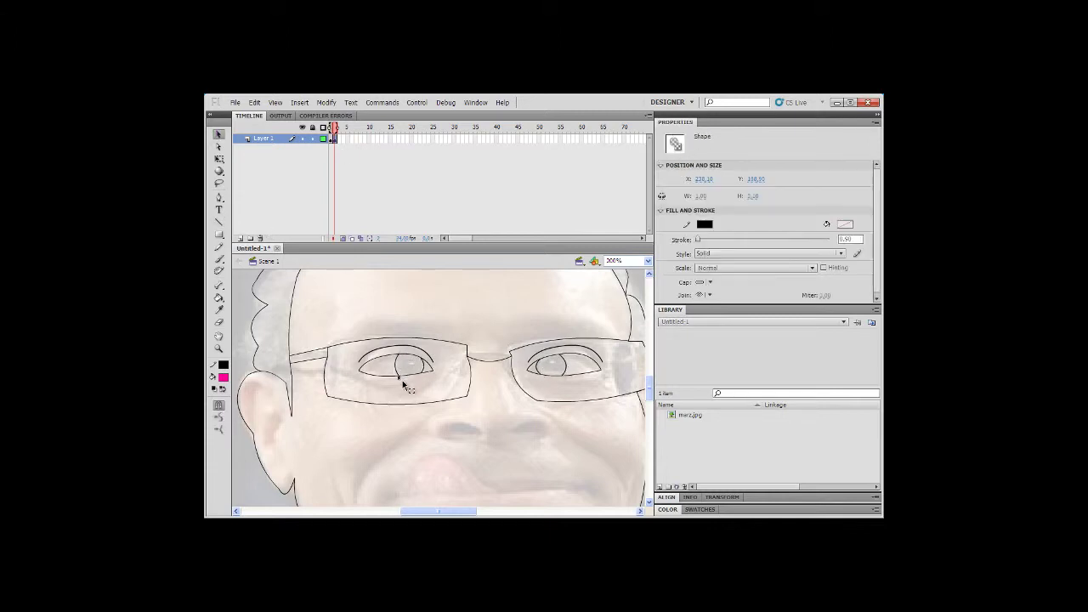
{"action": "key", "text": "Delete"}
Step: Trace the nose bridge, both nose wings and both nostrils with straight lines
{"action": "key", "text": "n"}
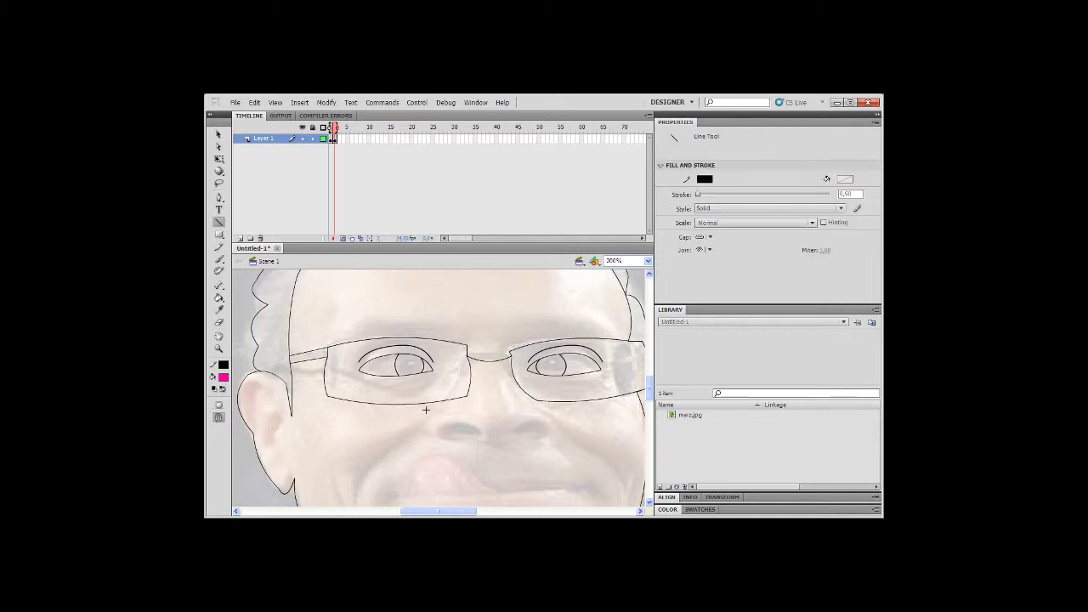
{"action": "scroll", "coordinate": [426, 410], "scroll_direction": "down", "scroll_amount": 2}
{"action": "scroll", "coordinate": [472, 430], "scroll_direction": "up", "scroll_amount": 2}
{"action": "scroll", "coordinate": [532, 455], "scroll_direction": "down", "scroll_amount": 2}
{"action": "mouse_move", "coordinate": [515, 357]}
{"action": "left_mouse_down"}
{"action": "mouse_move", "coordinate": [519, 368]}
{"action": "mouse_move", "coordinate": [441, 385]}
{"action": "mouse_move", "coordinate": [487, 388]}
{"action": "mouse_move", "coordinate": [432, 366]}
{"action": "left_mouse_up"}
{"action": "left_click_drag", "start_coordinate": [433, 365], "coordinate": [429, 380]}
{"action": "mouse_move", "coordinate": [549, 367]}
{"action": "left_mouse_down"}
{"action": "mouse_move", "coordinate": [548, 390]}
{"action": "mouse_move", "coordinate": [508, 389]}
{"action": "left_mouse_up"}
{"action": "left_click_drag", "start_coordinate": [510, 384], "coordinate": [530, 377]}
Step: Bend the nose and nostril lines into curves and delete the stray line end beside the nostril
{"action": "left_click", "coordinate": [218, 135]}
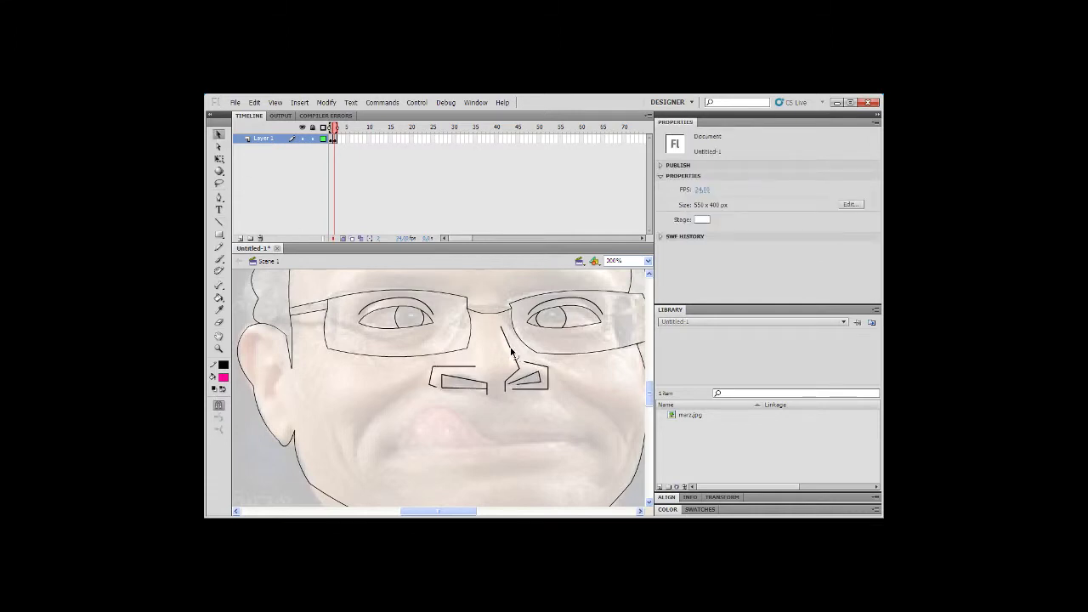
{"action": "left_click_drag", "start_coordinate": [524, 380], "coordinate": [550, 385]}
{"action": "mouse_move", "coordinate": [451, 367]}
{"action": "left_mouse_down"}
{"action": "mouse_move", "coordinate": [426, 374]}
{"action": "mouse_move", "coordinate": [459, 375]}
{"action": "mouse_move", "coordinate": [462, 386]}
{"action": "left_mouse_up"}
{"action": "left_click", "coordinate": [487, 391]}
{"action": "key", "text": "Delete"}
Step: Draw the smile folds from the nose down both sides of the mouth with lines and bend them into smooth curves
{"action": "key", "text": "n"}
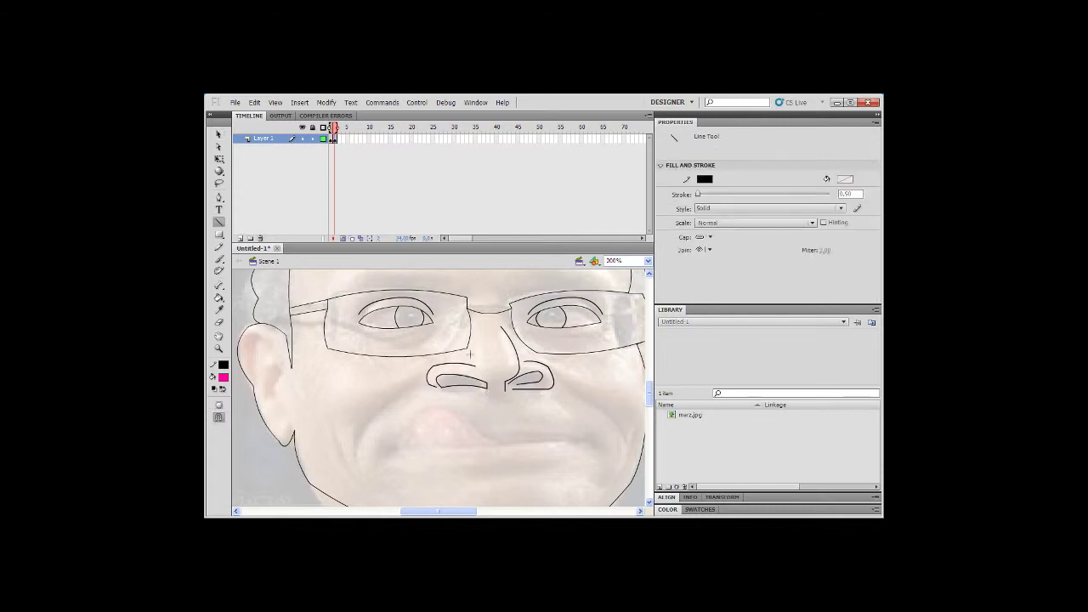
{"action": "scroll", "coordinate": [409, 420], "scroll_direction": "down", "scroll_amount": 1}
{"action": "scroll", "coordinate": [409, 420], "scroll_direction": "up", "scroll_amount": 4}
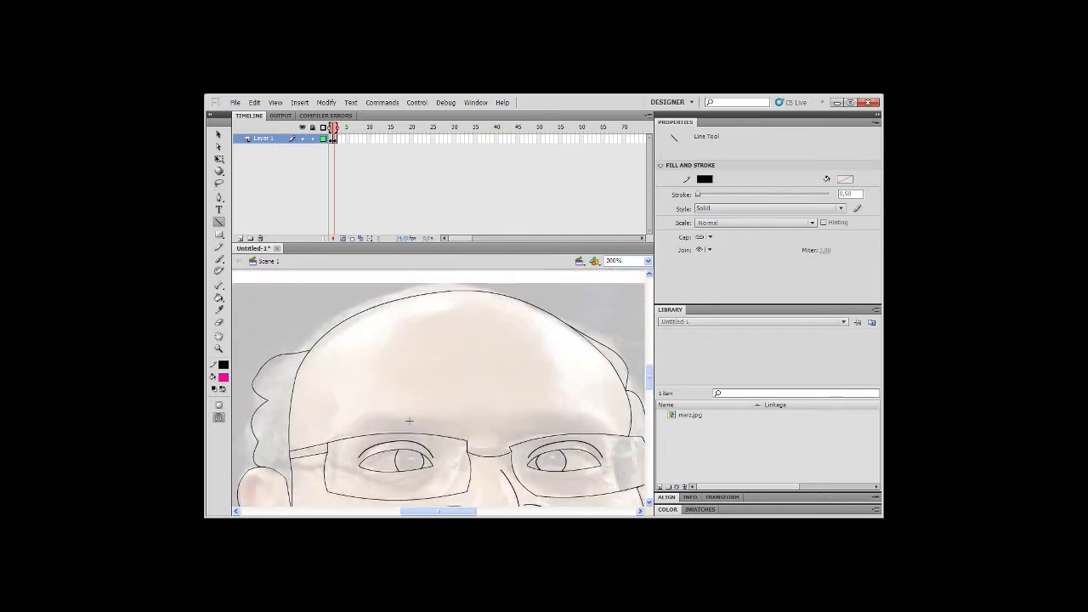
{"action": "scroll", "coordinate": [409, 420], "scroll_direction": "down", "scroll_amount": 3}
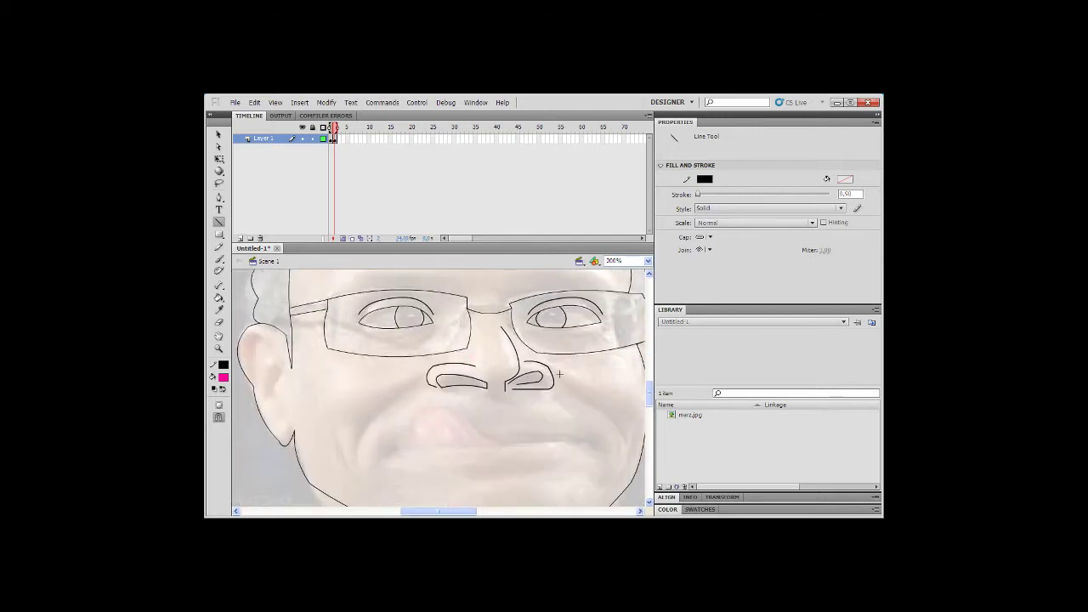
{"action": "left_click_drag", "start_coordinate": [566, 388], "coordinate": [621, 433]}
{"action": "mouse_move", "coordinate": [406, 395]}
{"action": "left_mouse_down"}
{"action": "mouse_move", "coordinate": [365, 420]}
{"action": "mouse_move", "coordinate": [358, 459]}
{"action": "left_mouse_up"}
{"action": "key", "text": "v"}
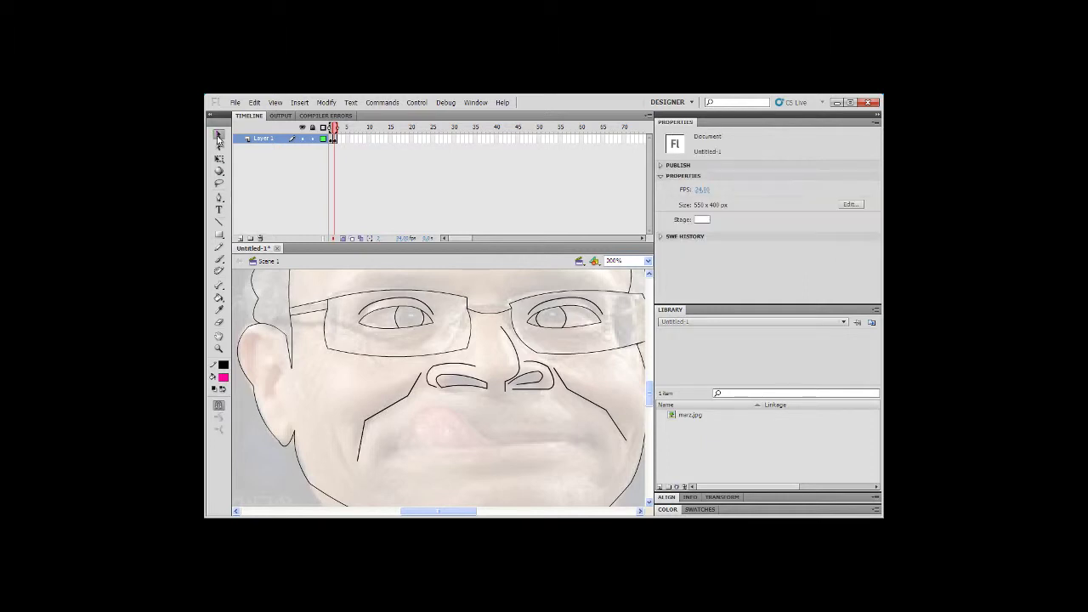
{"action": "mouse_move", "coordinate": [587, 408]}
{"action": "left_mouse_down"}
{"action": "mouse_move", "coordinate": [596, 402]}
{"action": "mouse_move", "coordinate": [621, 423]}
{"action": "left_mouse_up"}
{"action": "left_click", "coordinate": [484, 389]}
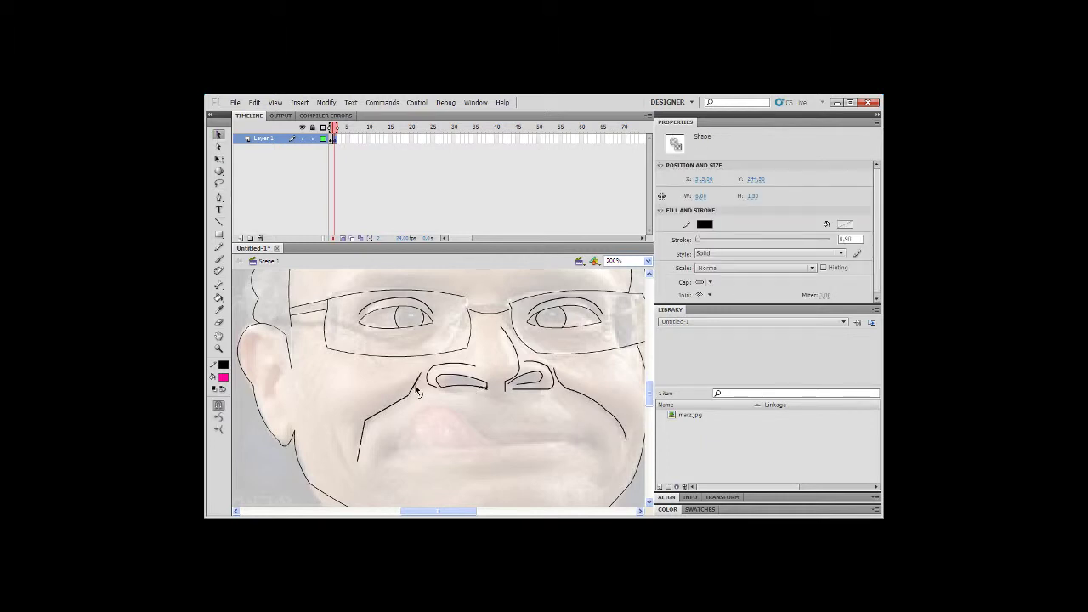
{"action": "left_click_drag", "start_coordinate": [416, 389], "coordinate": [392, 407]}
{"action": "left_click_drag", "start_coordinate": [362, 441], "coordinate": [355, 438]}
Step: Try a thicker stroke on all segments of the two smile folds
{"action": "left_click", "coordinate": [567, 388]}
{"action": "left_click", "coordinate": [576, 392], "text": "shift"}
{"action": "left_click", "coordinate": [625, 431], "text": "shift"}
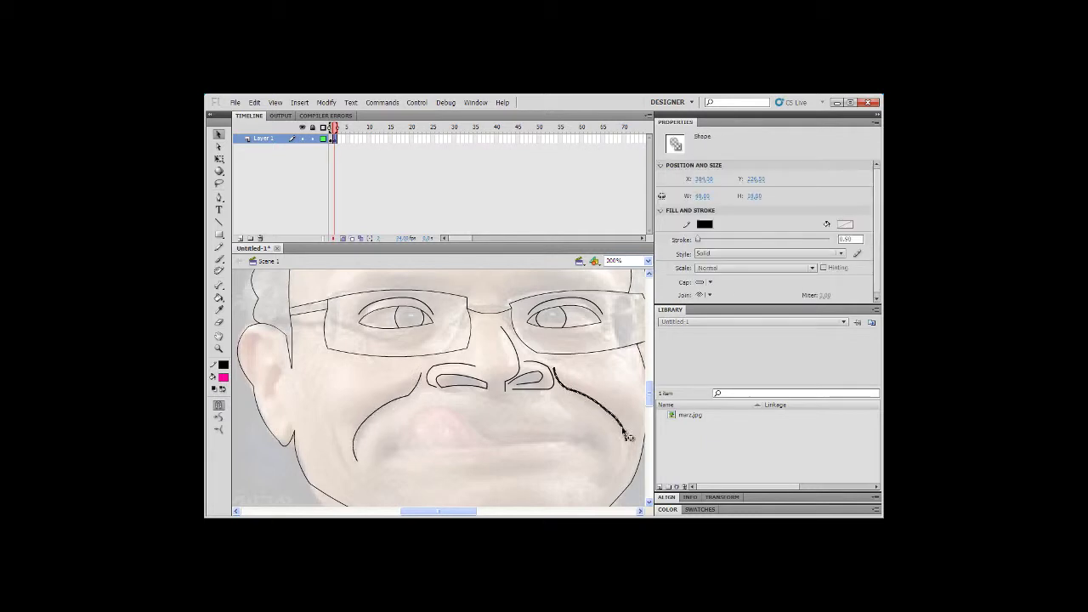
{"action": "left_click", "coordinate": [415, 388], "text": "shift"}
{"action": "left_click", "coordinate": [390, 405], "text": "shift"}
{"action": "left_click", "coordinate": [355, 438], "text": "shift"}
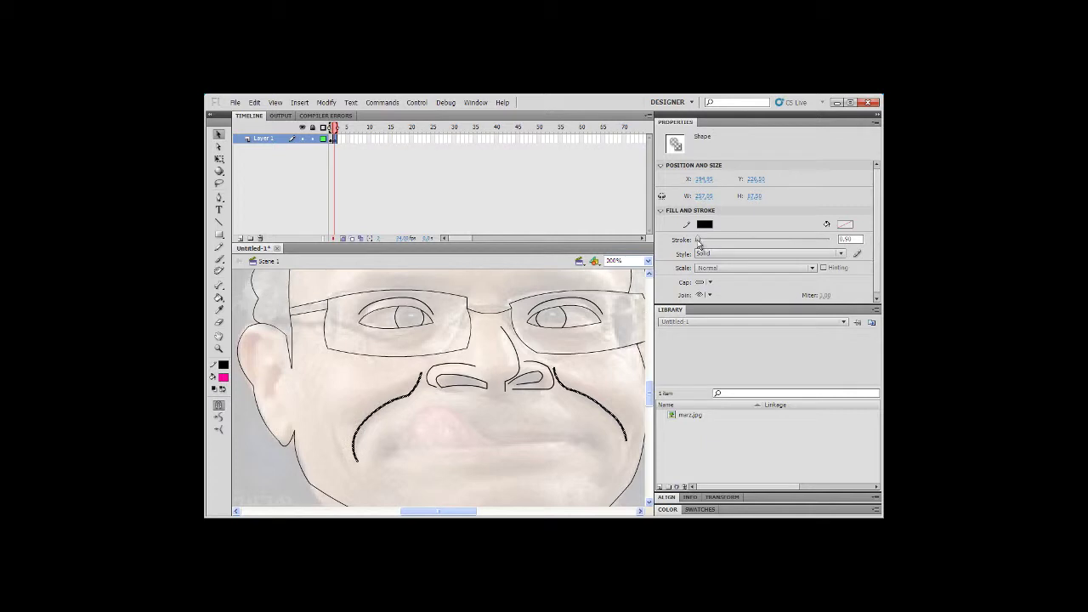
{"action": "left_click", "coordinate": [595, 384]}
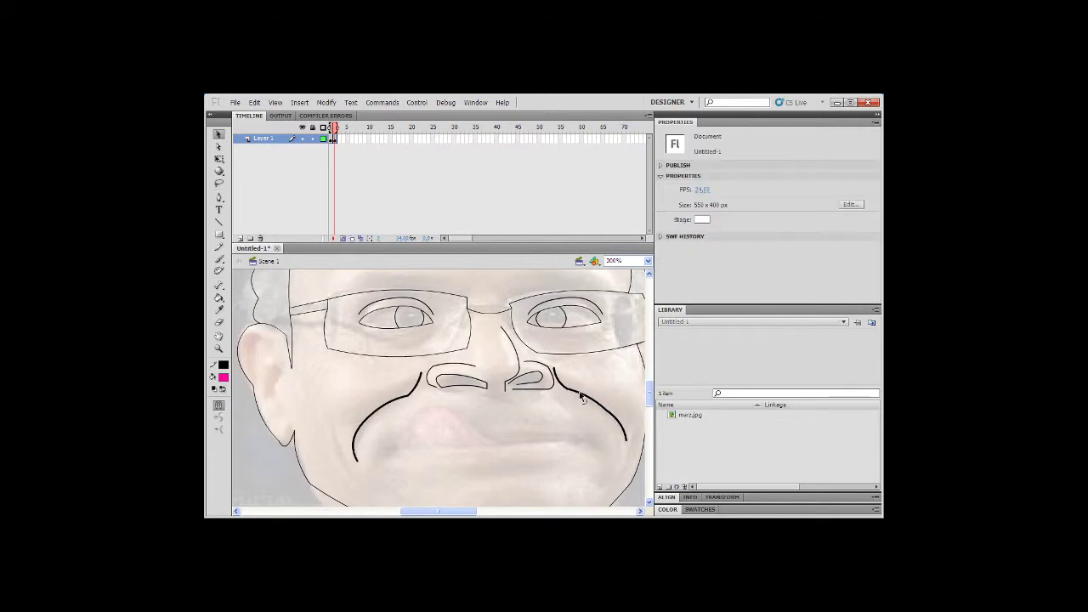
{"action": "key", "text": "ctrl+z"}
{"action": "left_click", "coordinate": [449, 425]}
Step: Draw a cheek crease outside each smile fold with the Line tool and bend both creases outward
{"action": "left_click", "coordinate": [218, 222]}
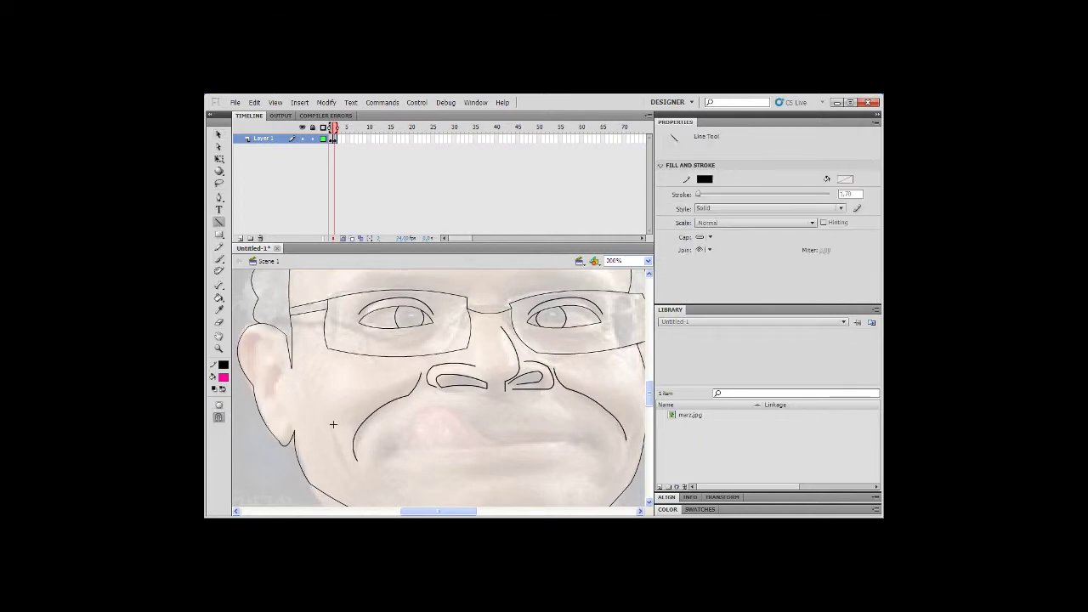
{"action": "left_click_drag", "start_coordinate": [333, 423], "coordinate": [365, 489]}
{"action": "left_click_drag", "start_coordinate": [637, 419], "coordinate": [621, 482]}
{"action": "key", "text": "ctrl+z"}
{"action": "key", "text": "ctrl+z"}
{"action": "left_click_drag", "start_coordinate": [330, 427], "coordinate": [363, 489]}
{"action": "left_click_drag", "start_coordinate": [640, 423], "coordinate": [620, 480]}
{"action": "left_click", "coordinate": [219, 134]}
{"action": "left_click_drag", "start_coordinate": [346, 457], "coordinate": [333, 450]}
{"action": "left_click_drag", "start_coordinate": [631, 452], "coordinate": [637, 462]}
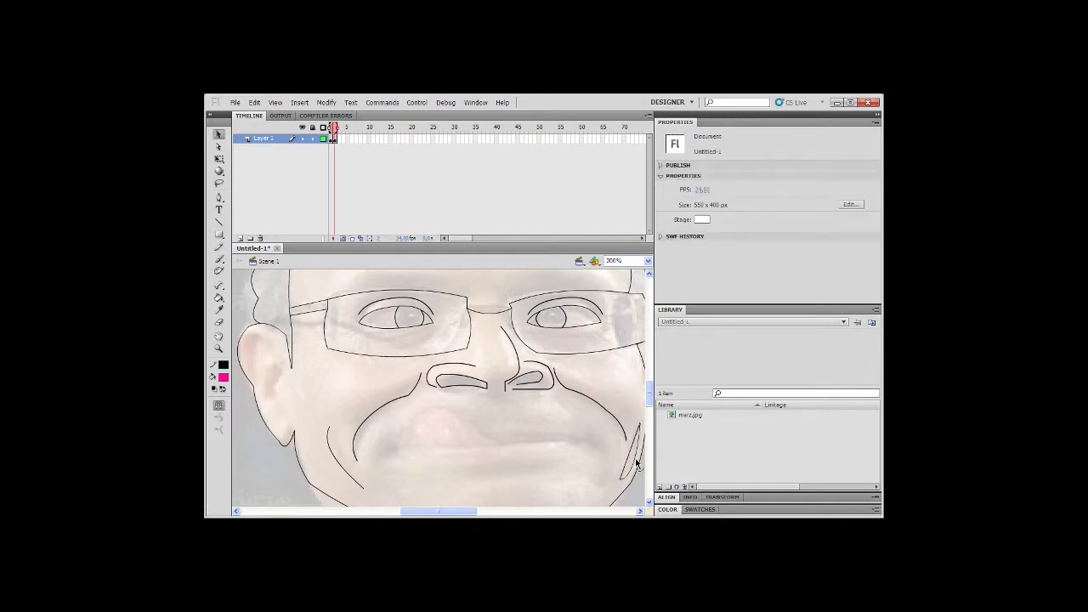
Step: Trace the mouth opening, the protruding tongue and the lower lip with connected straight lines
{"action": "left_click", "coordinate": [219, 223]}
{"action": "left_click_drag", "start_coordinate": [496, 432], "coordinate": [592, 440]}
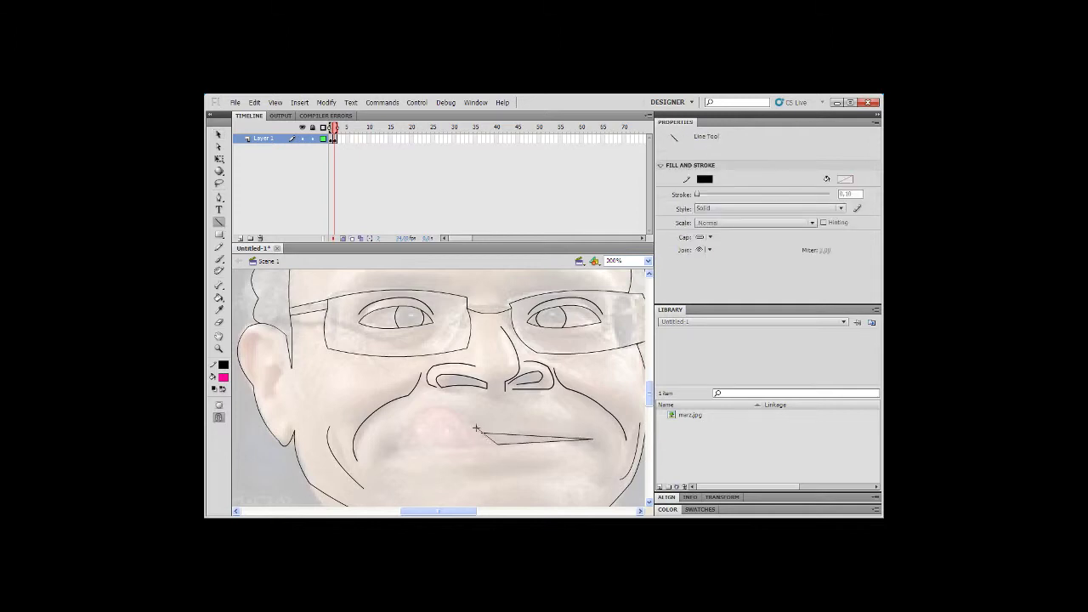
{"action": "left_click_drag", "start_coordinate": [476, 427], "coordinate": [459, 411]}
{"action": "left_click_drag", "start_coordinate": [459, 412], "coordinate": [416, 411]}
{"action": "mouse_move", "coordinate": [416, 411]}
{"action": "left_mouse_down"}
{"action": "mouse_move", "coordinate": [401, 449]}
{"action": "mouse_move", "coordinate": [450, 489]}
{"action": "mouse_move", "coordinate": [487, 466]}
{"action": "mouse_move", "coordinate": [593, 440]}
{"action": "left_mouse_up"}
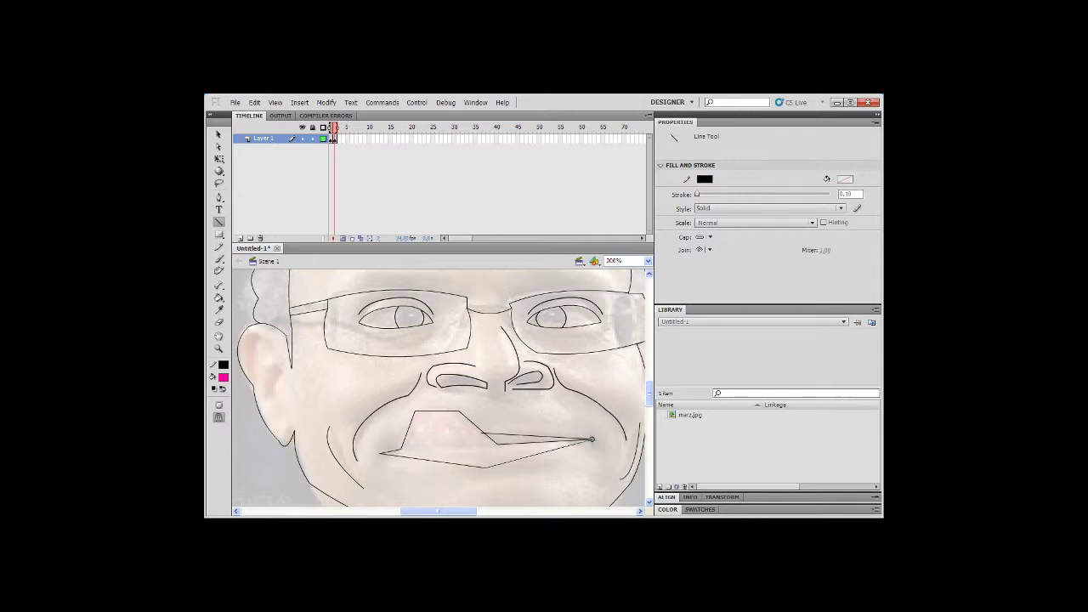
{"action": "left_click_drag", "start_coordinate": [406, 437], "coordinate": [380, 453]}
Step: Bend the lip lines and the tongue outline into smooth curves and delete the stray segment where the upper lip crosses the tongue
{"action": "left_click", "coordinate": [216, 138]}
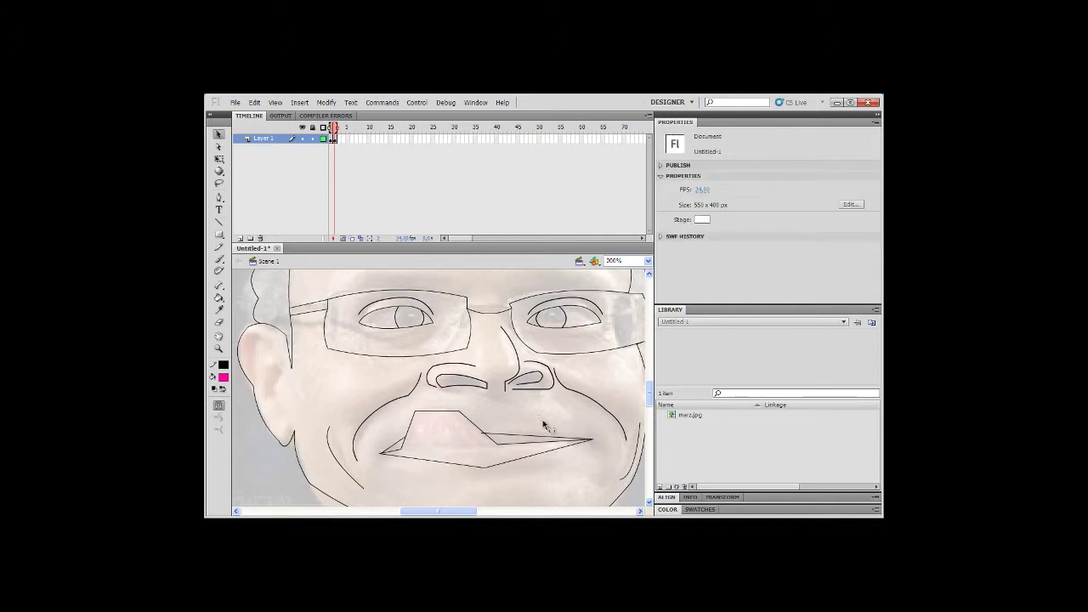
{"action": "left_click_drag", "start_coordinate": [520, 435], "coordinate": [533, 460]}
{"action": "left_click_drag", "start_coordinate": [430, 461], "coordinate": [421, 465]}
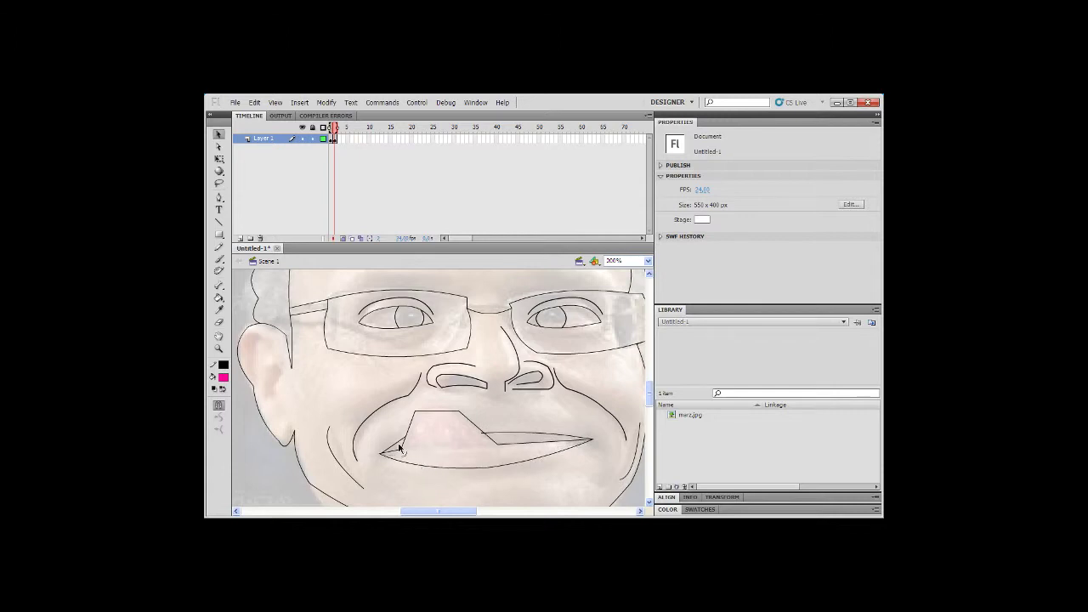
{"action": "left_click_drag", "start_coordinate": [436, 410], "coordinate": [416, 412]}
{"action": "left_click", "coordinate": [486, 435]}
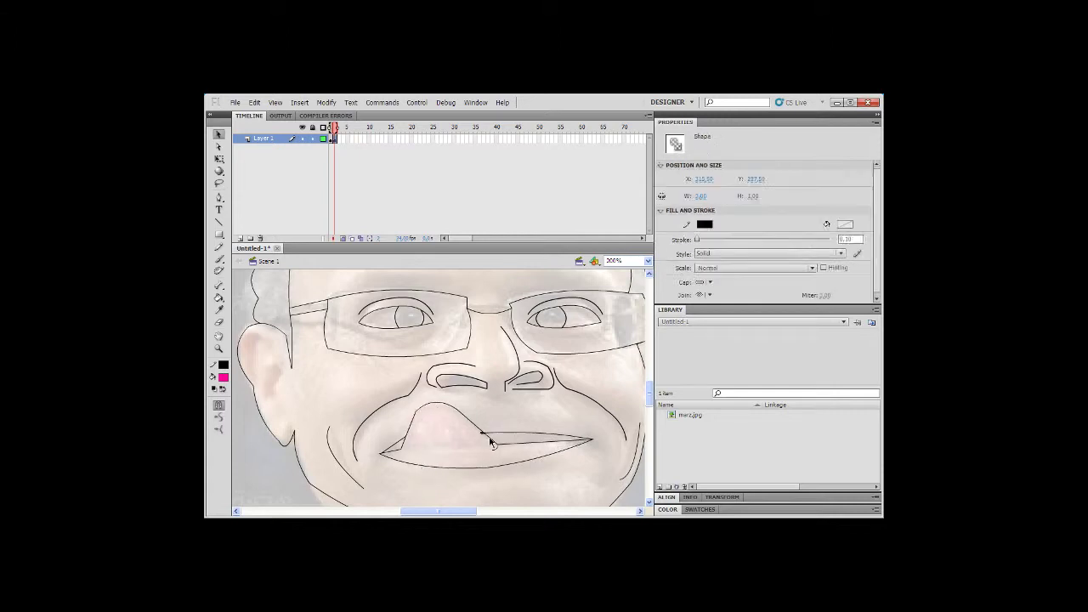
{"action": "key", "text": "Delete"}
{"action": "left_click_drag", "start_coordinate": [487, 434], "coordinate": [458, 418]}
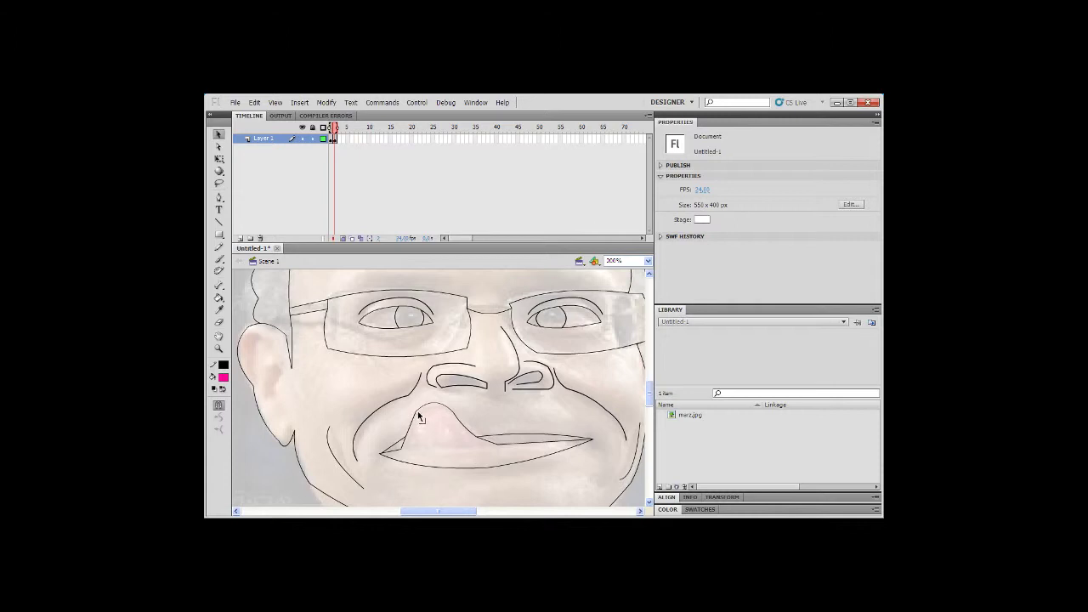
Step: Draw the lower lip's upper edge across the base of the tongue and connect the tongue's side to it
{"action": "left_click", "coordinate": [219, 222]}
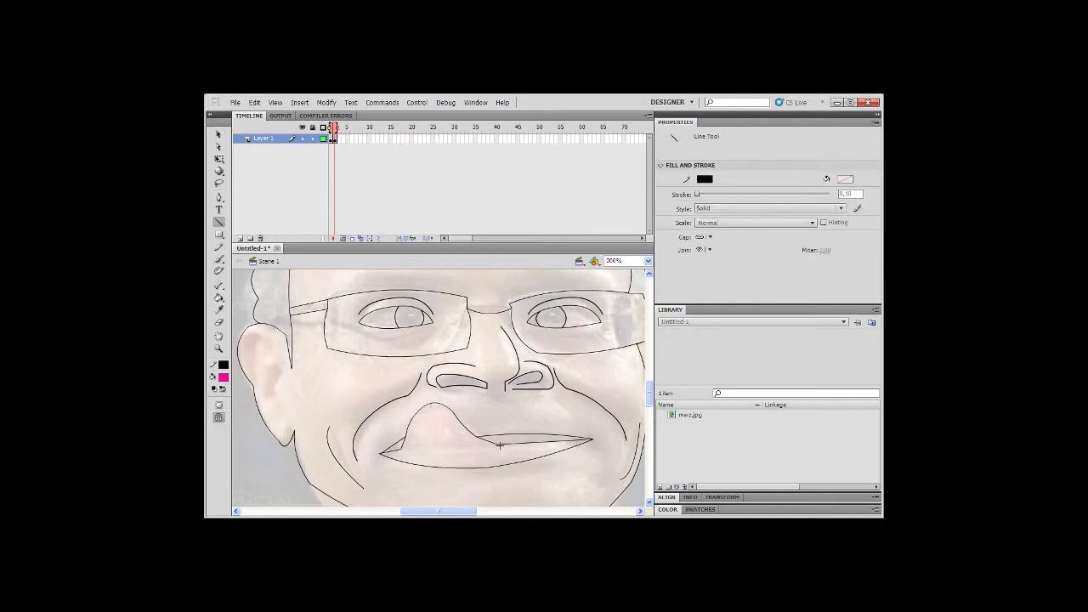
{"action": "key", "text": "v"}
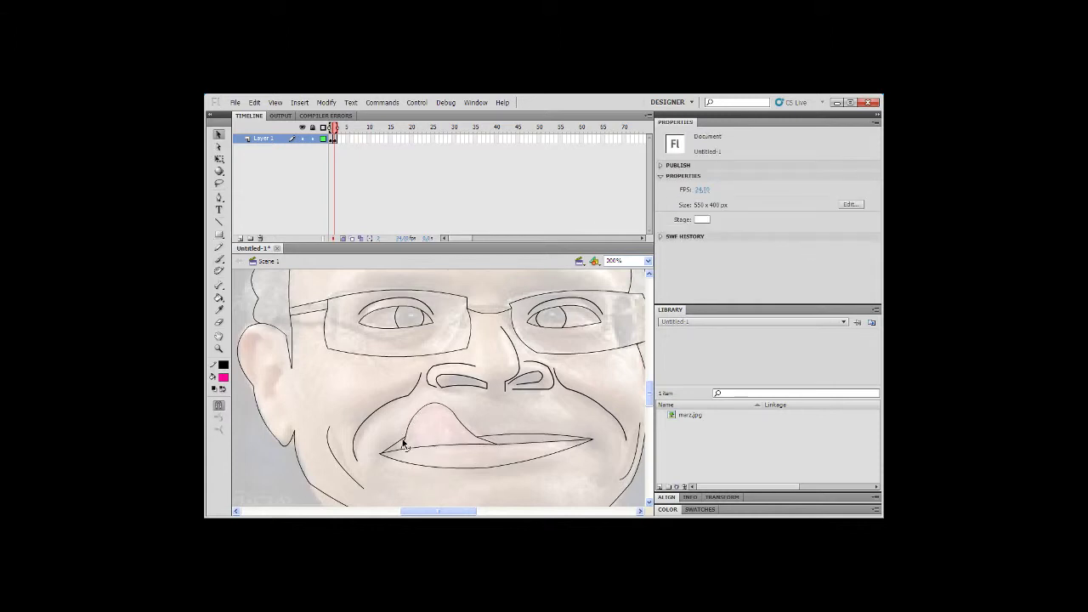
{"action": "left_click", "coordinate": [219, 221]}
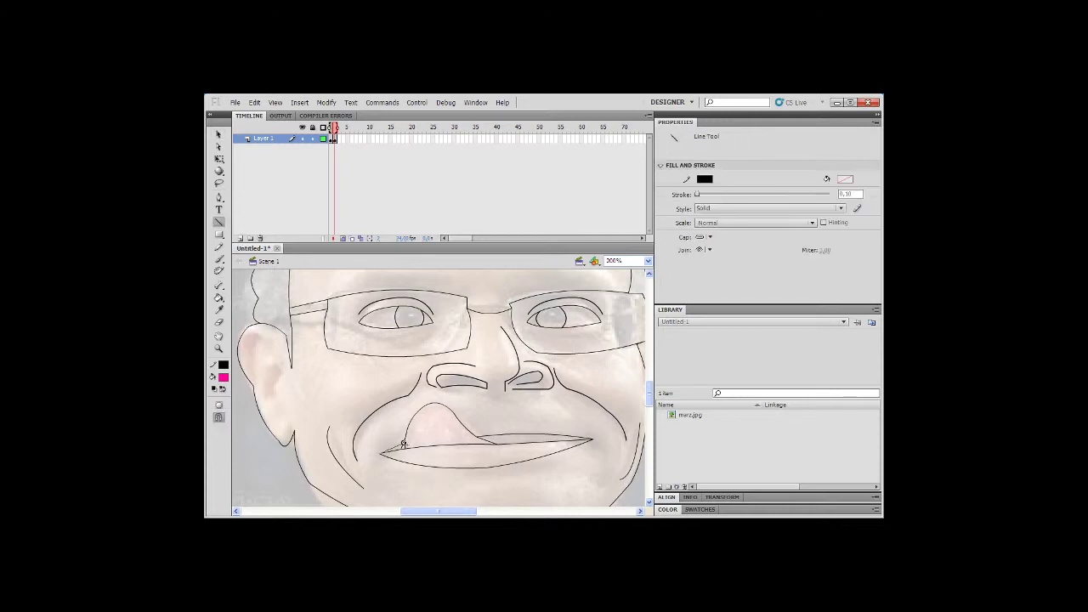
{"action": "left_click_drag", "start_coordinate": [404, 443], "coordinate": [403, 445]}
{"action": "left_click", "coordinate": [218, 135]}
Step: Outline both eyebrows above the glasses with connected straight lines
{"action": "left_click", "coordinate": [219, 222]}
{"action": "scroll", "coordinate": [436, 335], "scroll_direction": "down", "scroll_amount": 2}
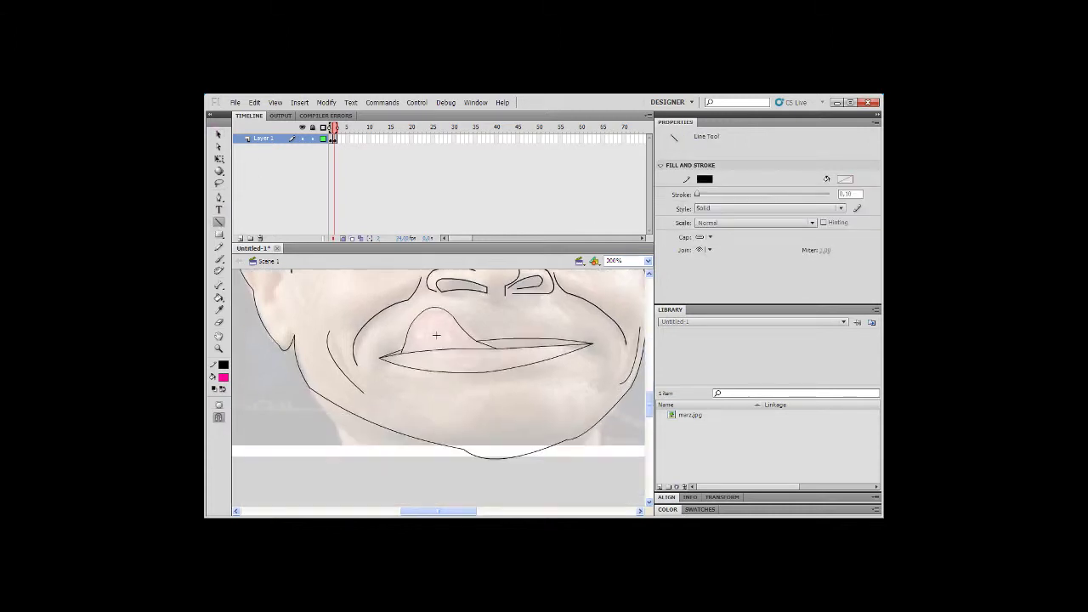
{"action": "scroll", "coordinate": [436, 335], "scroll_direction": "up", "scroll_amount": 5}
{"action": "mouse_move", "coordinate": [510, 418]}
{"action": "left_mouse_down"}
{"action": "mouse_move", "coordinate": [594, 417]}
{"action": "mouse_move", "coordinate": [621, 431]}
{"action": "left_mouse_up"}
{"action": "left_click_drag", "start_coordinate": [621, 432], "coordinate": [590, 425]}
{"action": "left_click_drag", "start_coordinate": [589, 425], "coordinate": [510, 417]}
{"action": "left_click_drag", "start_coordinate": [439, 422], "coordinate": [367, 414]}
{"action": "mouse_move", "coordinate": [367, 415]}
{"action": "left_mouse_down"}
{"action": "mouse_move", "coordinate": [355, 422]}
{"action": "mouse_move", "coordinate": [431, 426]}
{"action": "left_mouse_up"}
Step: Bend the straight outlines of both eyebrows into gentle arches
{"action": "key", "text": "v"}
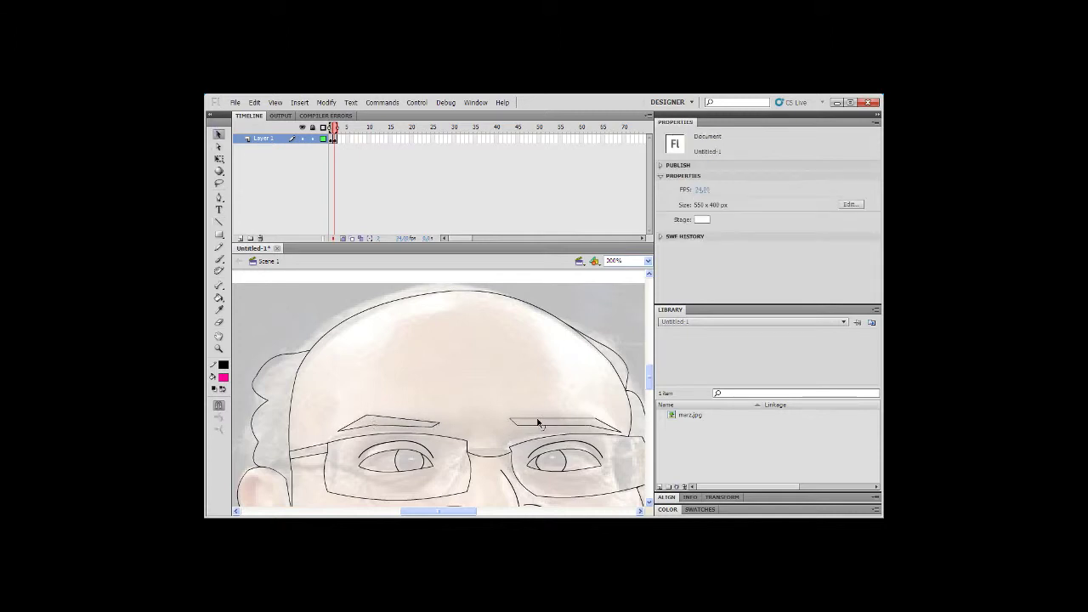
{"action": "left_click_drag", "start_coordinate": [548, 425], "coordinate": [511, 422]}
{"action": "left_click_drag", "start_coordinate": [604, 429], "coordinate": [606, 428]}
{"action": "left_click", "coordinate": [509, 420]}
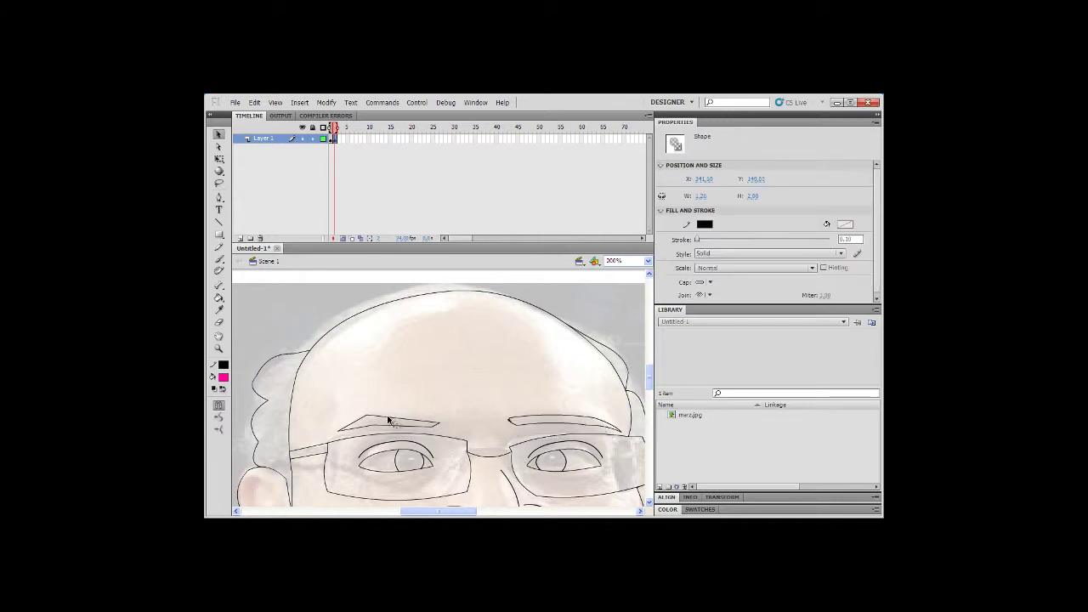
{"action": "mouse_move", "coordinate": [386, 417]}
{"action": "left_mouse_down"}
{"action": "mouse_move", "coordinate": [358, 420]}
{"action": "mouse_move", "coordinate": [380, 431]}
{"action": "left_mouse_up"}
Step: Set the fill colour to black for the Brush tool and check the whole portrait at 100% zoom
{"action": "scroll", "coordinate": [492, 361], "scroll_direction": "down", "scroll_amount": 2}
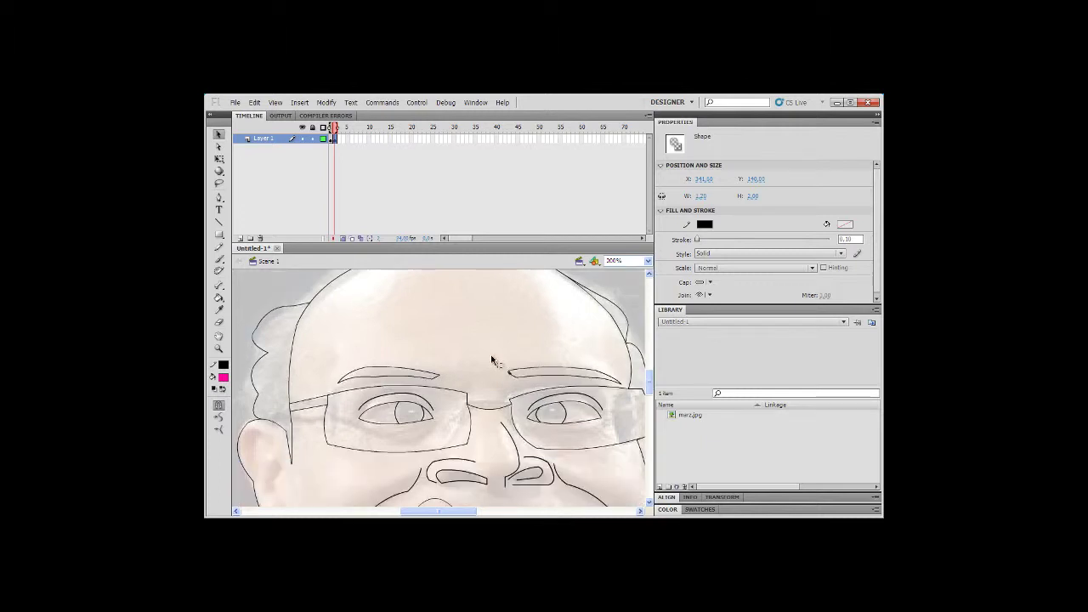
{"action": "left_click", "coordinate": [218, 258]}
{"action": "left_click", "coordinate": [223, 377]}
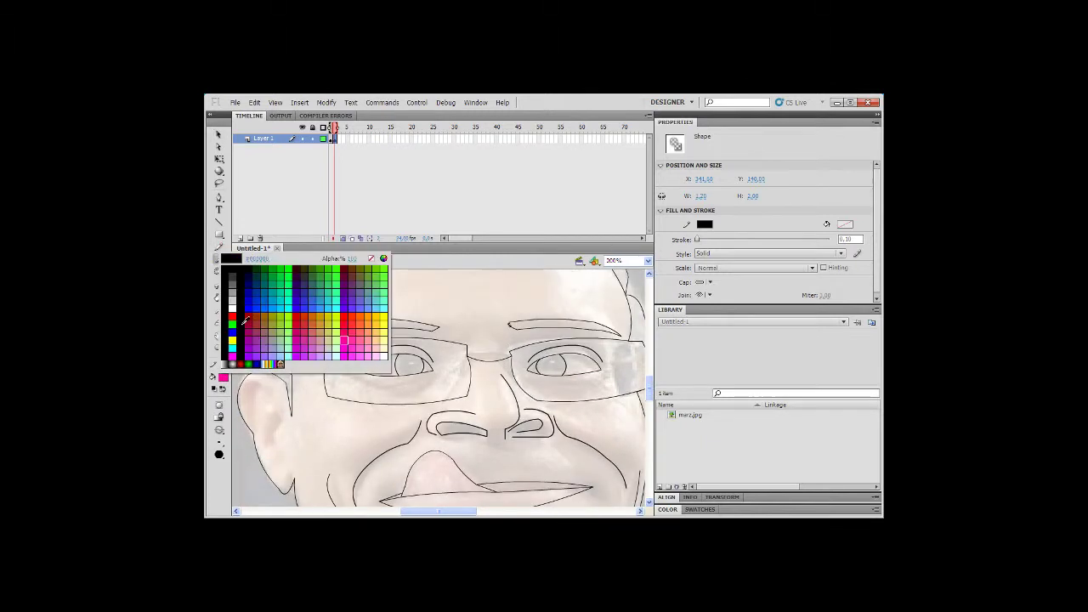
{"action": "left_click", "coordinate": [229, 269]}
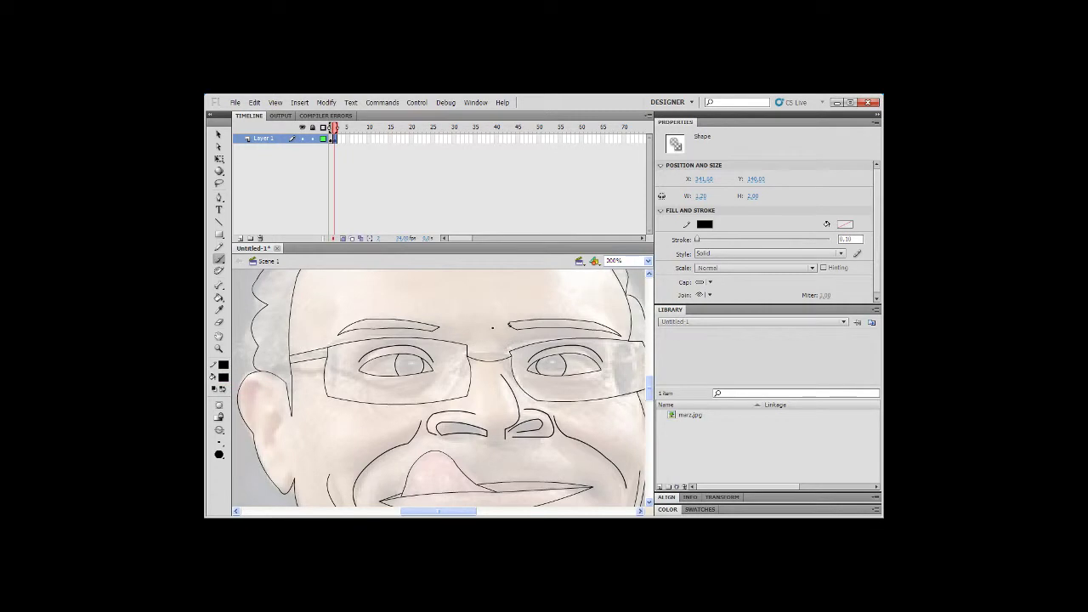
{"action": "left_click", "coordinate": [648, 260]}
{"action": "left_click", "coordinate": [611, 305]}
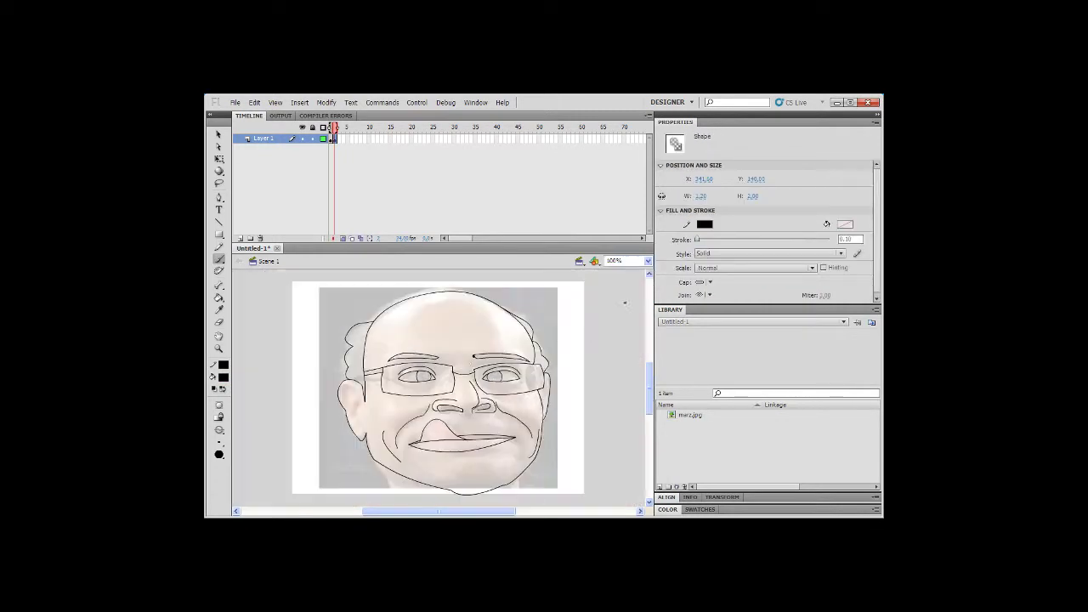
{"action": "left_click", "coordinate": [648, 260]}
{"action": "left_click", "coordinate": [622, 314]}
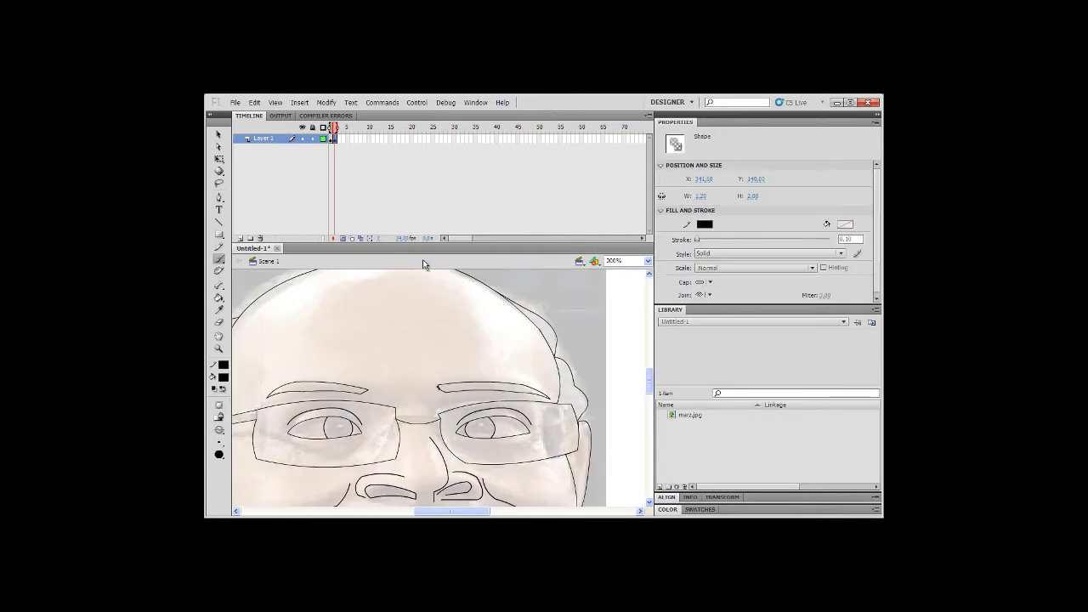
Step: Sketch two short frown lines between the eyebrows with the Pencil tool
{"action": "left_click", "coordinate": [219, 246]}
{"action": "left_click_drag", "start_coordinate": [422, 391], "coordinate": [428, 402]}
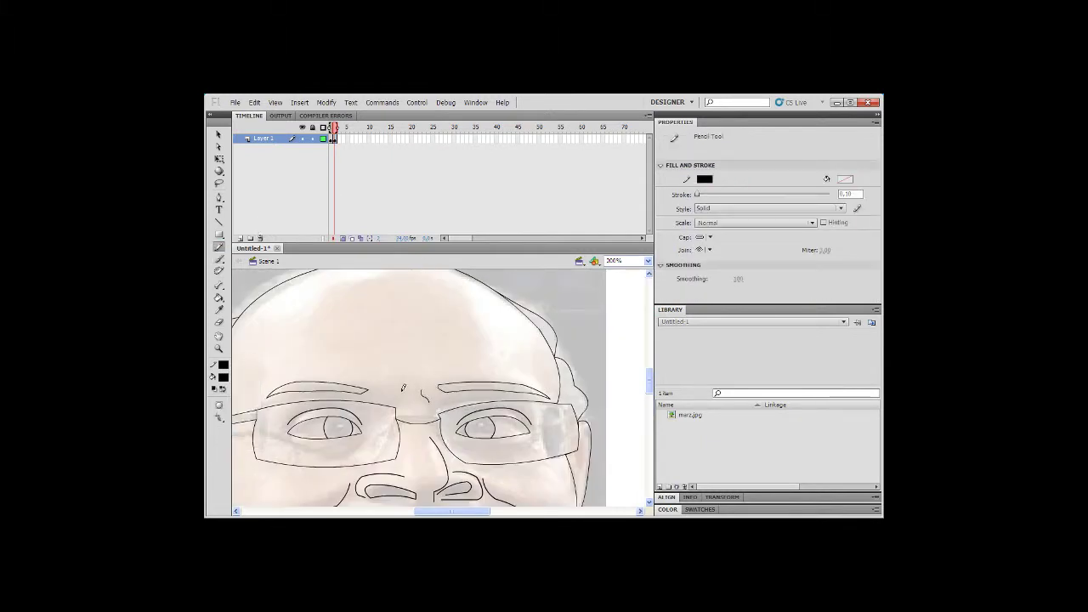
{"action": "left_click_drag", "start_coordinate": [458, 515], "coordinate": [442, 515]}
Step: Sketch the inner contours of both ears and a short cheek crease beside the nose with the Pencil tool
{"action": "scroll", "coordinate": [529, 416], "scroll_direction": "down", "scroll_amount": 4}
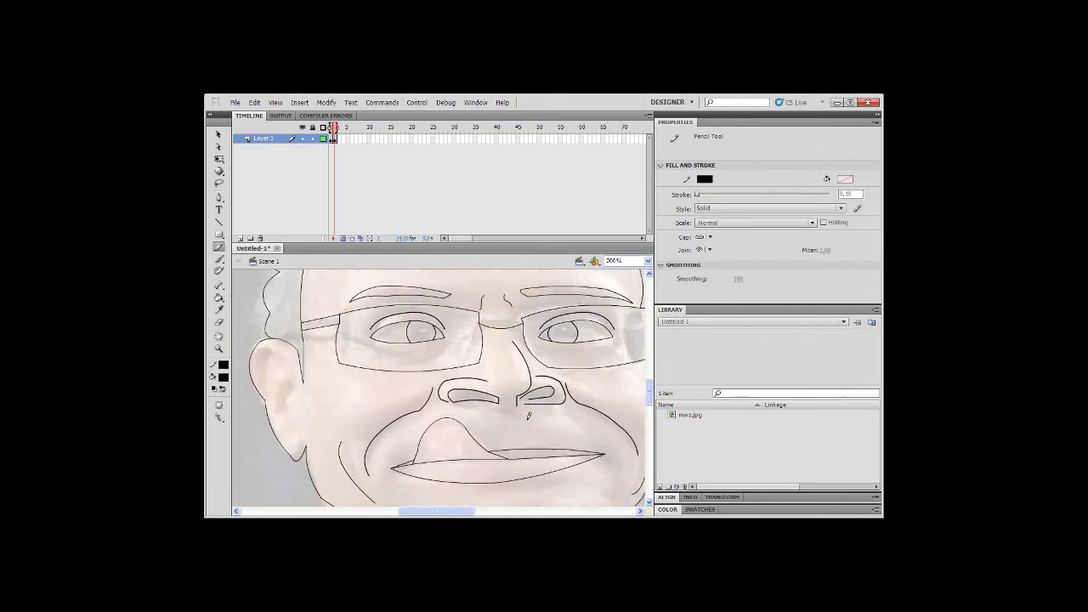
{"action": "left_click", "coordinate": [217, 136]}
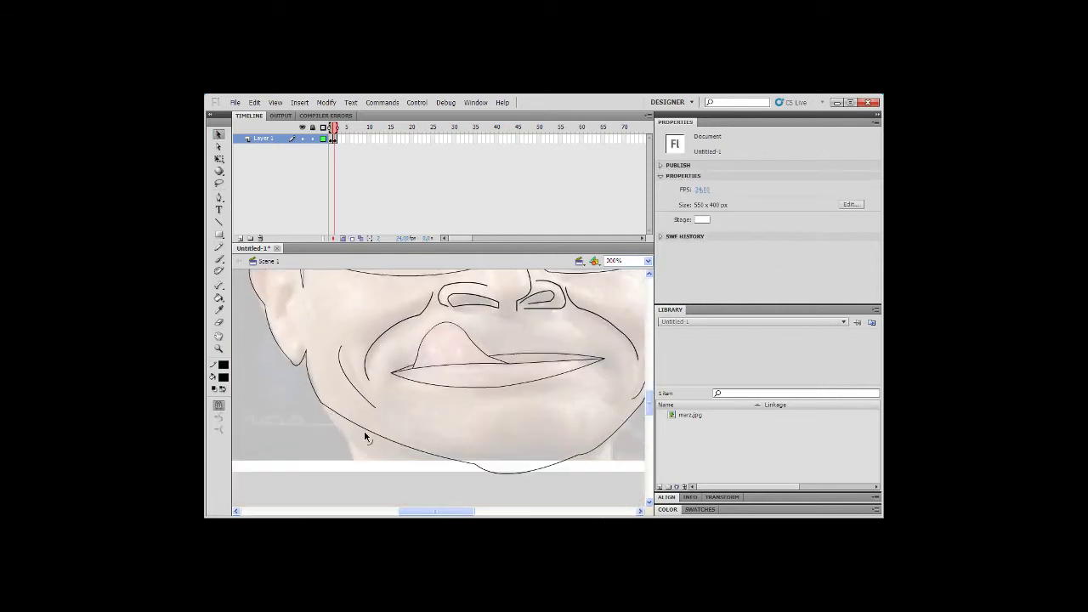
{"action": "scroll", "coordinate": [548, 325], "scroll_direction": "up", "scroll_amount": 4}
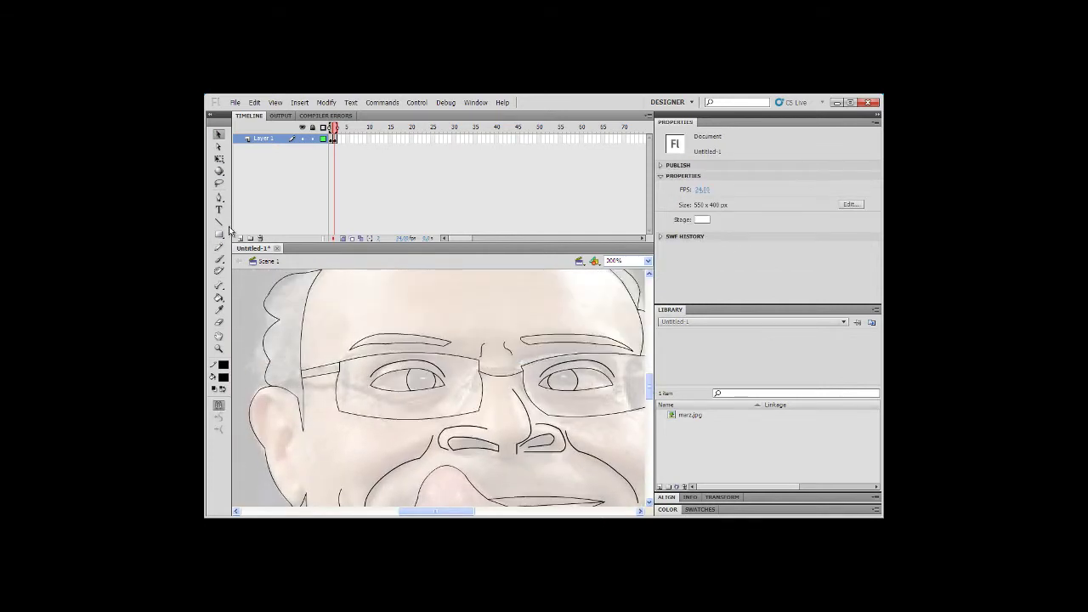
{"action": "key", "text": "y"}
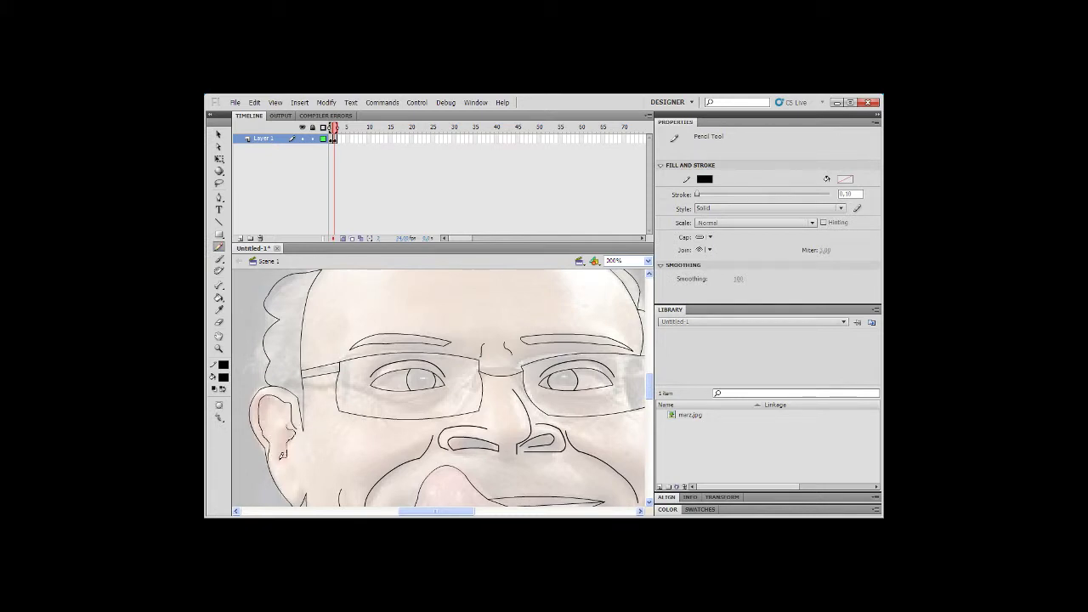
{"action": "scroll", "coordinate": [315, 477], "scroll_direction": "down", "scroll_amount": 2}
{"action": "scroll", "coordinate": [350, 465], "scroll_direction": "up", "scroll_amount": 2}
{"action": "left_click_drag", "start_coordinate": [432, 510], "coordinate": [462, 511]}
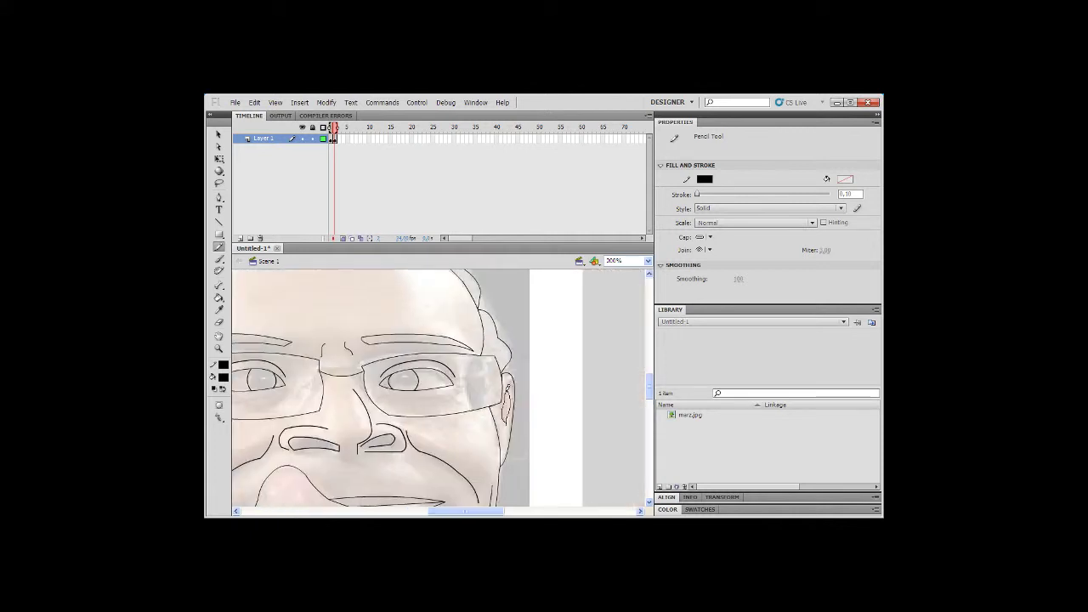
{"action": "scroll", "coordinate": [513, 479], "scroll_direction": "left", "scroll_amount": 2}
{"action": "scroll", "coordinate": [534, 427], "scroll_direction": "down", "scroll_amount": 2}
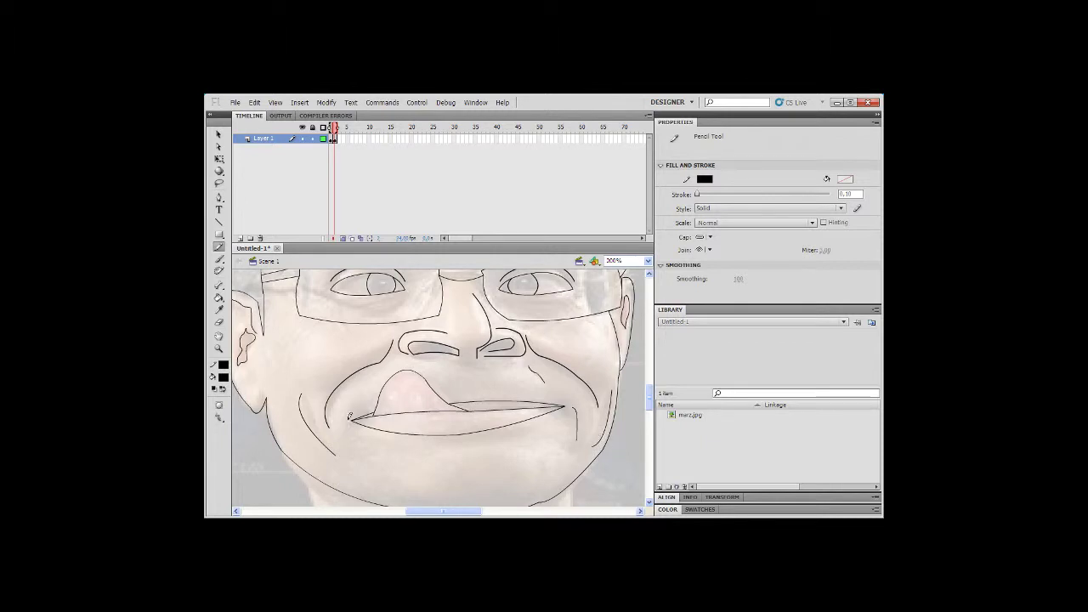
Step: Outline the two bright highlight patches on the forehead freehand with the Pencil tool
{"action": "scroll", "coordinate": [357, 456], "scroll_direction": "up", "scroll_amount": 3}
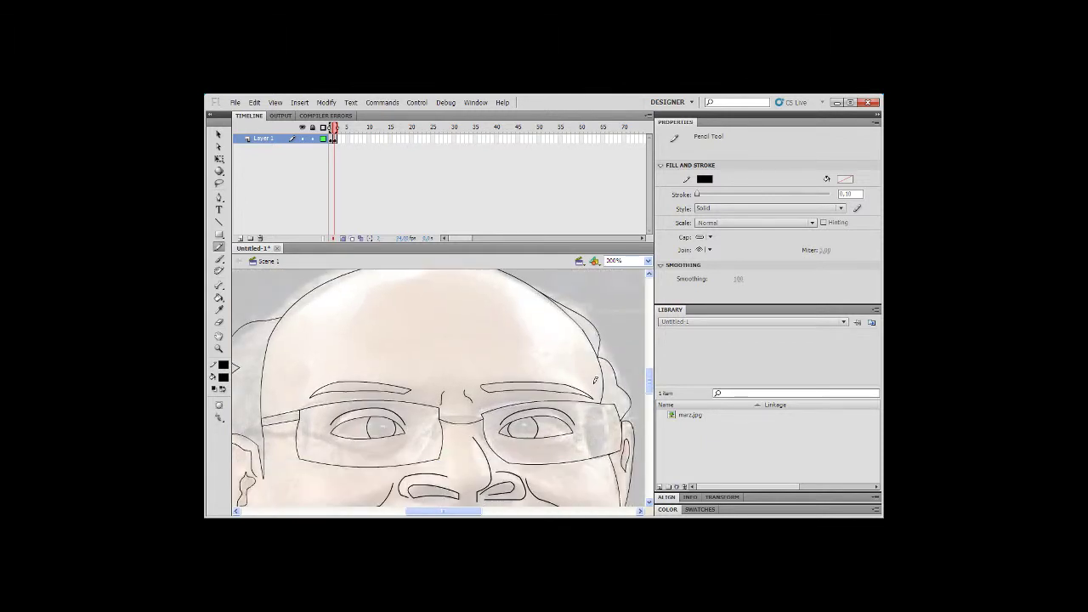
{"action": "left_click", "coordinate": [648, 265]}
{"action": "left_click_drag", "start_coordinate": [430, 320], "coordinate": [363, 355]}
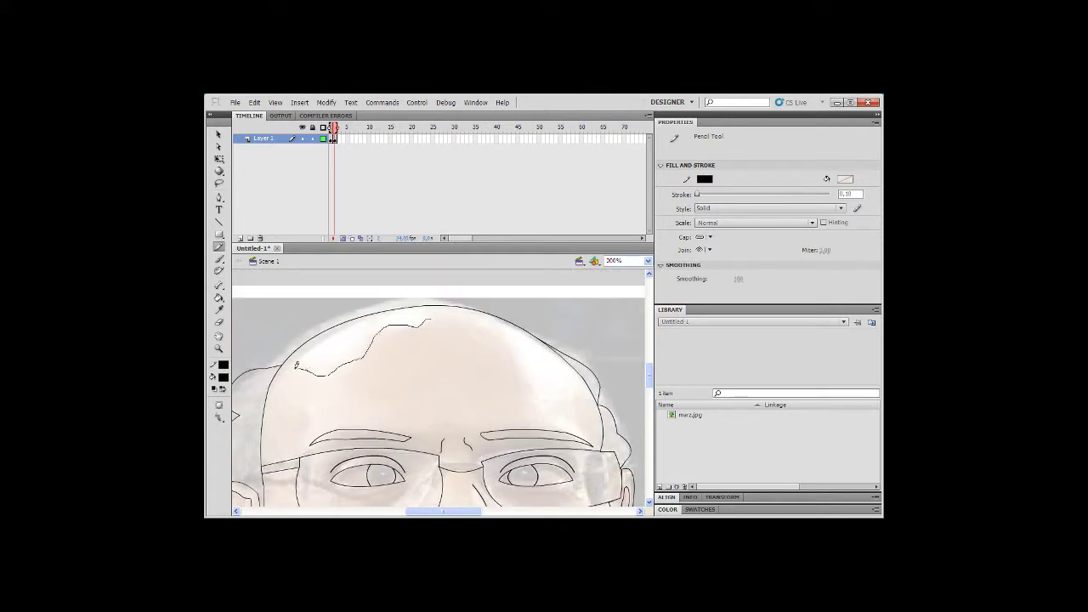
{"action": "mouse_move", "coordinate": [295, 367]}
{"action": "left_mouse_down"}
{"action": "mouse_move", "coordinate": [316, 343]}
{"action": "mouse_move", "coordinate": [375, 318]}
{"action": "mouse_move", "coordinate": [427, 319]}
{"action": "left_mouse_up"}
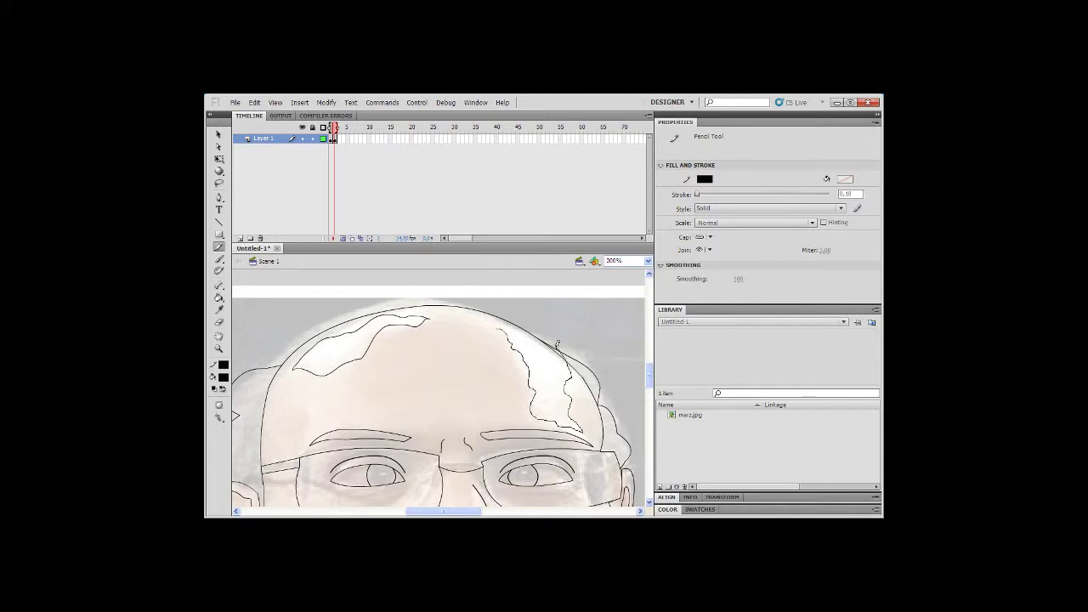
{"action": "left_click_drag", "start_coordinate": [557, 345], "coordinate": [500, 329]}
Step: Delete the stray overlapping segments along the head outline next to the right forehead highlight
{"action": "key", "text": "v"}
{"action": "left_click", "coordinate": [559, 349]}
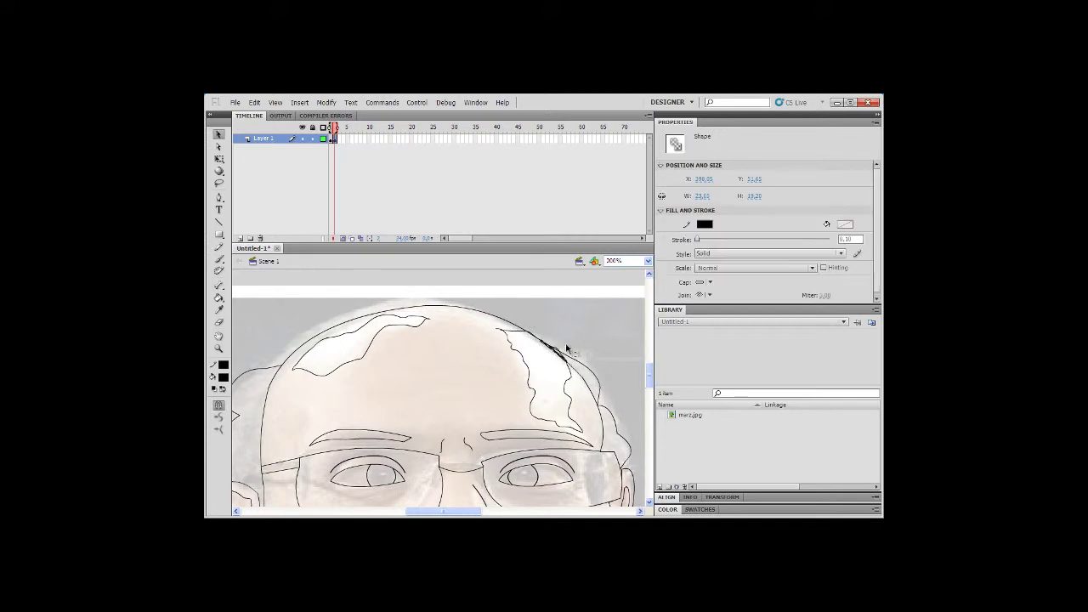
{"action": "key", "text": "Delete"}
{"action": "left_click", "coordinate": [564, 357]}
{"action": "key", "text": "Delete"}
{"action": "left_click", "coordinate": [556, 349]}
{"action": "key", "text": "Delete"}
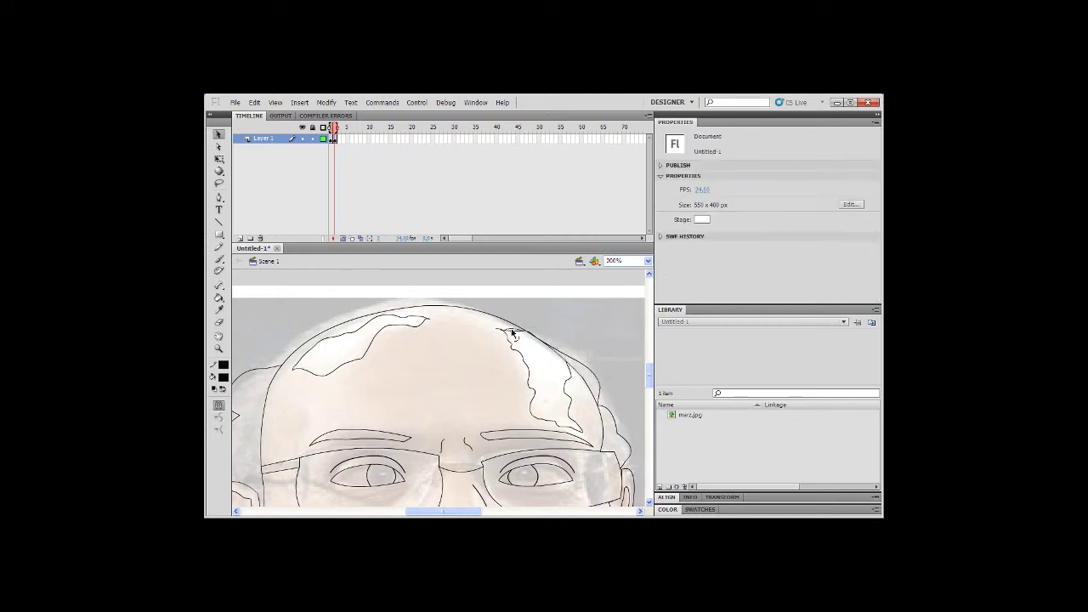
Step: Sketch a tiny light reflection inside each iris with the Pencil tool
{"action": "scroll", "coordinate": [461, 388], "scroll_direction": "down", "scroll_amount": 1}
{"action": "key", "text": "y"}
{"action": "scroll", "coordinate": [472, 365], "scroll_direction": "down", "scroll_amount": 3}
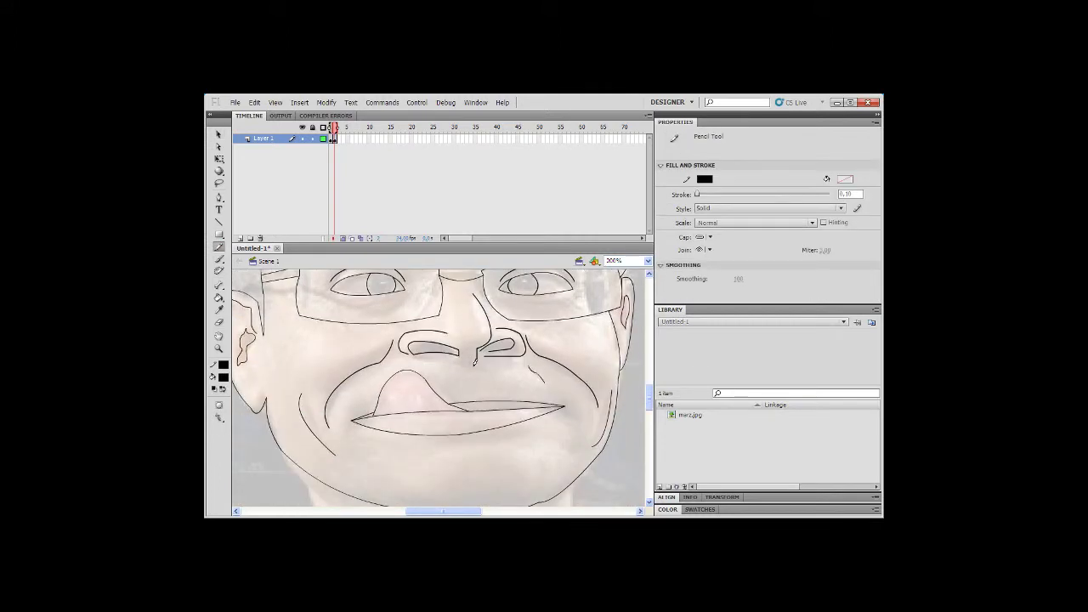
{"action": "scroll", "coordinate": [474, 362], "scroll_direction": "up", "scroll_amount": 4}
{"action": "left_click", "coordinate": [647, 260]}
{"action": "left_click", "coordinate": [628, 301]}
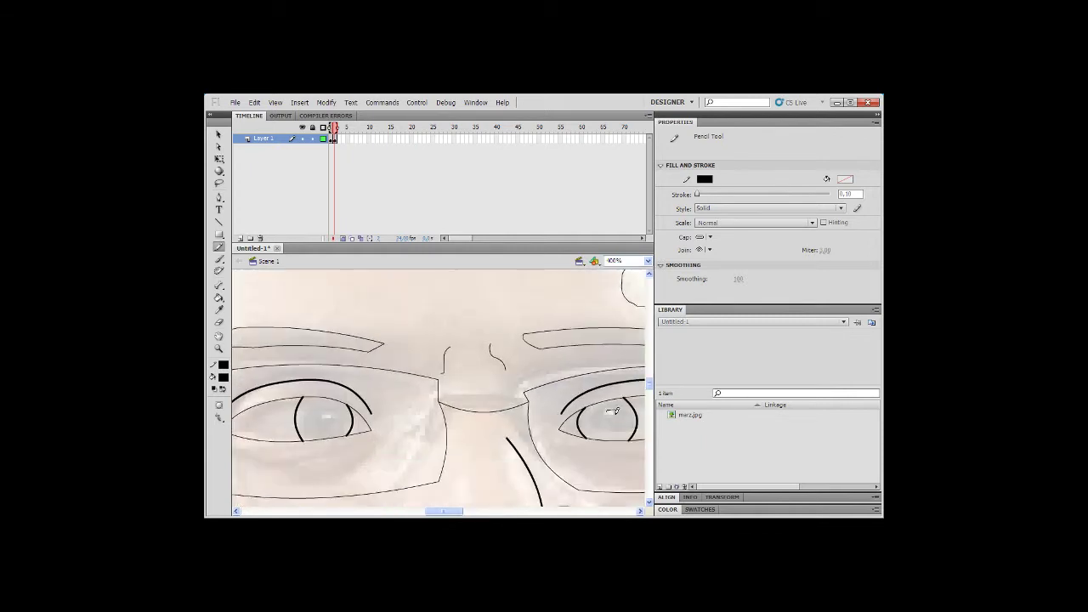
{"action": "left_click", "coordinate": [648, 260]}
{"action": "left_click", "coordinate": [627, 289]}
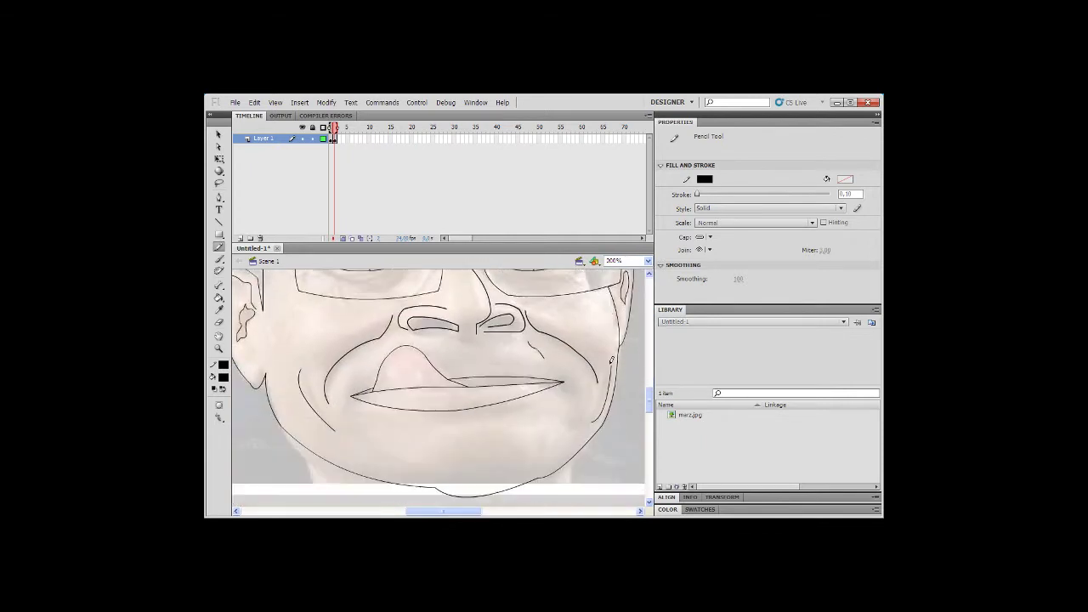
Step: Examine the line drawing closely and as a whole at 100% zoom
{"action": "left_click", "coordinate": [219, 136]}
{"action": "scroll", "coordinate": [628, 351], "scroll_direction": "up", "scroll_amount": 4}
{"action": "scroll", "coordinate": [627, 350], "scroll_direction": "down", "scroll_amount": 2}
{"action": "left_click", "coordinate": [648, 260]}
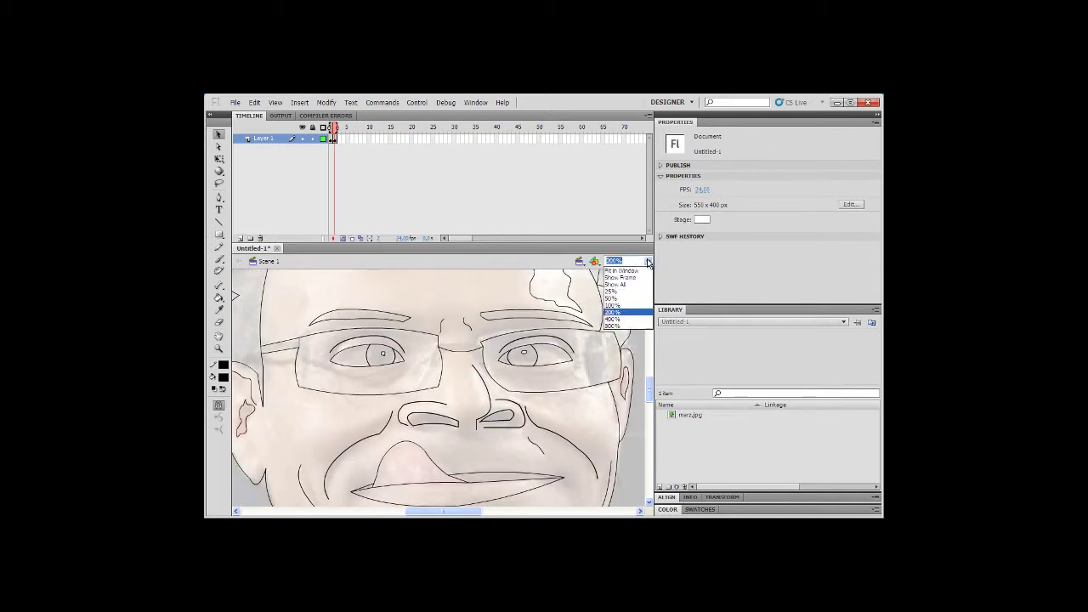
{"action": "left_click", "coordinate": [616, 305]}
Step: Fill the hair on the left side of the head with light grey using the Paint Bucket tool
{"action": "left_click", "coordinate": [218, 297]}
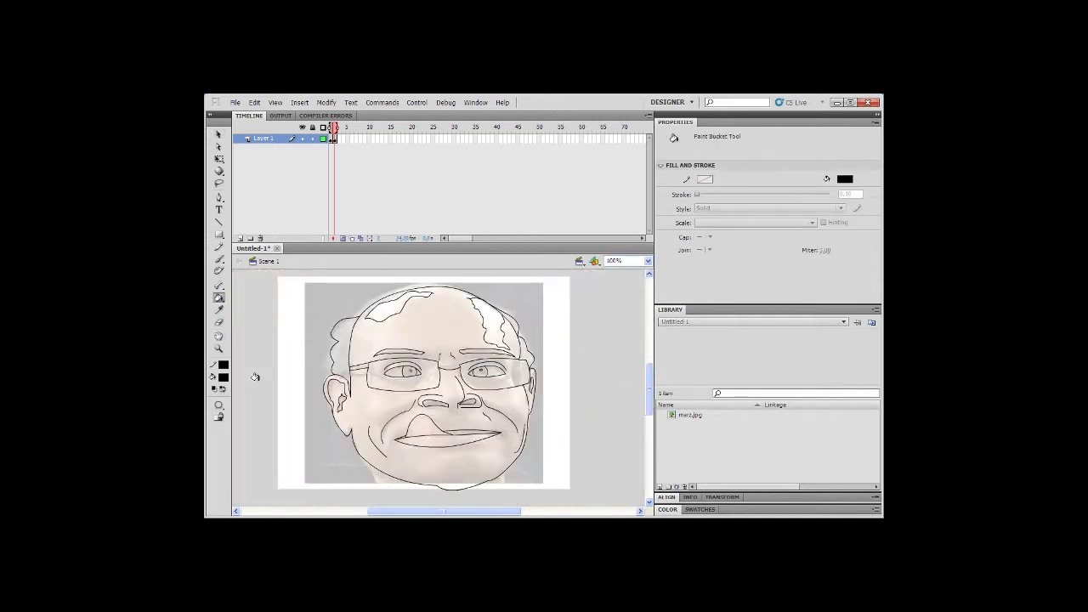
{"action": "left_click", "coordinate": [647, 261]}
{"action": "left_click", "coordinate": [616, 315]}
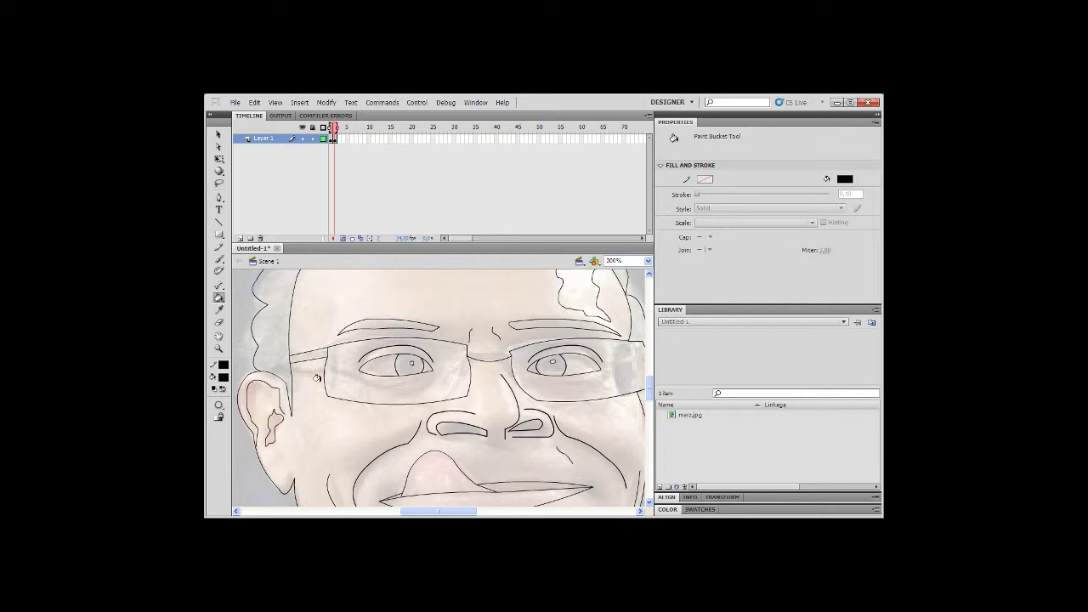
{"action": "left_click", "coordinate": [224, 377]}
{"action": "left_click", "coordinate": [234, 303]}
{"action": "left_click", "coordinate": [219, 417]}
{"action": "left_click", "coordinate": [270, 444]}
{"action": "scroll", "coordinate": [270, 343], "scroll_direction": "up", "scroll_amount": 3}
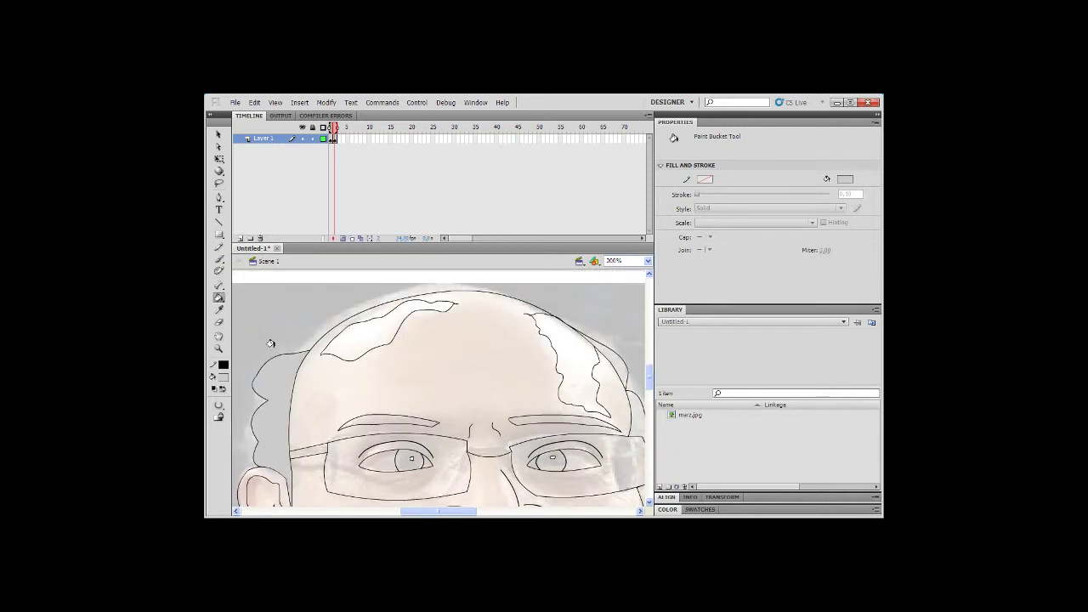
Step: Fill the two hair areas on the right side of the head with the same light grey
{"action": "left_click", "coordinate": [611, 357]}
{"action": "left_click", "coordinate": [638, 403]}
{"action": "left_click_drag", "start_coordinate": [453, 512], "coordinate": [466, 513]}
{"action": "scroll", "coordinate": [555, 406], "scroll_direction": "down", "scroll_amount": 3}
{"action": "scroll", "coordinate": [555, 406], "scroll_direction": "up", "scroll_amount": 2}
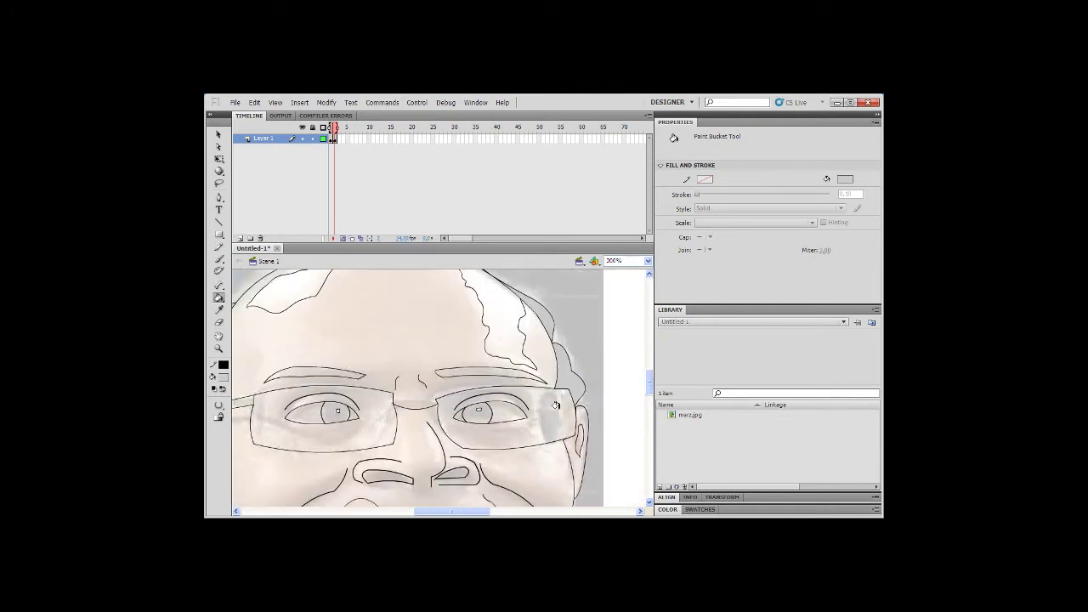
Step: Fill both eyebrows and both irises with dark grey using the Paint Bucket tool, leaving the light reflections unfilled
{"action": "left_click", "coordinate": [223, 377]}
{"action": "left_click", "coordinate": [222, 298]}
{"action": "left_click", "coordinate": [311, 372]}
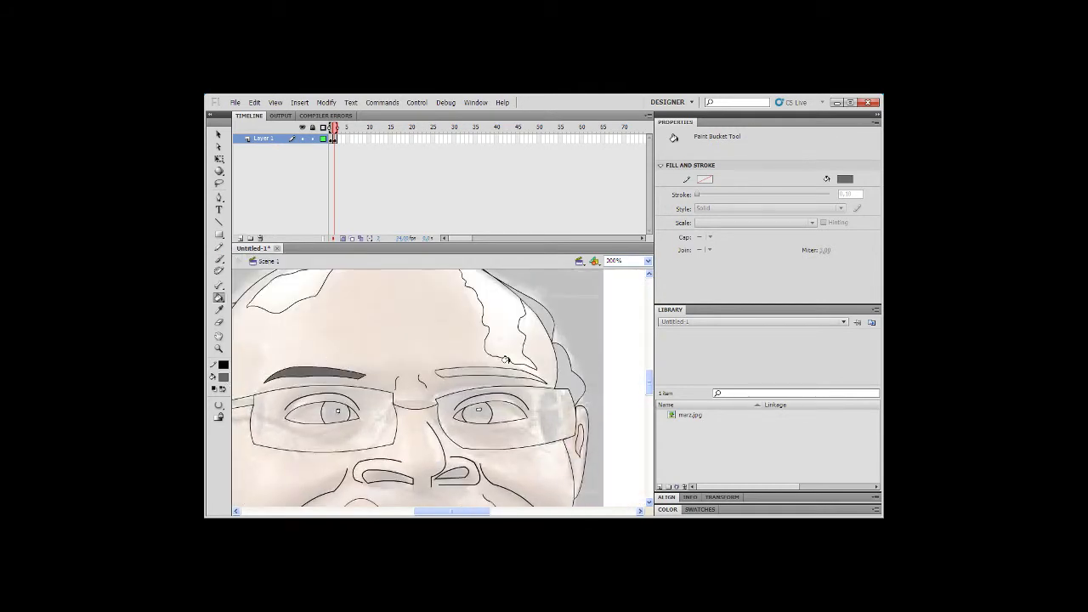
{"action": "left_click", "coordinate": [500, 372]}
{"action": "left_click", "coordinate": [487, 413]}
{"action": "left_click", "coordinate": [335, 415]}
Step: Fill both nostrils with a very dark grey, darker than the eyebrows
{"action": "scroll", "coordinate": [335, 415], "scroll_direction": "down", "scroll_amount": 1}
{"action": "left_click", "coordinate": [224, 377]}
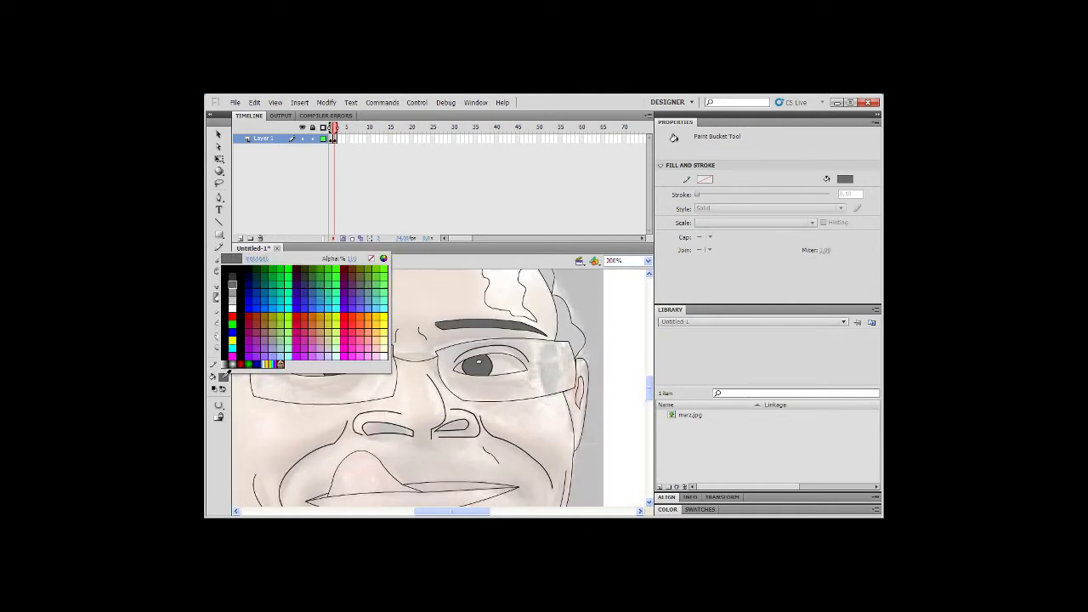
{"action": "left_click", "coordinate": [225, 257]}
{"action": "left_click", "coordinate": [460, 425]}
{"action": "left_click", "coordinate": [379, 424]}
Step: Mix a tan skin colour (RGB 218, 182, 146) and fill the lower face, cheeks, nose and left ear with it
{"action": "scroll", "coordinate": [433, 396], "scroll_direction": "down", "scroll_amount": 4}
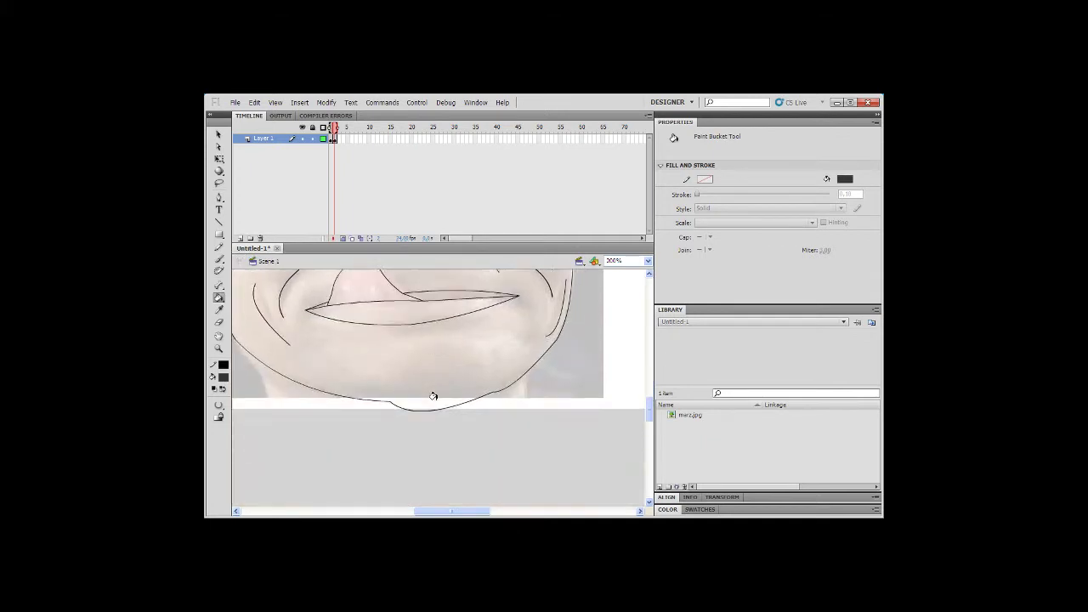
{"action": "scroll", "coordinate": [433, 396], "scroll_direction": "up", "scroll_amount": 6}
{"action": "scroll", "coordinate": [465, 400], "scroll_direction": "down", "scroll_amount": 3}
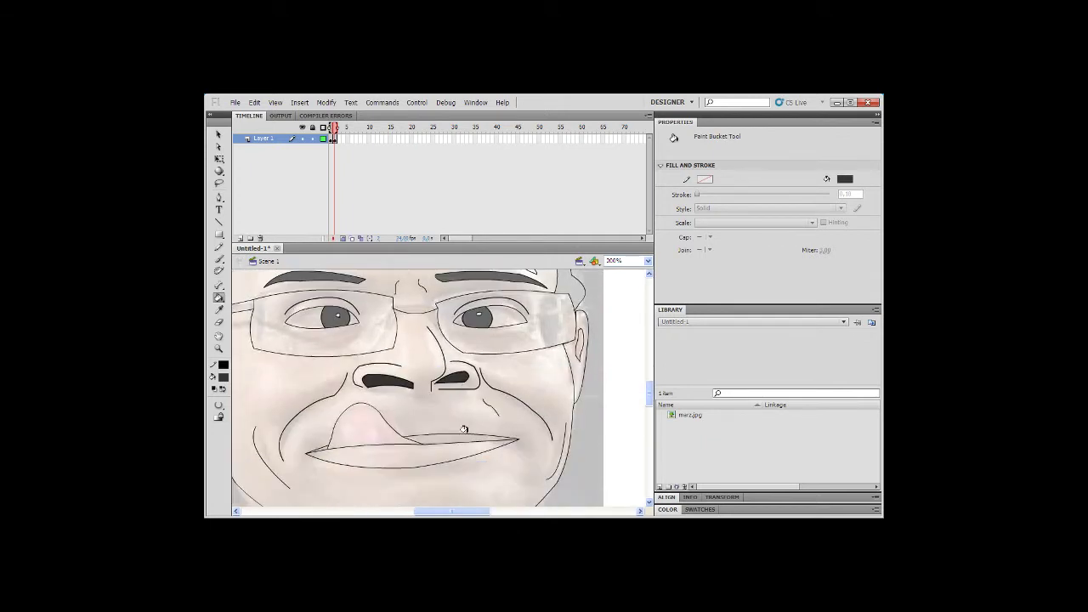
{"action": "mouse_move", "coordinate": [461, 511]}
{"action": "left_mouse_down"}
{"action": "mouse_move", "coordinate": [445, 511]}
{"action": "mouse_move", "coordinate": [454, 511]}
{"action": "left_mouse_up"}
{"action": "left_click", "coordinate": [225, 377]}
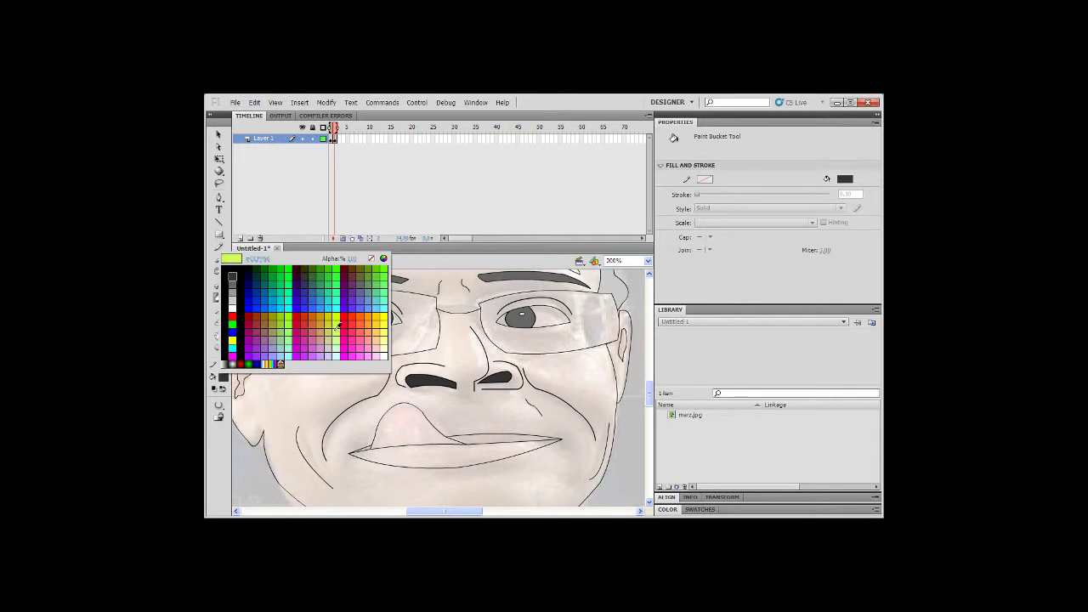
{"action": "left_click", "coordinate": [270, 318]}
{"action": "left_click", "coordinate": [224, 377]}
{"action": "left_click", "coordinate": [383, 258]}
{"action": "left_click_drag", "start_coordinate": [658, 296], "coordinate": [658, 271]}
{"action": "left_click", "coordinate": [446, 383]}
{"action": "left_click", "coordinate": [352, 371]}
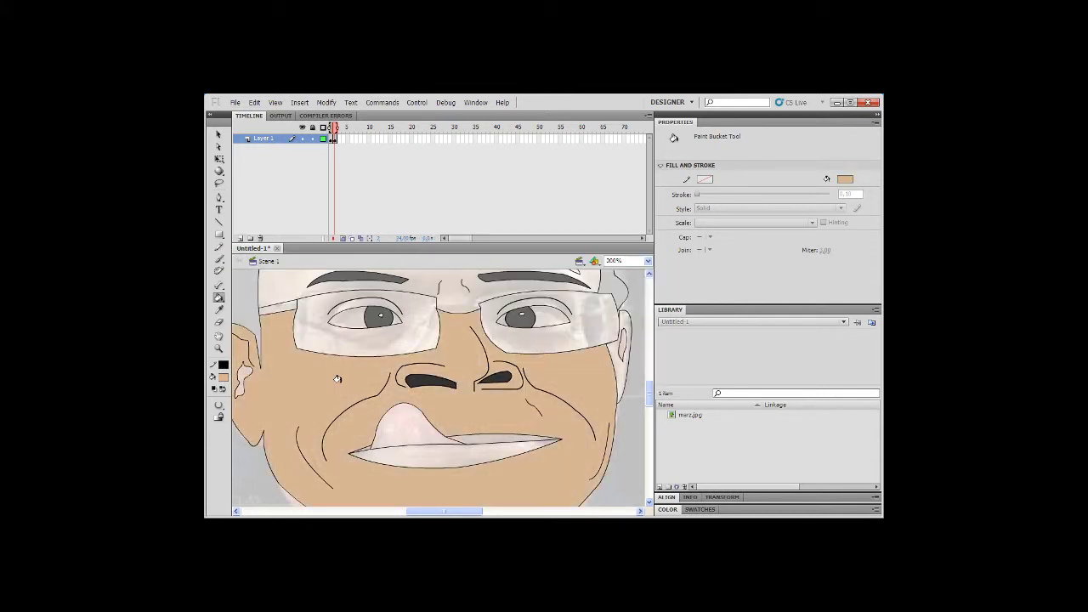
Step: Fill the forehead and the right ear with the same tan skin colour
{"action": "scroll", "coordinate": [338, 376], "scroll_direction": "up", "scroll_amount": 3}
{"action": "left_click", "coordinate": [394, 342]}
{"action": "left_click", "coordinate": [582, 351]}
{"action": "scroll", "coordinate": [406, 295], "scroll_direction": "down", "scroll_amount": 2}
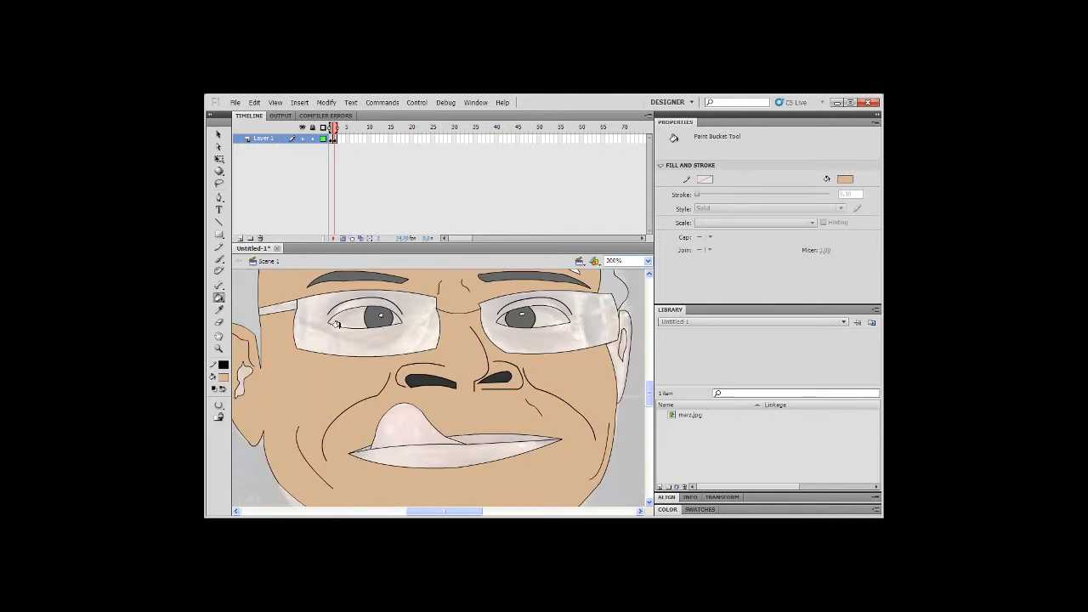
{"action": "scroll", "coordinate": [445, 402], "scroll_direction": "up", "scroll_amount": 1}
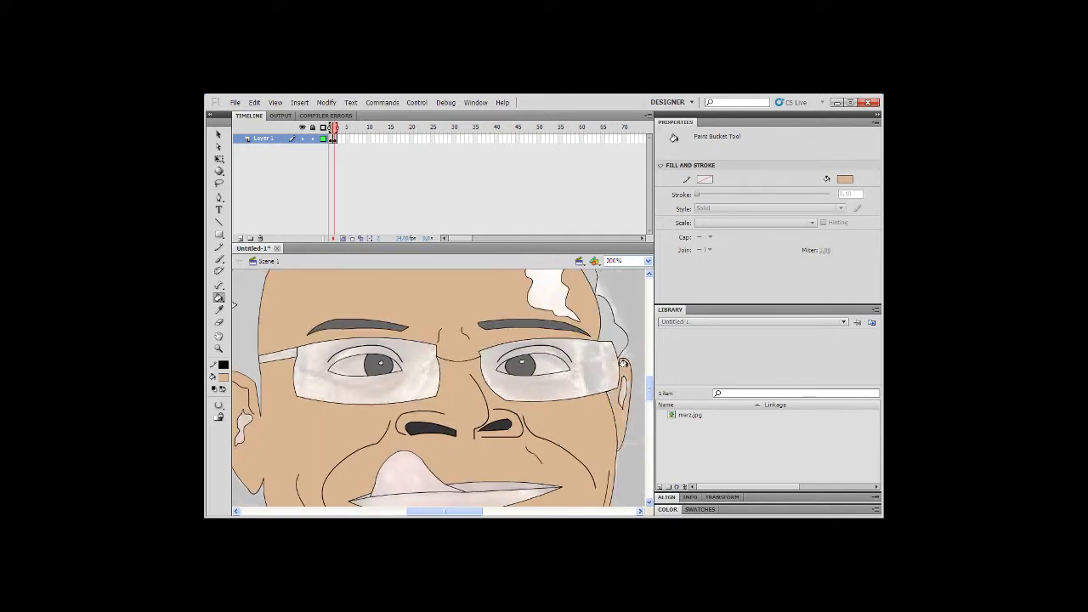
Step: Lighten the skin colour to a pale beige and fill the two highlight patches on the forehead
{"action": "scroll", "coordinate": [613, 375], "scroll_direction": "up", "scroll_amount": 2}
{"action": "left_click", "coordinate": [223, 377]}
{"action": "left_click", "coordinate": [384, 257]}
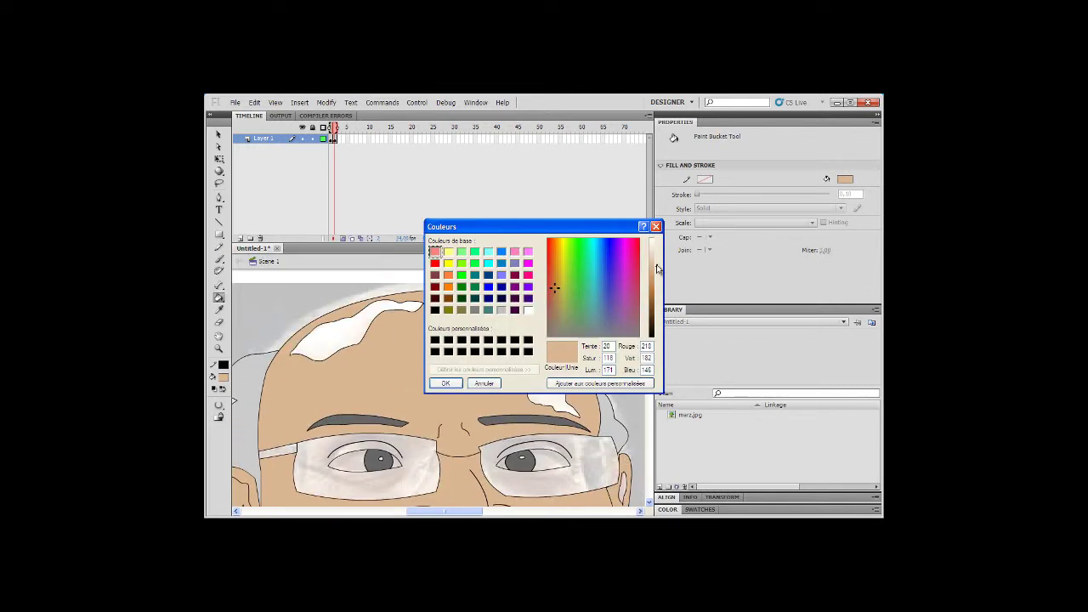
{"action": "left_click_drag", "start_coordinate": [657, 272], "coordinate": [656, 255]}
{"action": "left_click", "coordinate": [446, 384]}
{"action": "scroll", "coordinate": [536, 368], "scroll_direction": "down", "scroll_amount": 3}
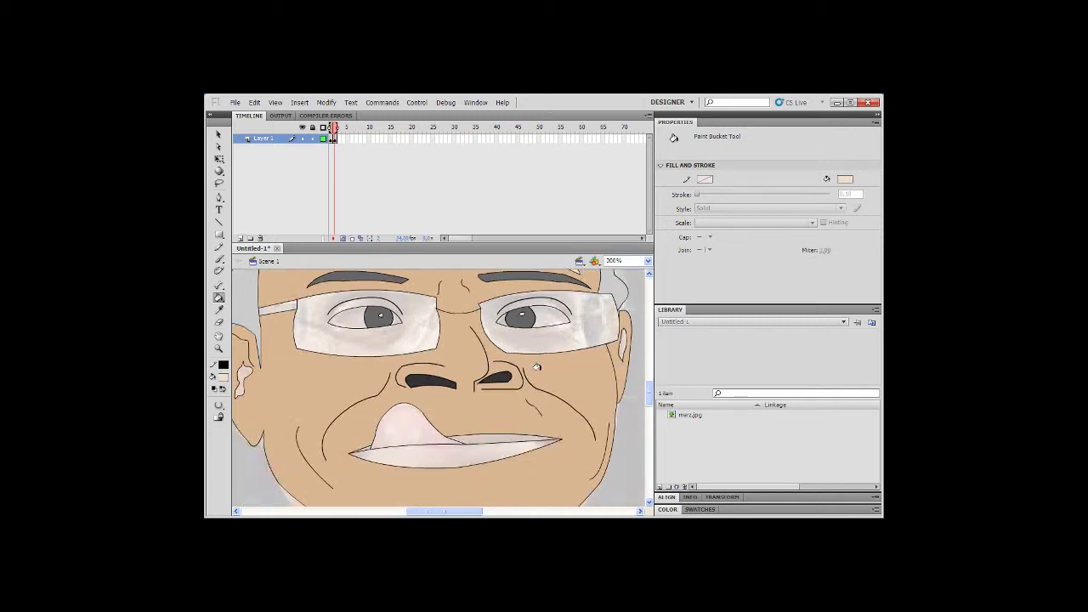
{"action": "scroll", "coordinate": [537, 367], "scroll_direction": "up", "scroll_amount": 2}
{"action": "scroll", "coordinate": [350, 349], "scroll_direction": "down", "scroll_amount": 1}
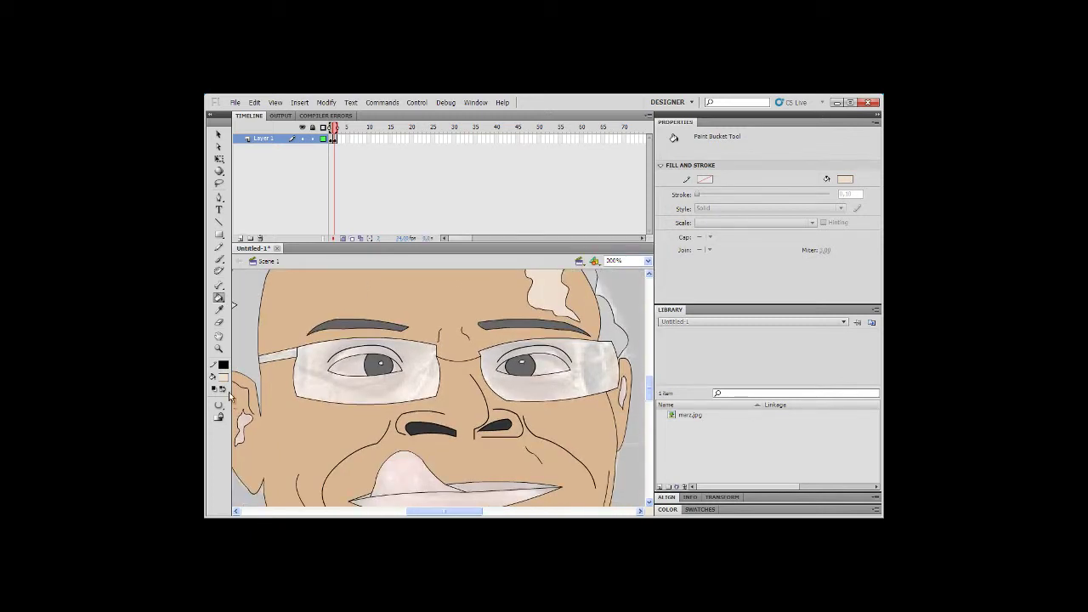
Step: Fill both glasses lenses around the eyes with a slightly darker tan than the skin
{"action": "left_click", "coordinate": [222, 376]}
{"action": "left_click", "coordinate": [383, 257]}
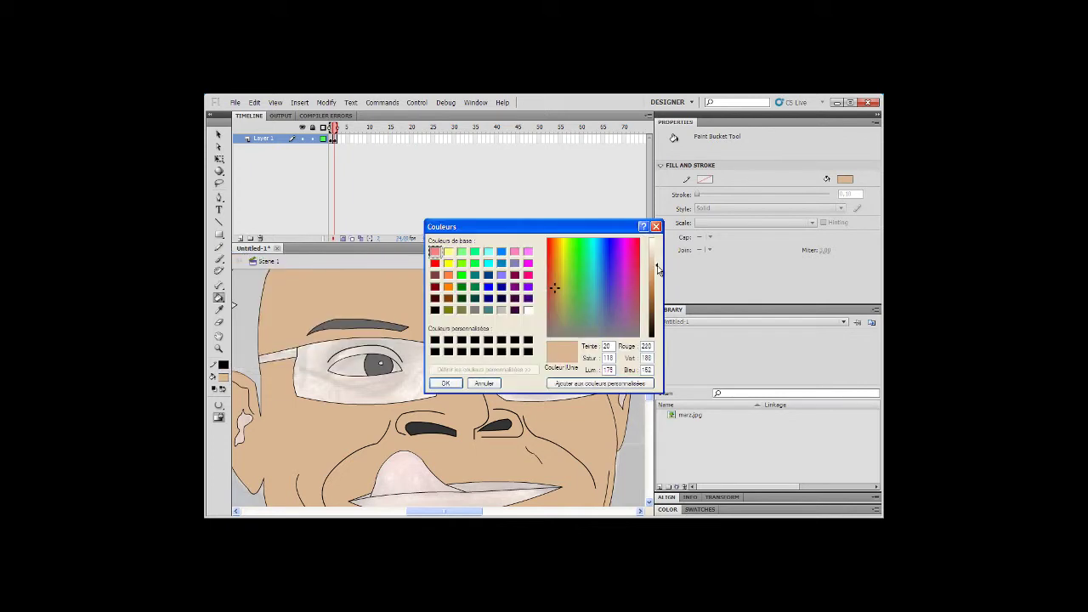
{"action": "left_click_drag", "start_coordinate": [656, 268], "coordinate": [657, 275]}
{"action": "left_click", "coordinate": [445, 383]}
{"action": "left_click", "coordinate": [405, 385]}
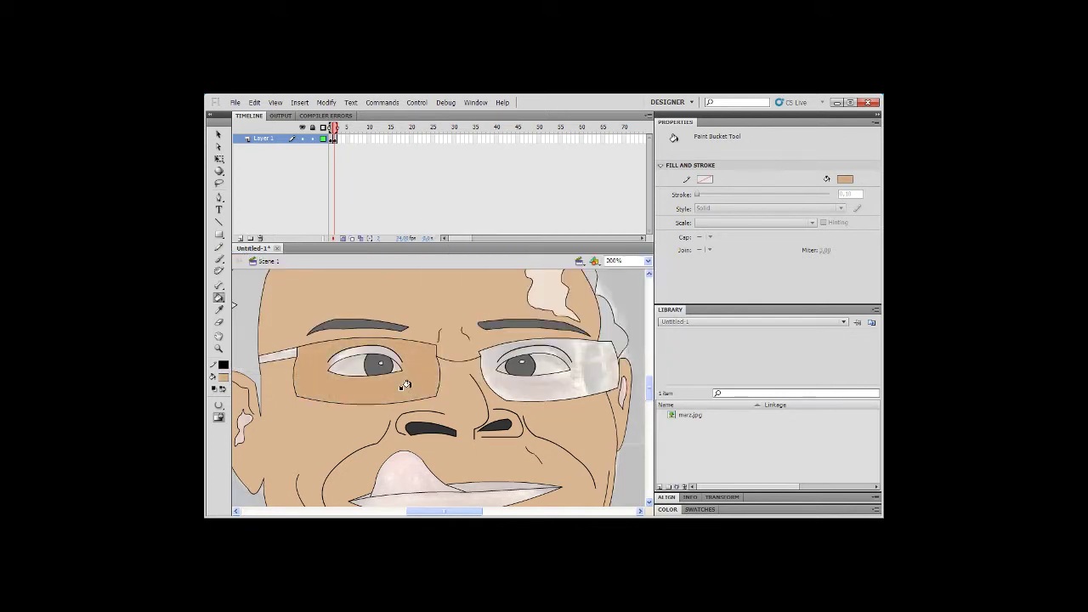
{"action": "left_click", "coordinate": [580, 379]}
{"action": "scroll", "coordinate": [581, 378], "scroll_direction": "down", "scroll_amount": 1}
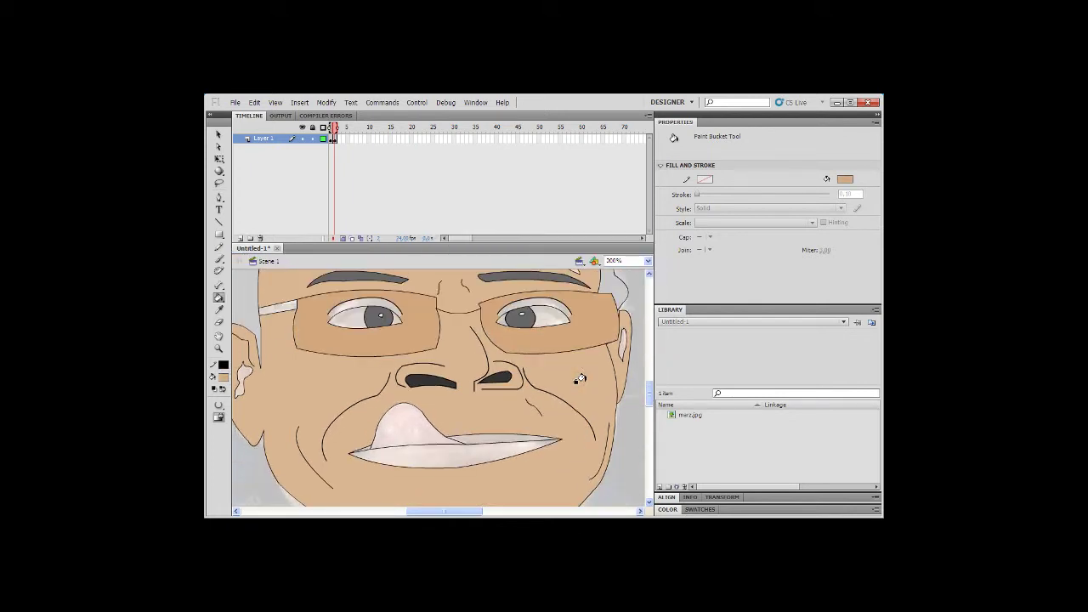
{"action": "scroll", "coordinate": [581, 378], "scroll_direction": "up", "scroll_amount": 2}
{"action": "scroll", "coordinate": [581, 378], "scroll_direction": "down", "scroll_amount": 1}
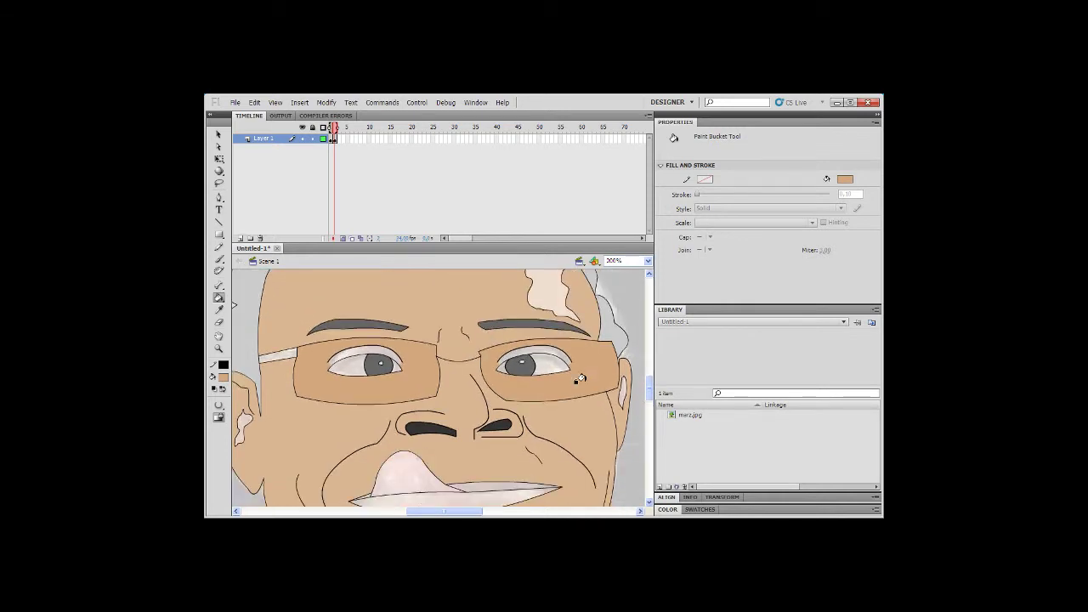
Step: Fill both glasses lenses with the pale beige sampled from the forehead highlight, and fine-tune the beige fill shade
{"action": "left_click", "coordinate": [220, 309]}
{"action": "left_click", "coordinate": [547, 295]}
{"action": "left_click", "coordinate": [583, 383]}
{"action": "left_click", "coordinate": [369, 385]}
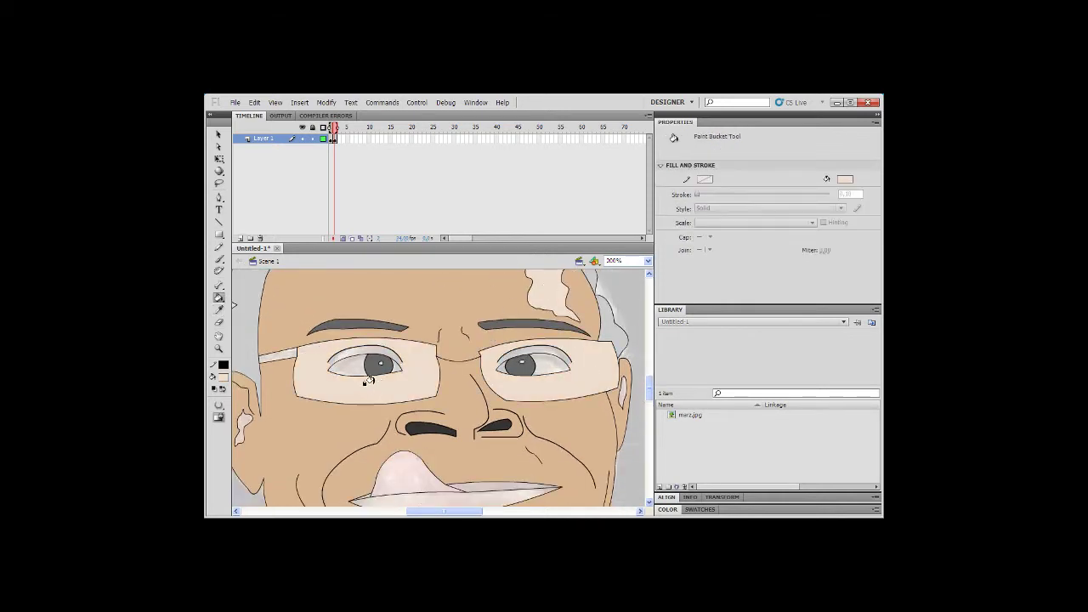
{"action": "scroll", "coordinate": [365, 383], "scroll_direction": "down", "scroll_amount": 1}
{"action": "left_click", "coordinate": [226, 375]}
{"action": "left_click", "coordinate": [388, 258]}
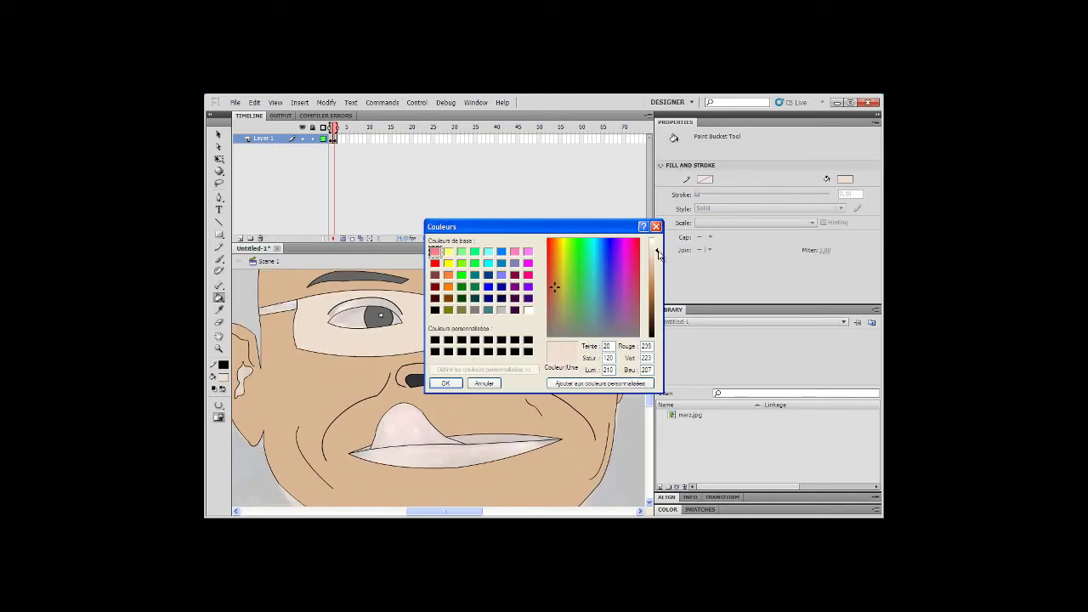
{"action": "left_click", "coordinate": [447, 384]}
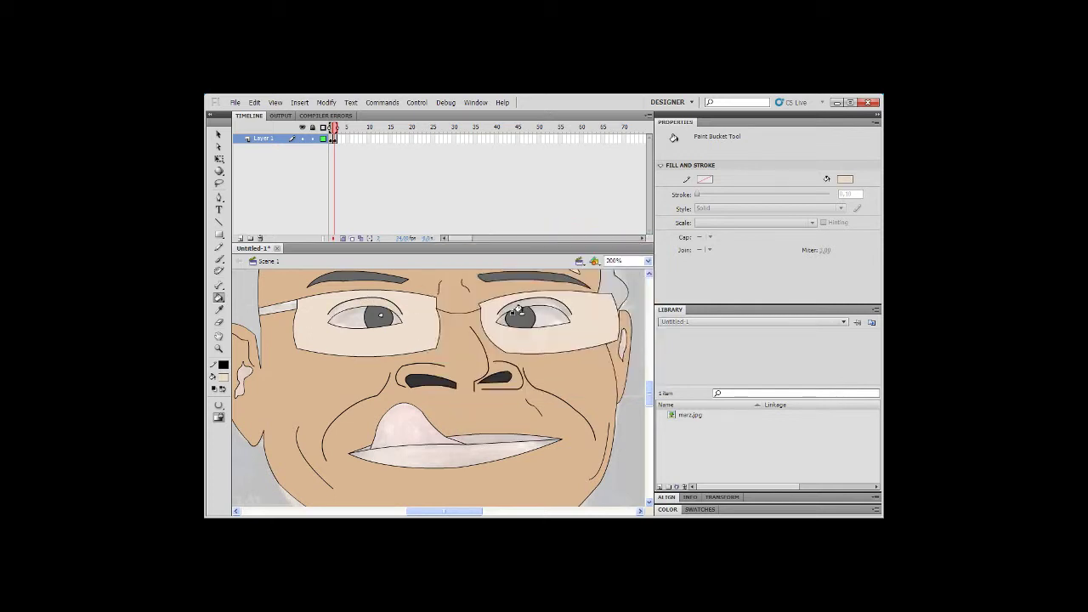
{"action": "scroll", "coordinate": [437, 287], "scroll_direction": "up", "scroll_amount": 2}
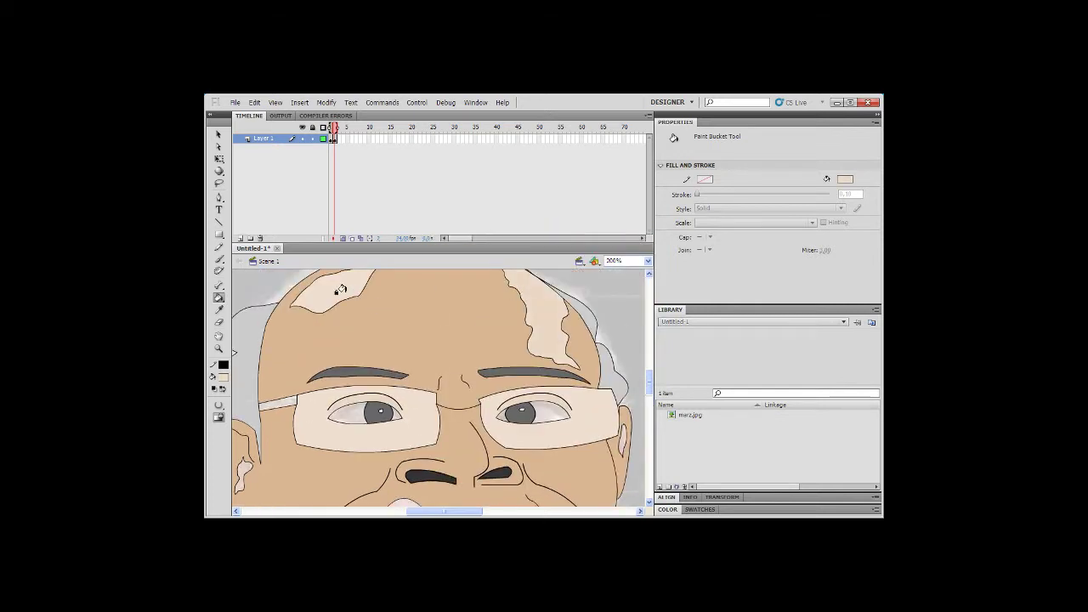
{"action": "scroll", "coordinate": [279, 363], "scroll_direction": "down", "scroll_amount": 3}
Step: Mix a darker brownish tan (about RGB 200, 146, 91) and fill the inner hollows of both ears
{"action": "left_click", "coordinate": [225, 376]}
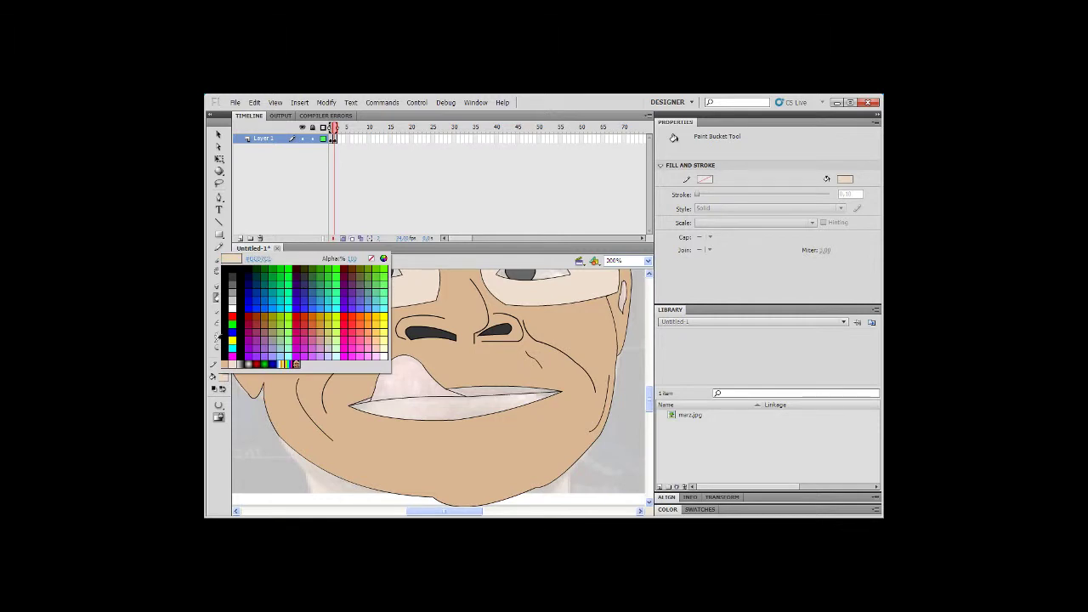
{"action": "left_click", "coordinate": [389, 258]}
{"action": "left_click_drag", "start_coordinate": [657, 275], "coordinate": [657, 281]}
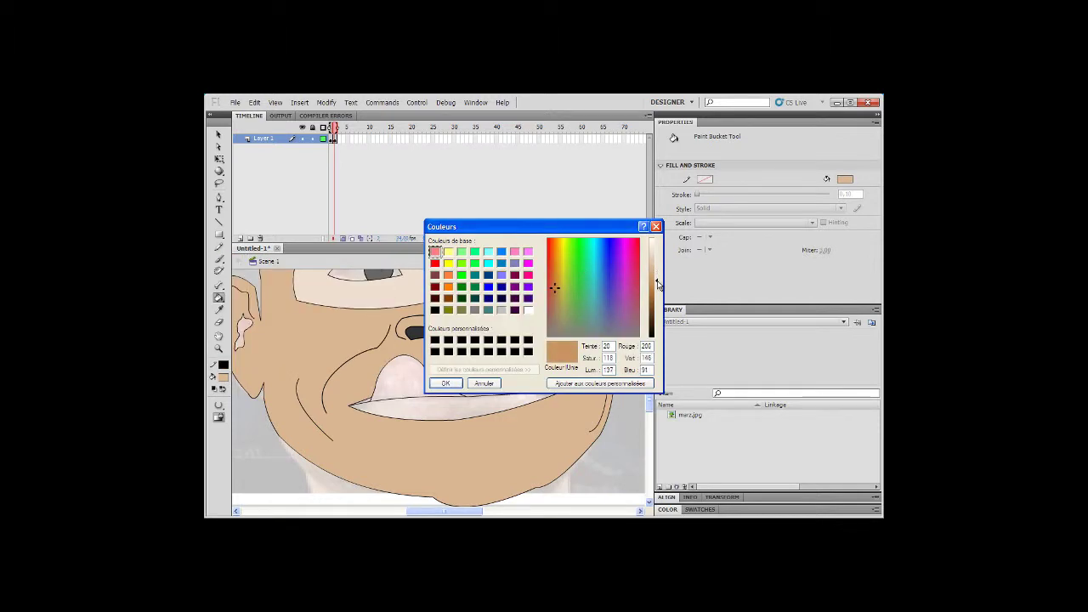
{"action": "left_click", "coordinate": [451, 383]}
{"action": "left_click", "coordinate": [241, 327]}
{"action": "scroll", "coordinate": [631, 387], "scroll_direction": "up", "scroll_amount": 1}
Step: Fill the outer rim of the left ear with the same darker brownish tan
{"action": "scroll", "coordinate": [630, 387], "scroll_direction": "left", "scroll_amount": 2}
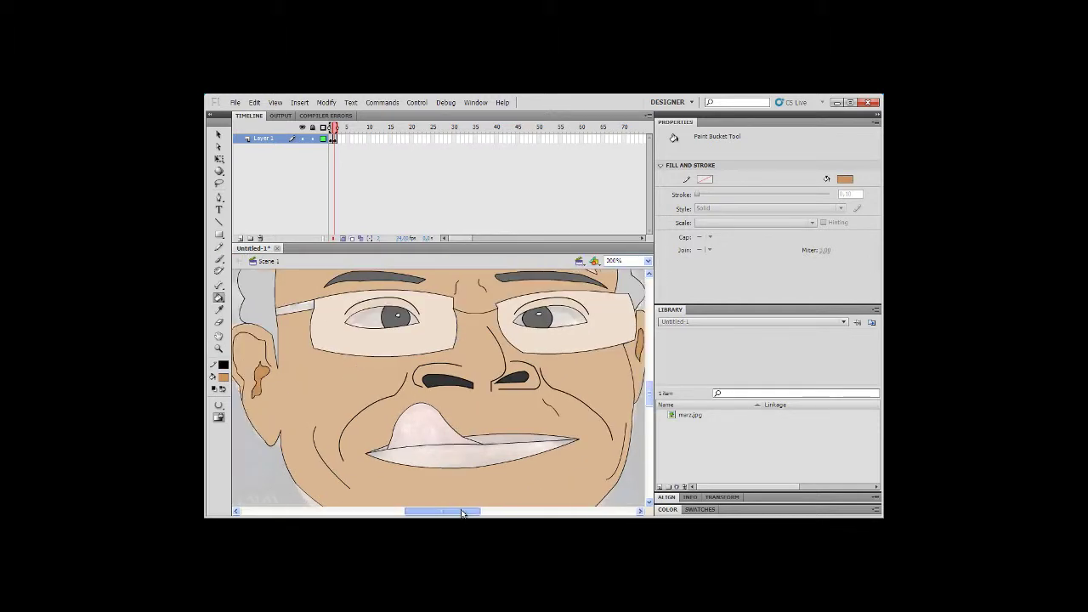
{"action": "left_click", "coordinate": [219, 136]}
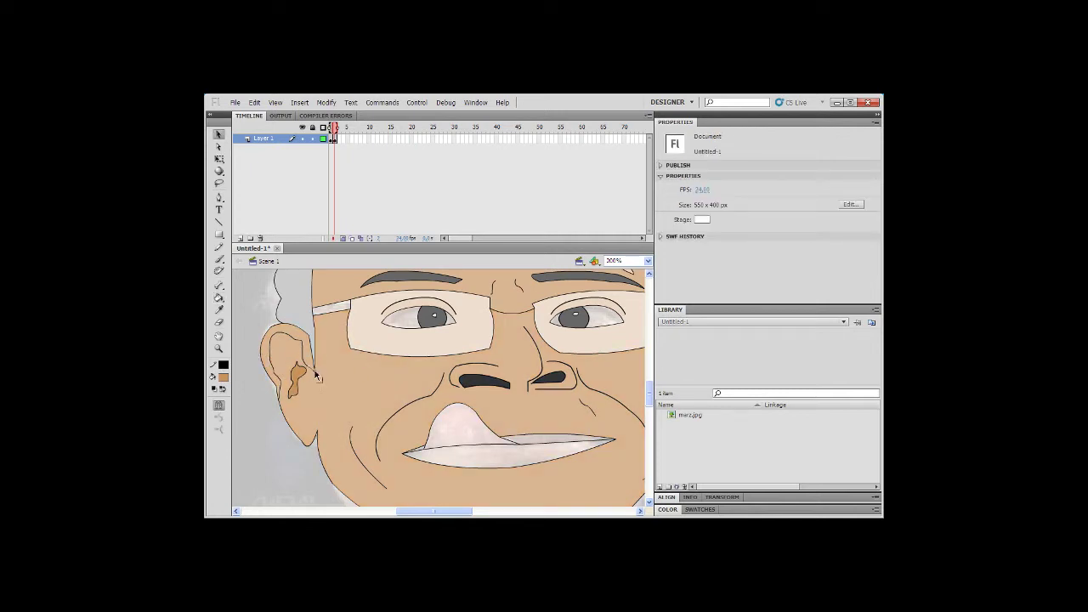
{"action": "left_click", "coordinate": [218, 296]}
{"action": "left_click", "coordinate": [262, 356]}
Step: Lighten a dark red to a soft red (RGB 207, 114, 114) and fill the tongue with it
{"action": "scroll", "coordinate": [384, 445], "scroll_direction": "right", "scroll_amount": 3}
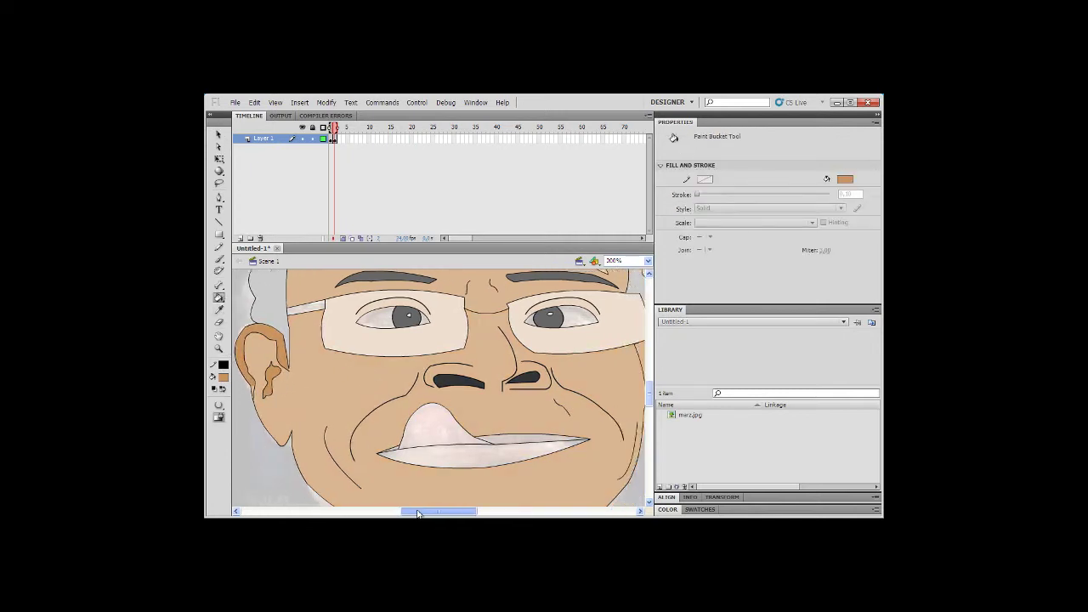
{"action": "left_click", "coordinate": [222, 377]}
{"action": "left_click", "coordinate": [256, 325]}
{"action": "left_click", "coordinate": [224, 376]}
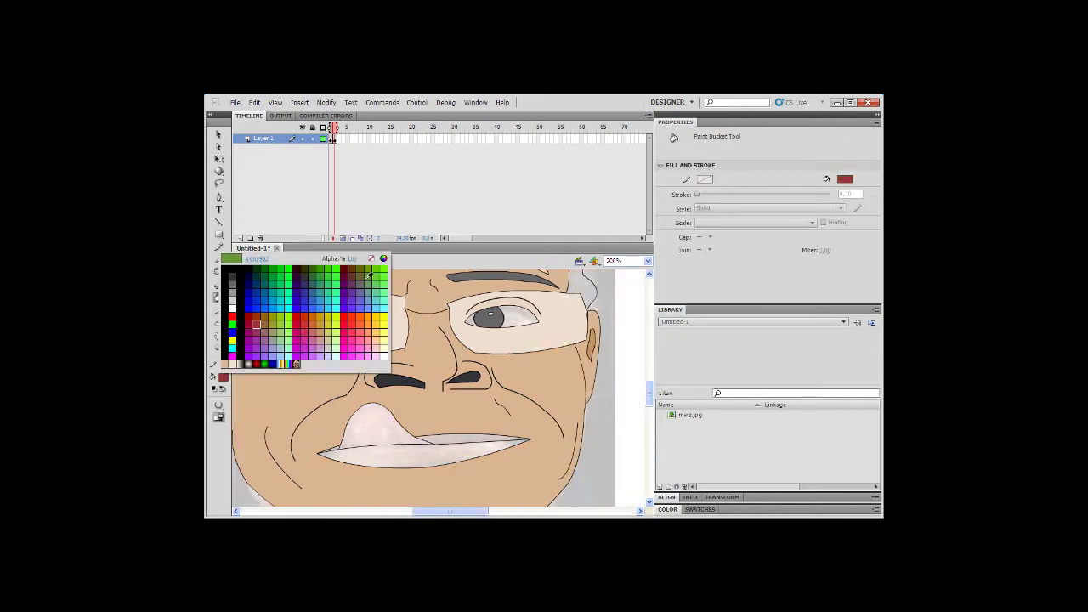
{"action": "left_click", "coordinate": [383, 258]}
{"action": "left_click_drag", "start_coordinate": [656, 298], "coordinate": [655, 274]}
{"action": "left_click", "coordinate": [445, 384]}
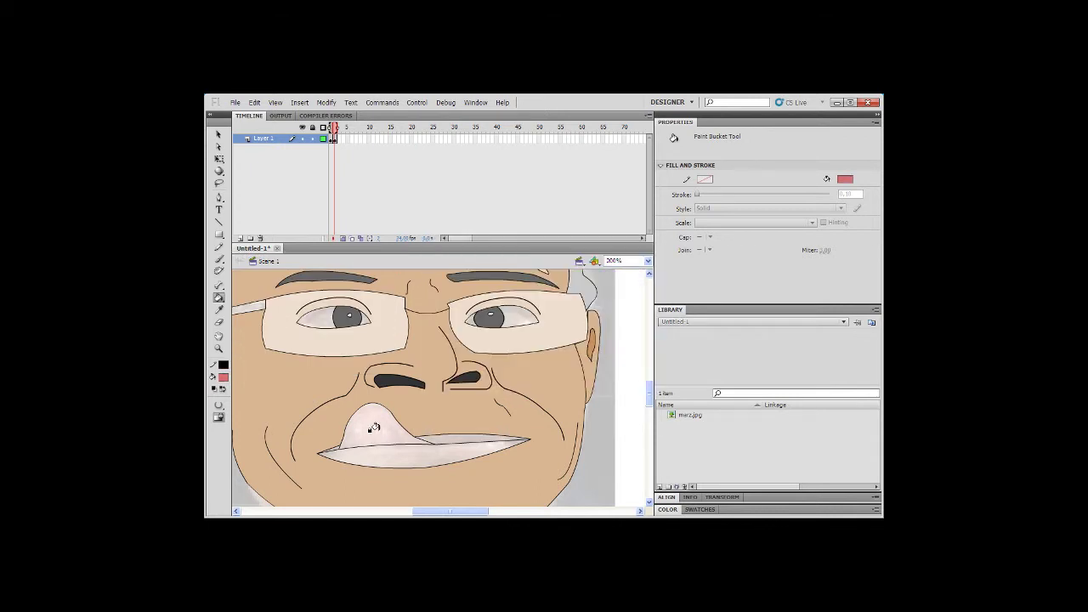
{"action": "left_click", "coordinate": [384, 431]}
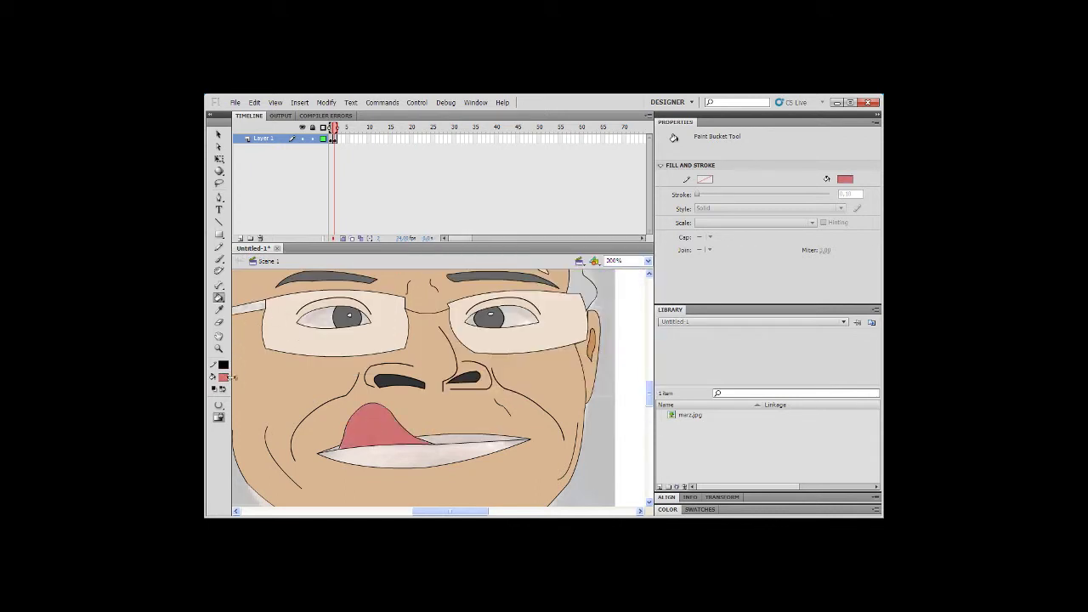
Step: Adjust the soft red's brightness and fill the lips, using a darker red for the lower lip
{"action": "left_click", "coordinate": [225, 376]}
{"action": "left_click", "coordinate": [383, 258]}
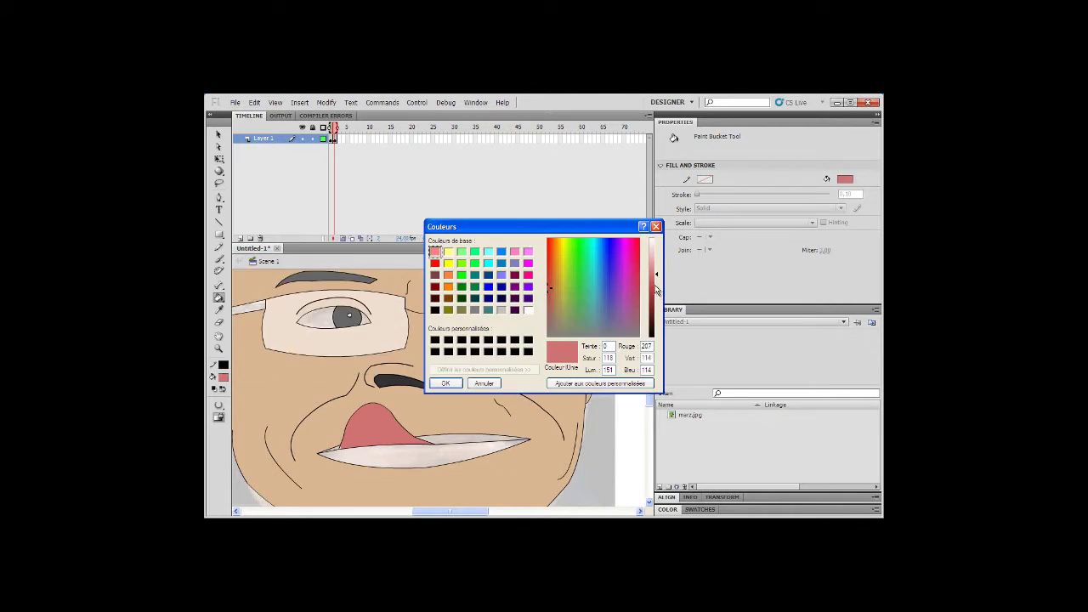
{"action": "left_click_drag", "start_coordinate": [655, 289], "coordinate": [656, 285]}
{"action": "left_click", "coordinate": [445, 383]}
{"action": "left_click", "coordinate": [223, 376]}
{"action": "left_click", "coordinate": [383, 259]}
{"action": "left_click", "coordinate": [445, 383]}
{"action": "left_click", "coordinate": [439, 457]}
Step: Sample the tongue's red with the Eyedropper, lighten it to a pale pink and refill the tongue
{"action": "left_click", "coordinate": [220, 311]}
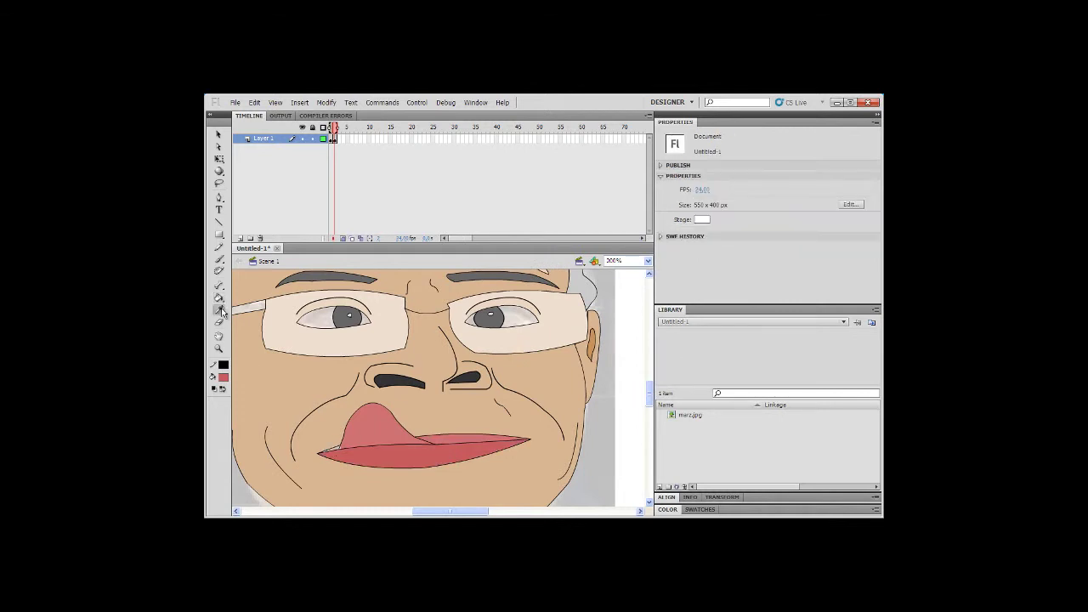
{"action": "left_click", "coordinate": [389, 425]}
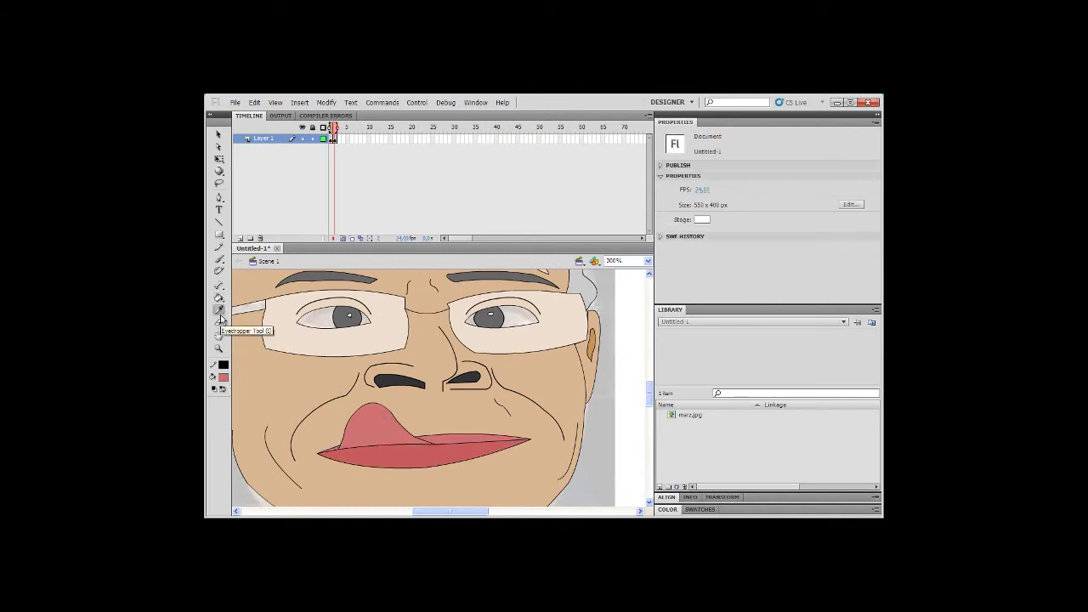
{"action": "left_click", "coordinate": [223, 376]}
{"action": "left_click", "coordinate": [386, 257]}
{"action": "left_click", "coordinate": [445, 383]}
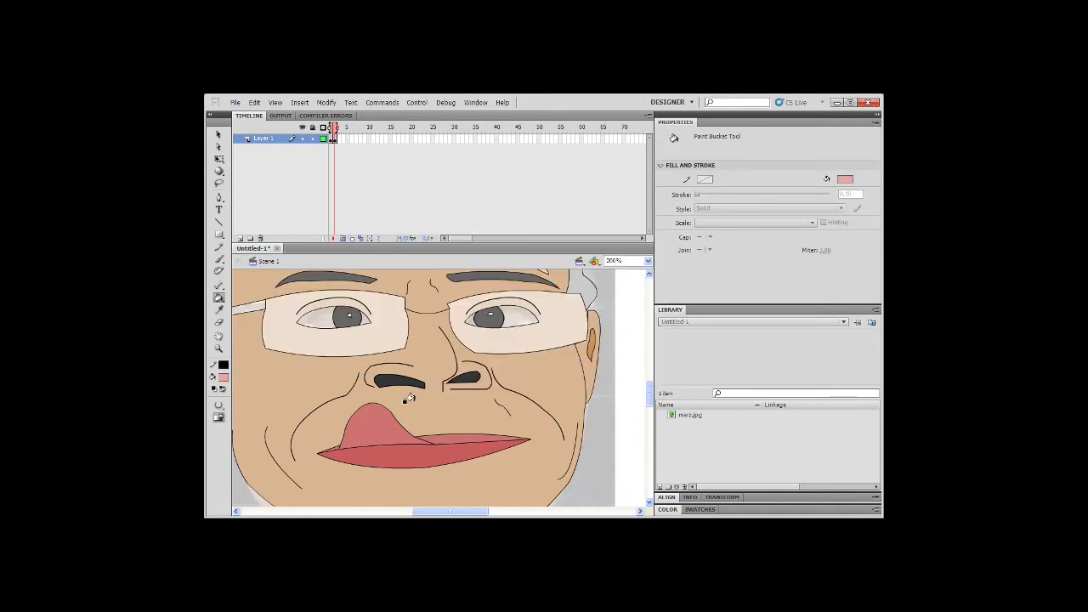
{"action": "left_click", "coordinate": [369, 426]}
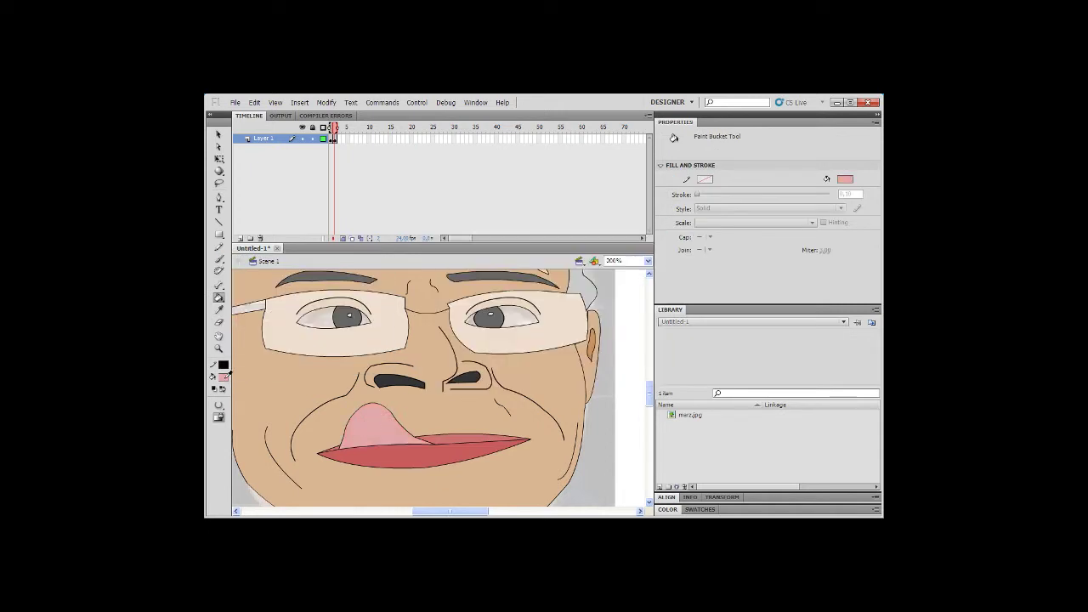
Step: Fill the left temple arm of the glasses with the dark grey #666666
{"action": "left_click", "coordinate": [225, 377]}
{"action": "left_click", "coordinate": [239, 283]}
{"action": "left_click", "coordinate": [251, 307]}
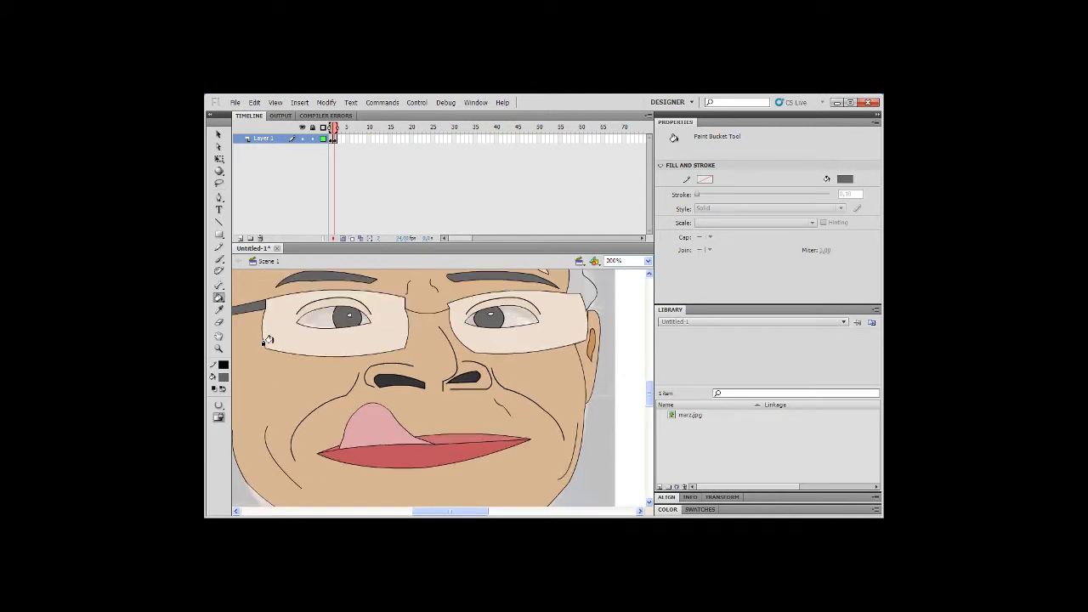
Step: Fill the whites of both eyes with light grey
{"action": "left_click", "coordinate": [223, 376]}
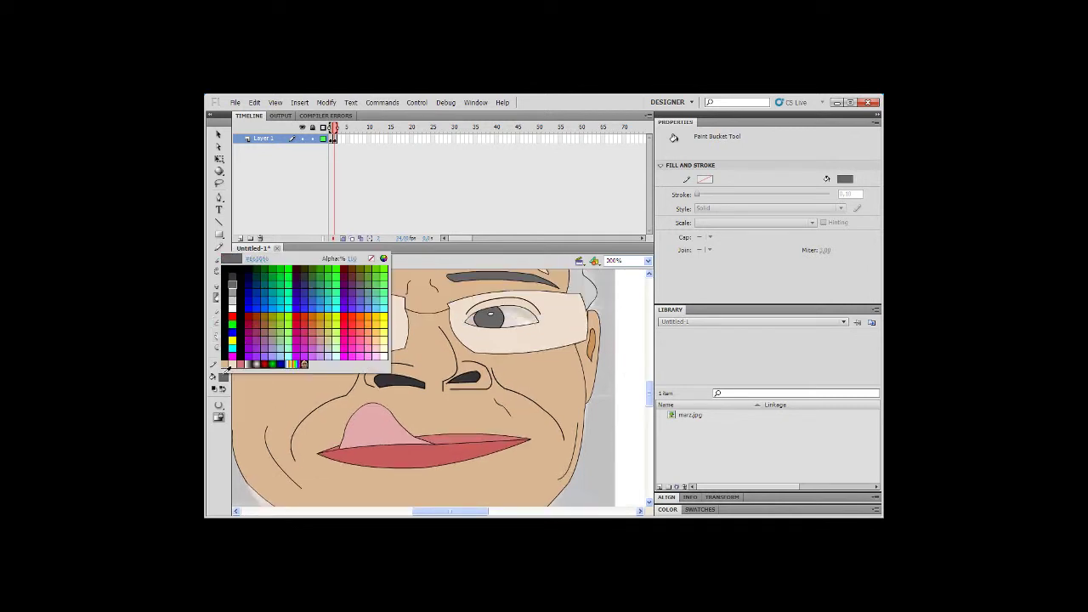
{"action": "left_click", "coordinate": [228, 259]}
{"action": "left_click", "coordinate": [311, 317]}
{"action": "left_click", "coordinate": [508, 316]}
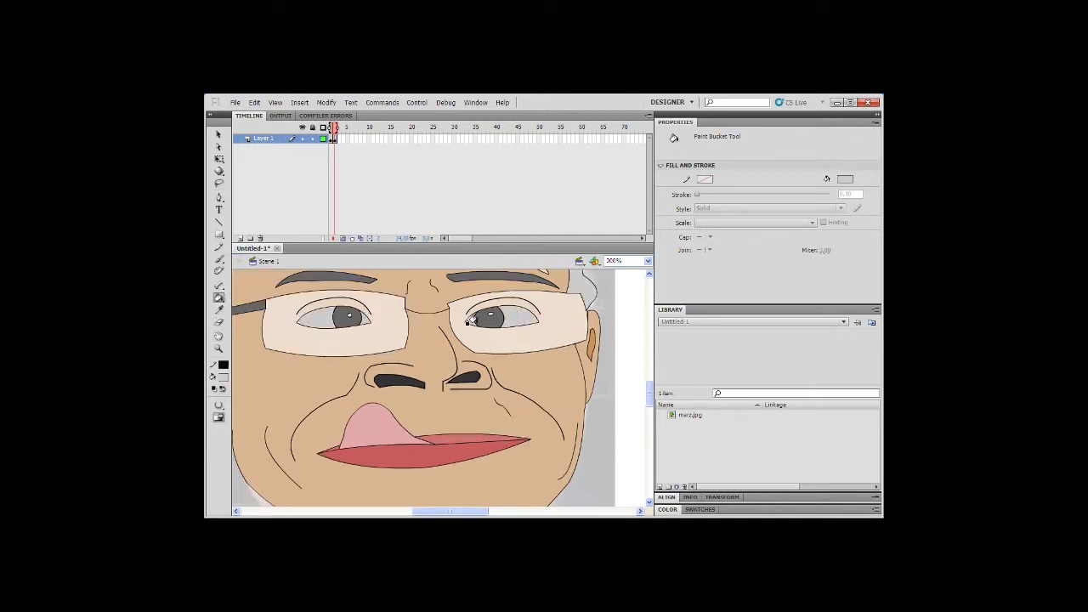
Step: Lighten the grey fill in the custom colour picker and refill the whites of both eyes with very light grey
{"action": "left_click", "coordinate": [223, 376]}
{"action": "left_click", "coordinate": [377, 250]}
{"action": "left_click_drag", "start_coordinate": [657, 258], "coordinate": [658, 248]}
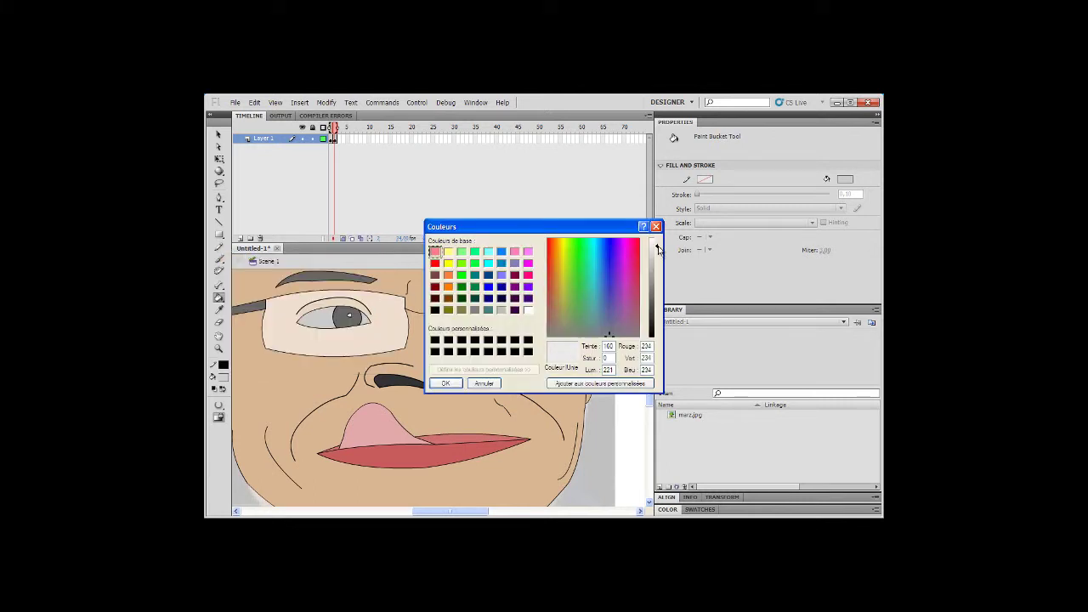
{"action": "left_click", "coordinate": [454, 384]}
{"action": "left_click", "coordinate": [362, 318]}
{"action": "left_click", "coordinate": [510, 316]}
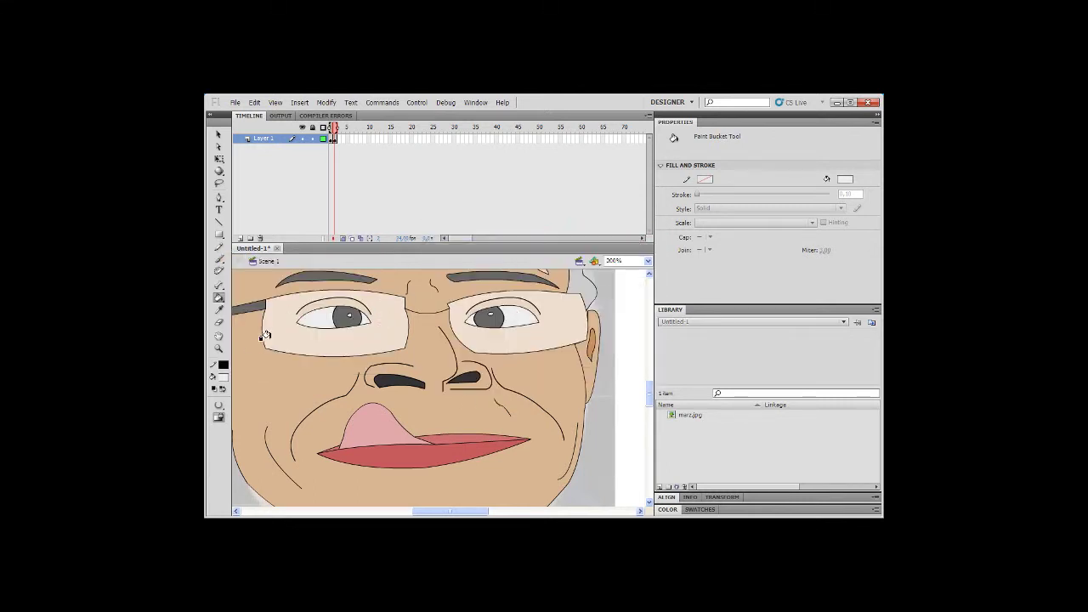
Step: Fill the small highlights in both pupils with white
{"action": "left_click", "coordinate": [226, 375]}
{"action": "left_click", "coordinate": [233, 309]}
{"action": "left_click", "coordinate": [647, 262]}
{"action": "left_click", "coordinate": [625, 311]}
{"action": "left_click", "coordinate": [648, 261]}
{"action": "left_click", "coordinate": [628, 321]}
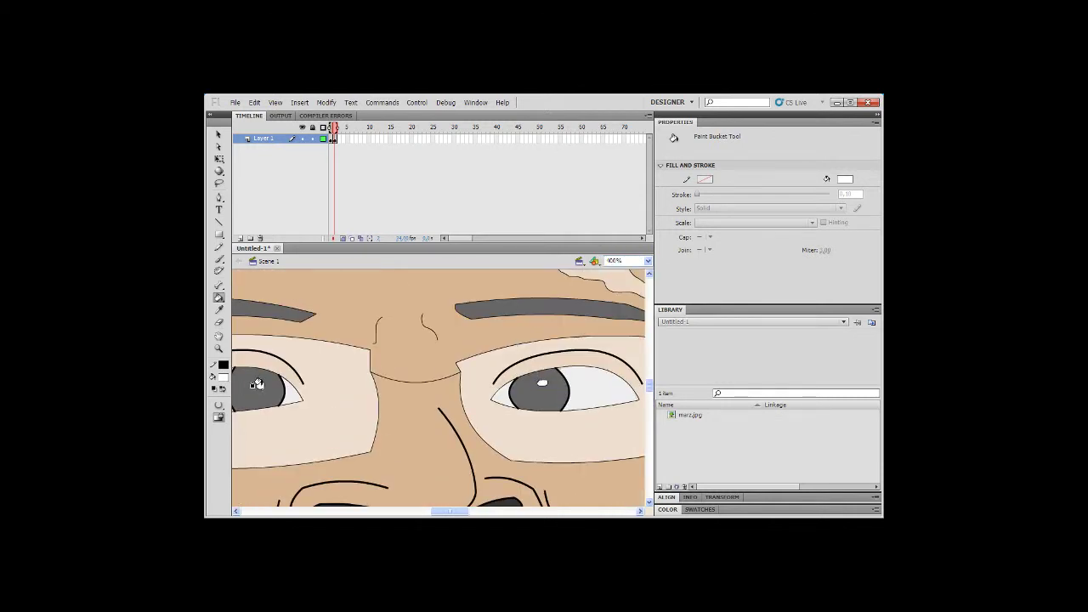
Step: Sample the tongue's pink with the Eyedropper and fill the inner corners of both eyes with it
{"action": "scroll", "coordinate": [334, 374], "scroll_direction": "down", "scroll_amount": 3}
{"action": "left_click", "coordinate": [219, 311]}
{"action": "left_click", "coordinate": [306, 486]}
{"action": "left_click", "coordinate": [292, 300]}
{"action": "left_click", "coordinate": [495, 300]}
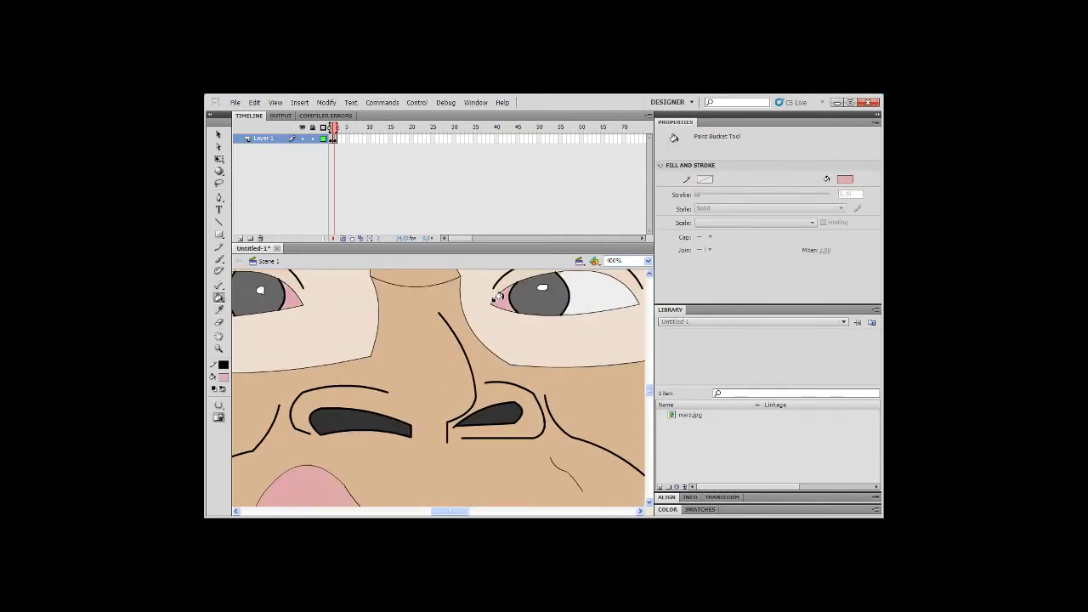
Step: Sample the upper lip's red with the Eyedropper and refill the inner corners of both eyes
{"action": "scroll", "coordinate": [370, 387], "scroll_direction": "down", "scroll_amount": 3}
{"action": "left_click", "coordinate": [220, 310]}
{"action": "left_click", "coordinate": [459, 391]}
{"action": "scroll", "coordinate": [460, 389], "scroll_direction": "up", "scroll_amount": 5}
{"action": "left_click", "coordinate": [287, 396]}
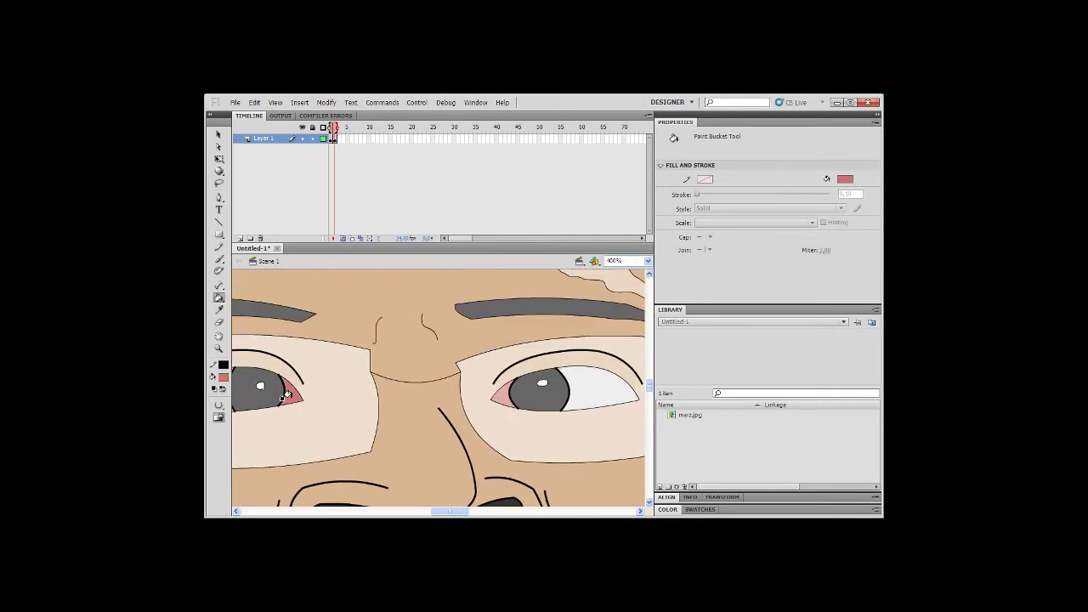
{"action": "left_click", "coordinate": [501, 396]}
Step: Examine the coloured portrait as a whole and at closer range around the eyes and glasses
{"action": "left_click", "coordinate": [648, 261]}
{"action": "left_click", "coordinate": [624, 312]}
{"action": "scroll", "coordinate": [583, 349], "scroll_direction": "down", "scroll_amount": 2}
{"action": "scroll", "coordinate": [583, 348], "scroll_direction": "up", "scroll_amount": 2}
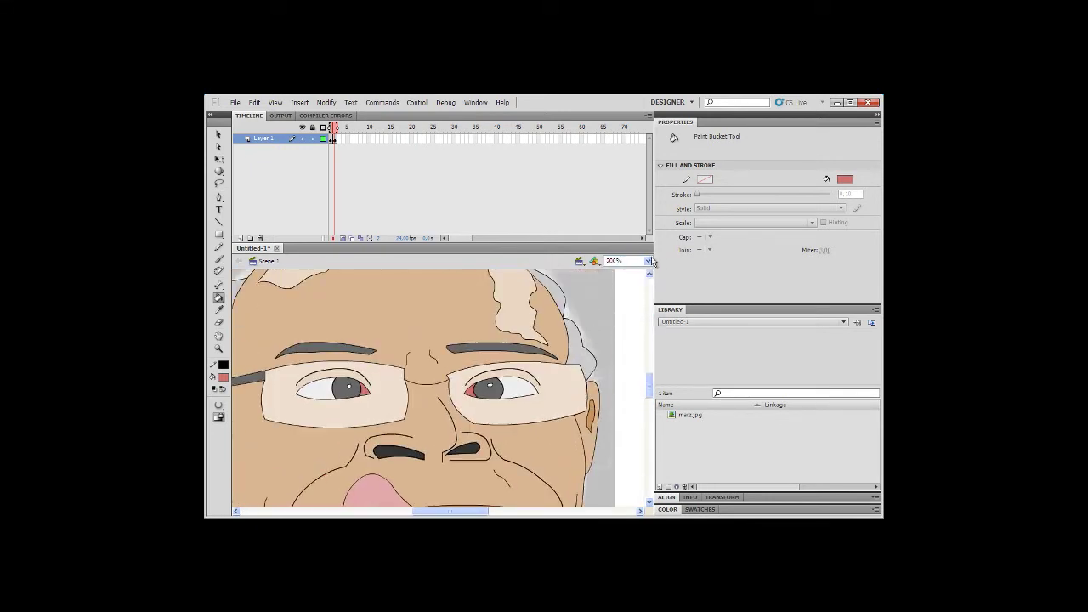
{"action": "left_click", "coordinate": [648, 261]}
{"action": "left_click", "coordinate": [618, 305]}
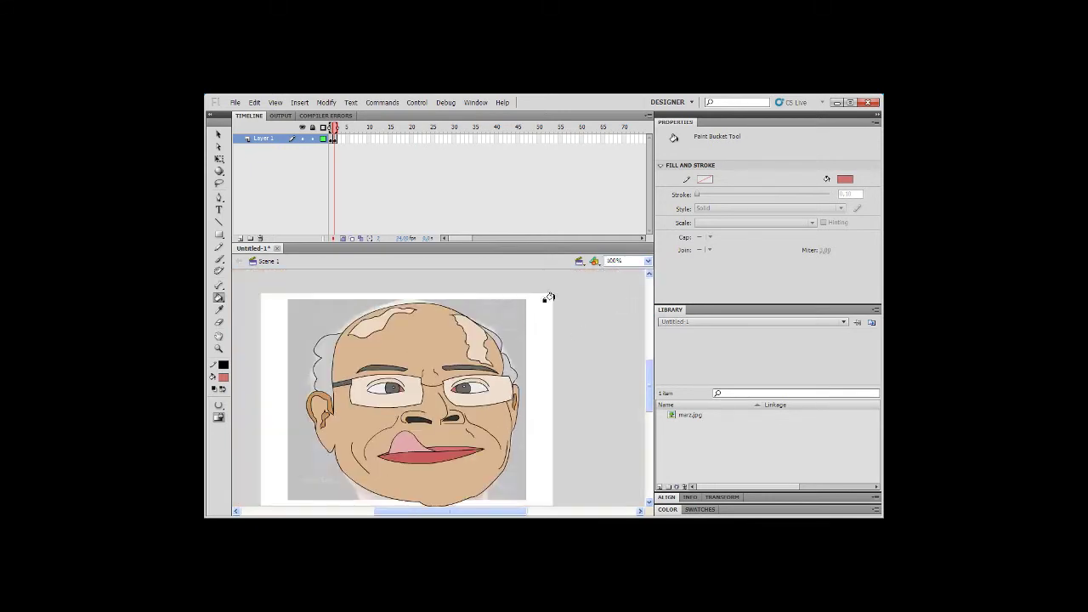
{"action": "left_click", "coordinate": [649, 263]}
{"action": "left_click", "coordinate": [624, 312]}
{"action": "left_click_drag", "start_coordinate": [442, 512], "coordinate": [459, 512]}
Step: Remove the first frame with the reference photo from Layer 1 and deselect the drawing
{"action": "left_click", "coordinate": [332, 141]}
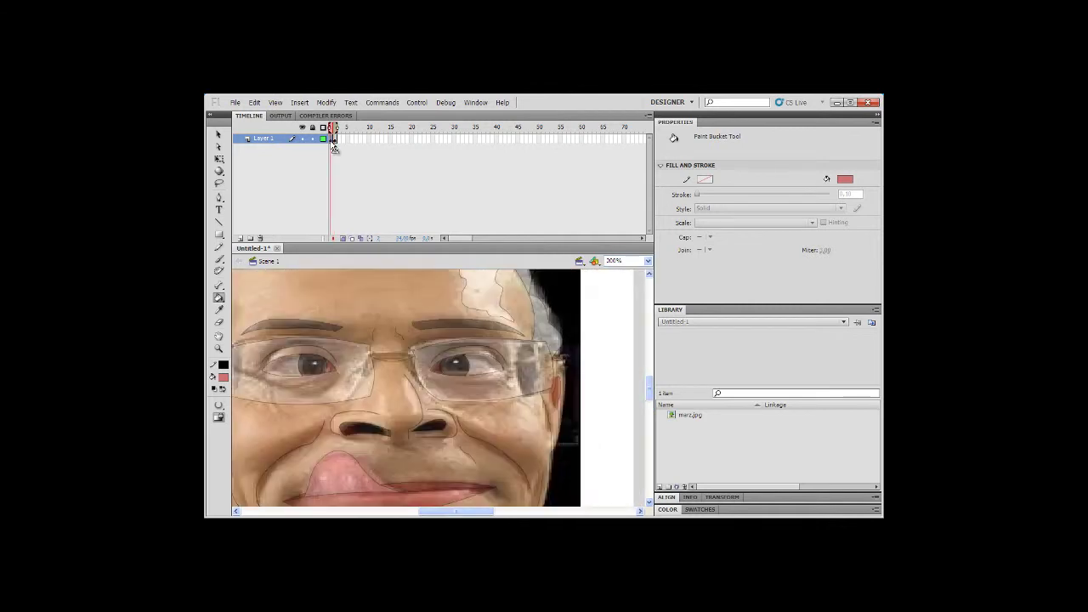
{"action": "right_click", "coordinate": [333, 143]}
{"action": "left_click", "coordinate": [388, 189]}
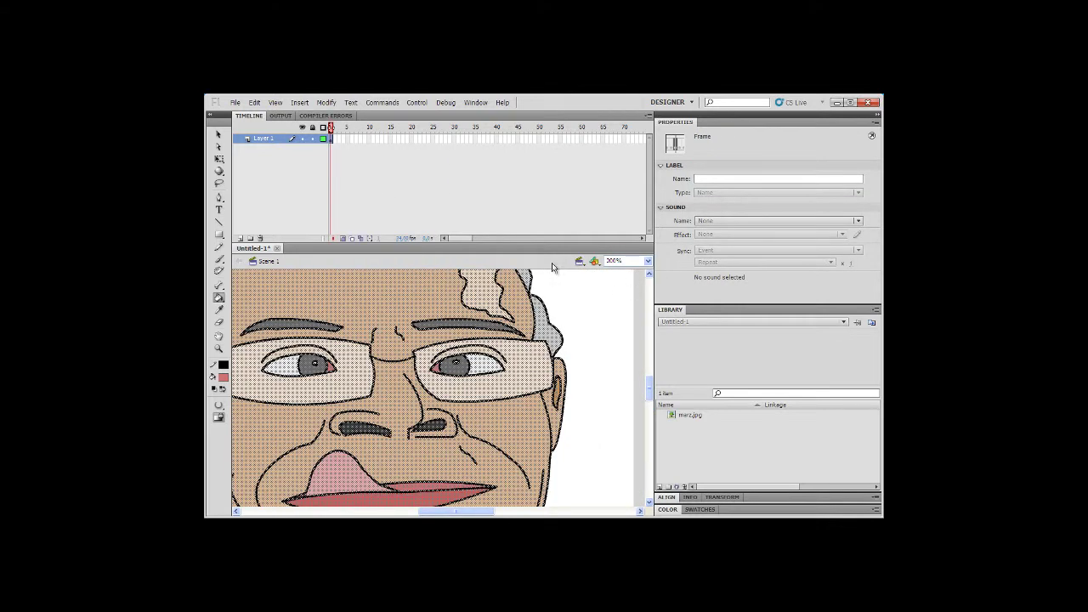
{"action": "key", "text": "v"}
{"action": "left_click", "coordinate": [575, 303]}
{"action": "left_click", "coordinate": [648, 261]}
{"action": "left_click", "coordinate": [625, 301]}
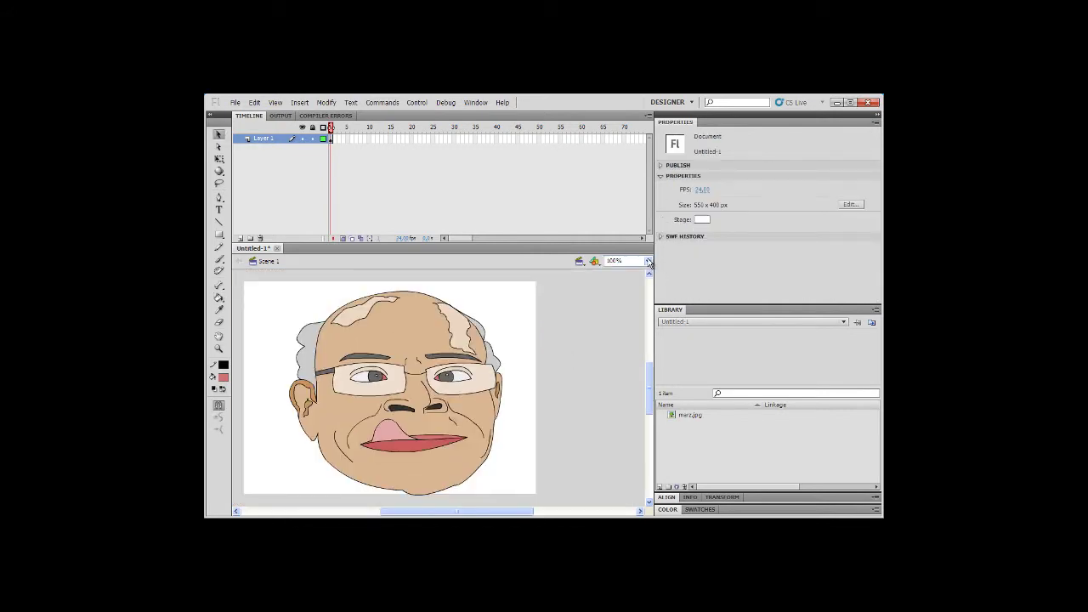
Step: Delete the outlines around the darker shadow shapes inside the left ear
{"action": "left_click", "coordinate": [649, 263]}
{"action": "left_click", "coordinate": [620, 311]}
{"action": "left_click", "coordinate": [289, 421]}
{"action": "left_click", "coordinate": [280, 412]}
{"action": "key", "text": "Delete"}
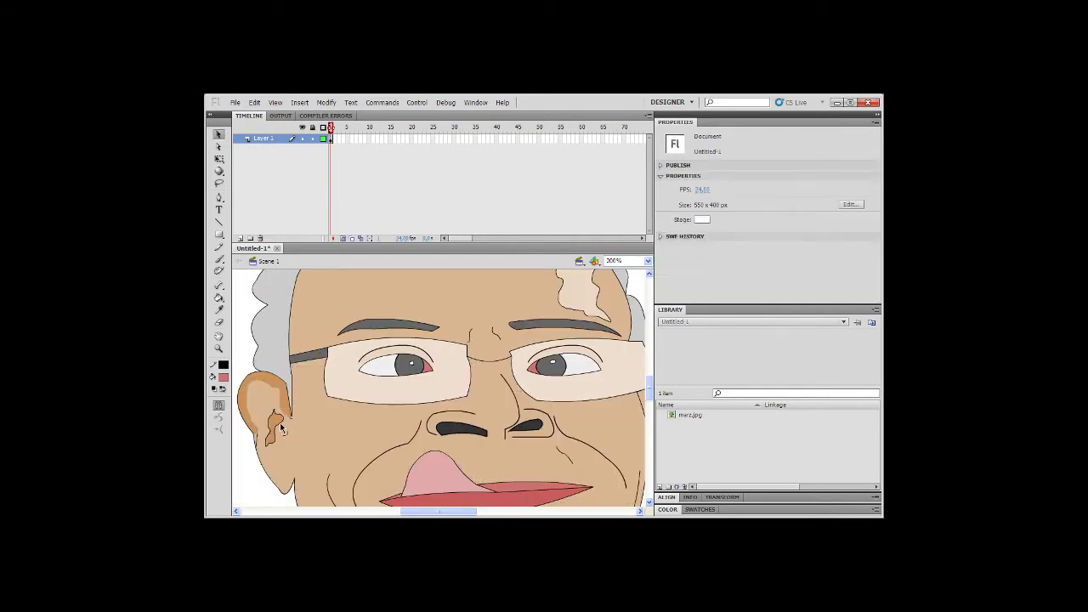
{"action": "left_click", "coordinate": [279, 424]}
{"action": "key", "text": "Delete"}
{"action": "left_click", "coordinate": [268, 419]}
{"action": "key", "text": "k"}
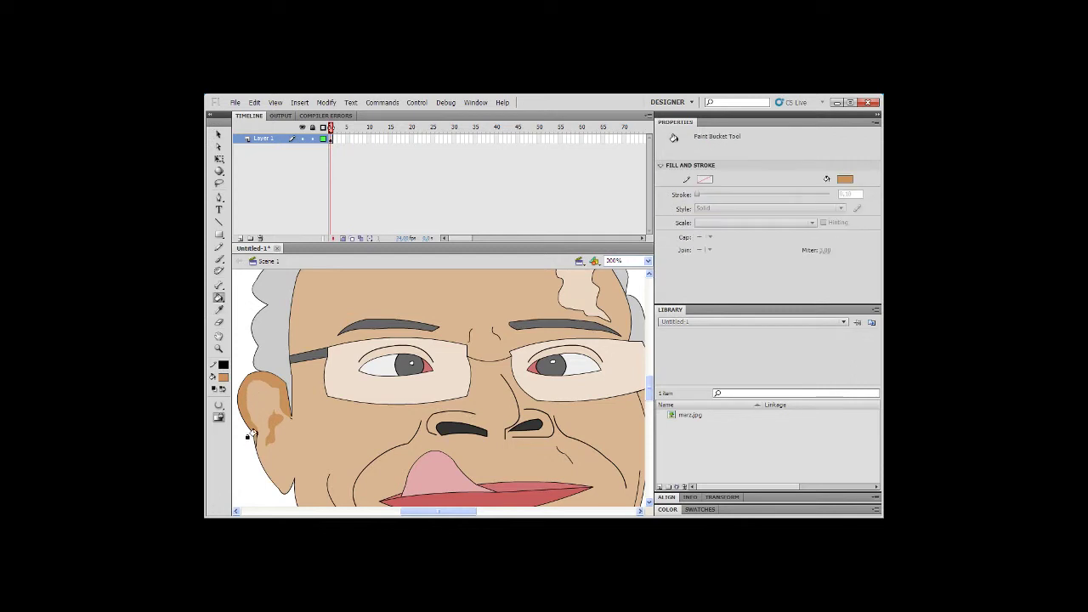
Step: Delete the outline around the light highlight on the left side of the forehead
{"action": "key", "text": "v"}
{"action": "scroll", "coordinate": [535, 311], "scroll_direction": "up", "scroll_amount": 3}
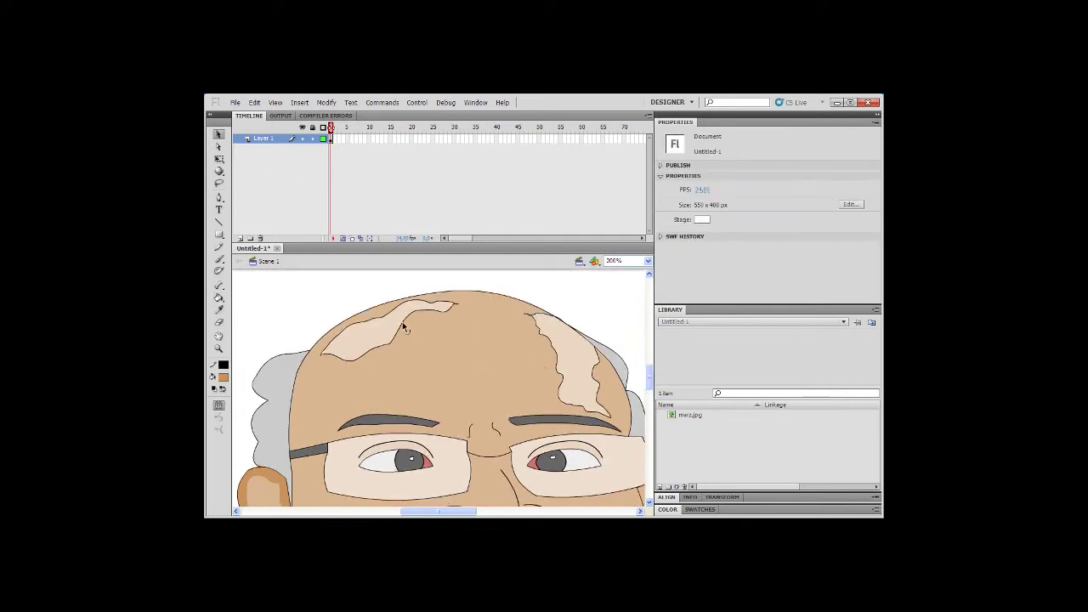
{"action": "double_click", "coordinate": [403, 324]}
{"action": "key", "text": "Delete"}
Step: Delete the outline segments around the highlight on the right side of the forehead, including the stub at its upper tip
{"action": "double_click", "coordinate": [555, 356]}
{"action": "left_click", "coordinate": [589, 327]}
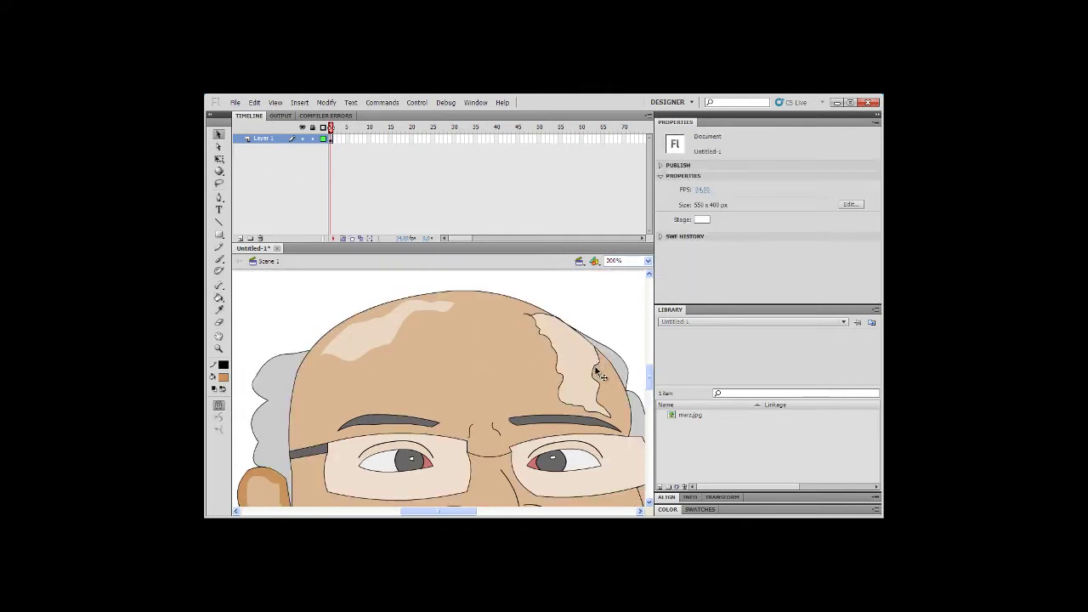
{"action": "left_click", "coordinate": [594, 369]}
{"action": "left_click", "coordinate": [593, 368]}
{"action": "left_click", "coordinate": [593, 372]}
{"action": "key", "text": "Delete"}
{"action": "left_click", "coordinate": [587, 387]}
{"action": "key", "text": "ctrl+shift+a"}
{"action": "left_click", "coordinate": [536, 318]}
{"action": "key", "text": "ctrl+shift+a"}
{"action": "left_click", "coordinate": [528, 315]}
{"action": "key", "text": "Delete"}
{"action": "left_click", "coordinate": [528, 316]}
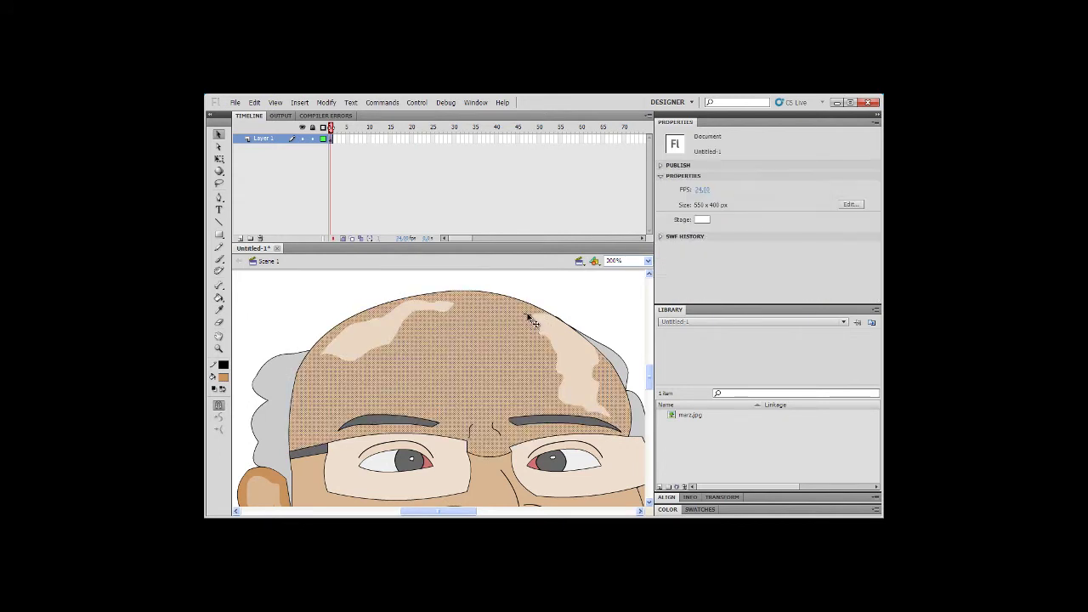
{"action": "left_click", "coordinate": [555, 304]}
Step: Delete the outlines around the grey hair on the right side of the head
{"action": "scroll", "coordinate": [600, 313], "scroll_direction": "down", "scroll_amount": 3}
{"action": "left_click", "coordinate": [624, 318]}
{"action": "key", "text": "ctrl+shift+a"}
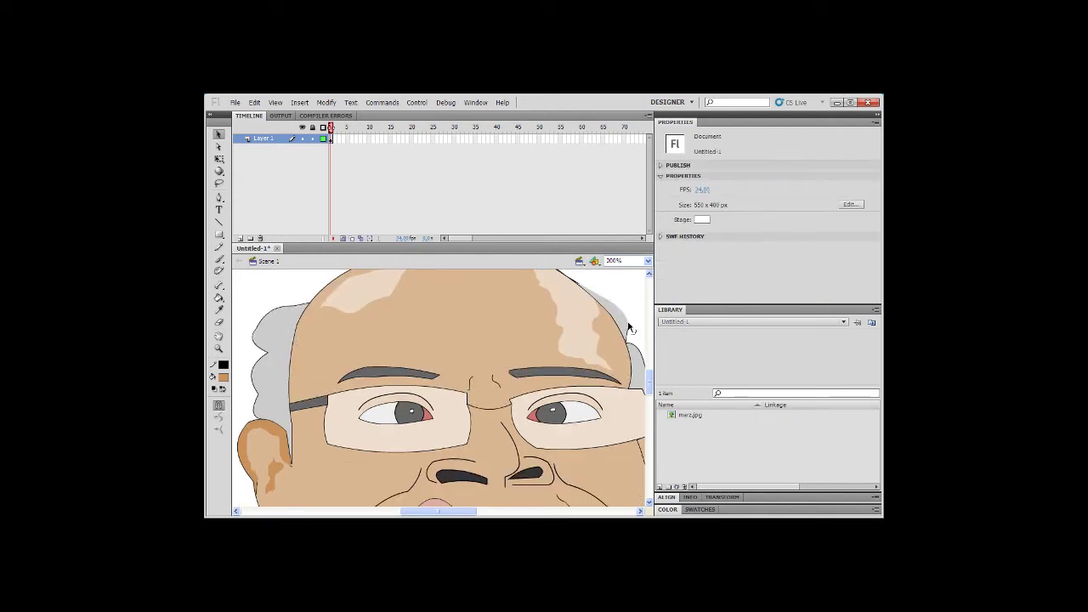
{"action": "left_click", "coordinate": [585, 286]}
{"action": "key", "text": "ctrl+shift+a"}
{"action": "left_click", "coordinate": [583, 286]}
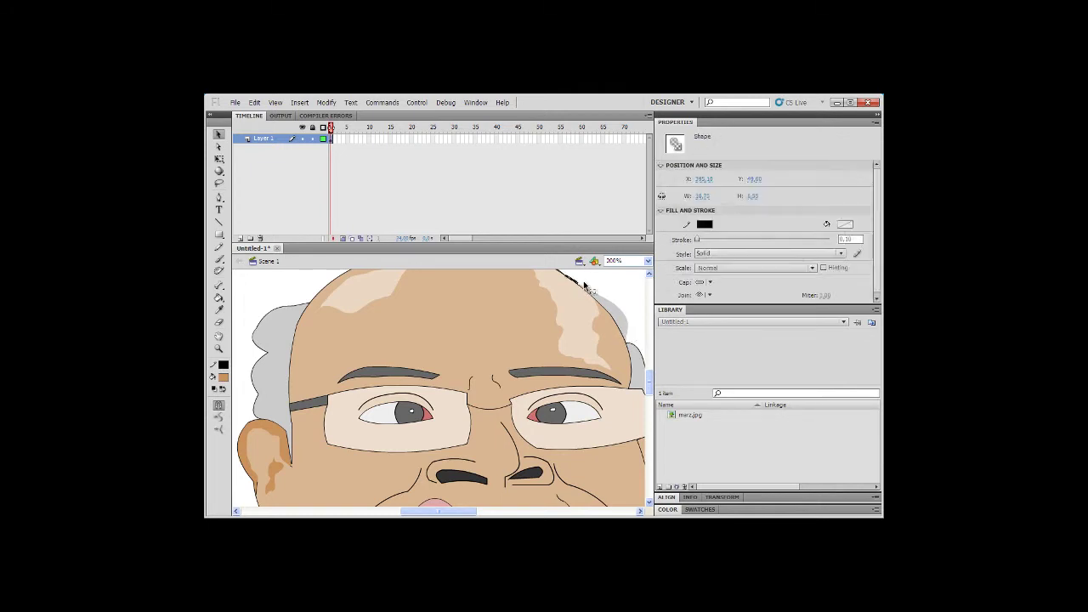
{"action": "key", "text": "ctrl+shift+a"}
{"action": "scroll", "coordinate": [570, 310], "scroll_direction": "up", "scroll_amount": 3}
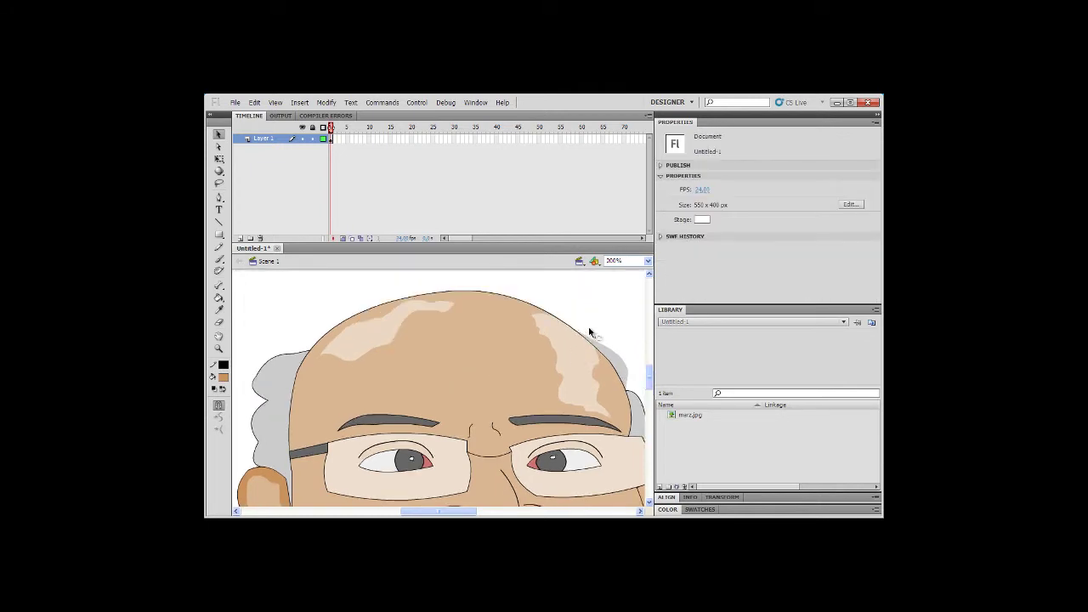
{"action": "scroll", "coordinate": [552, 391], "scroll_direction": "right", "scroll_amount": 5}
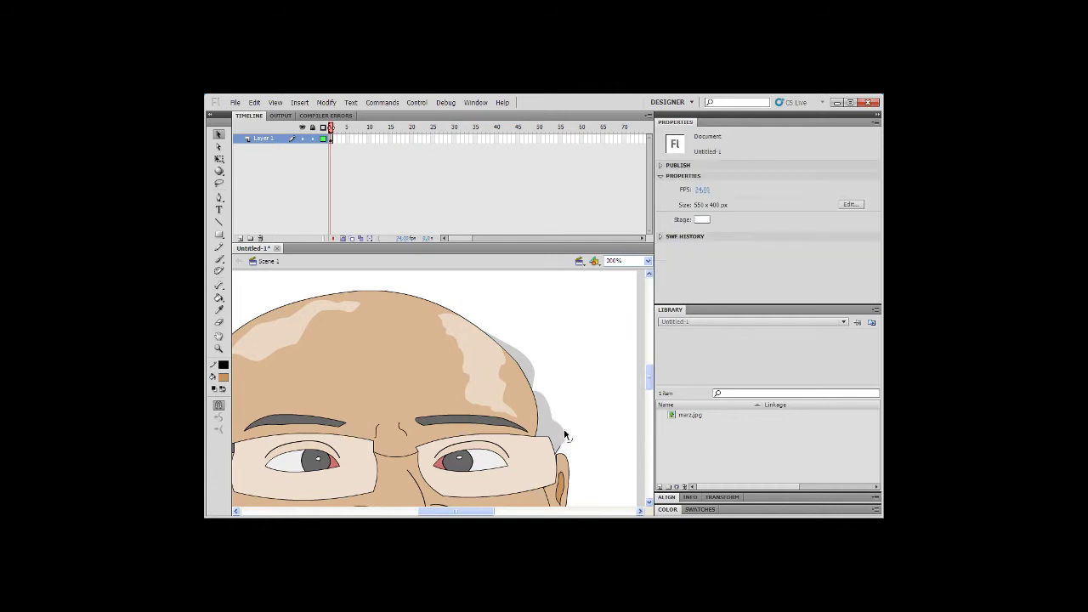
Step: Try to recolour the right smile line beside the nose with the brown Paint Bucket fill
{"action": "scroll", "coordinate": [559, 456], "scroll_direction": "down", "scroll_amount": 8}
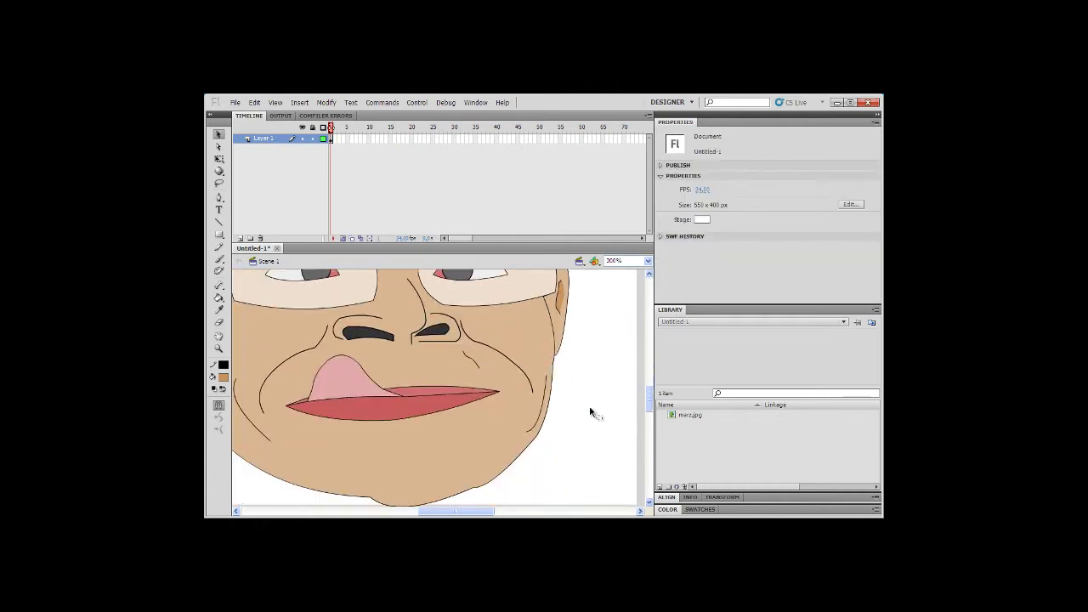
{"action": "scroll", "coordinate": [590, 410], "scroll_direction": "up", "scroll_amount": 2}
{"action": "left_click", "coordinate": [520, 415]}
{"action": "left_click", "coordinate": [506, 404], "text": "shift"}
{"action": "left_click", "coordinate": [463, 380], "text": "shift"}
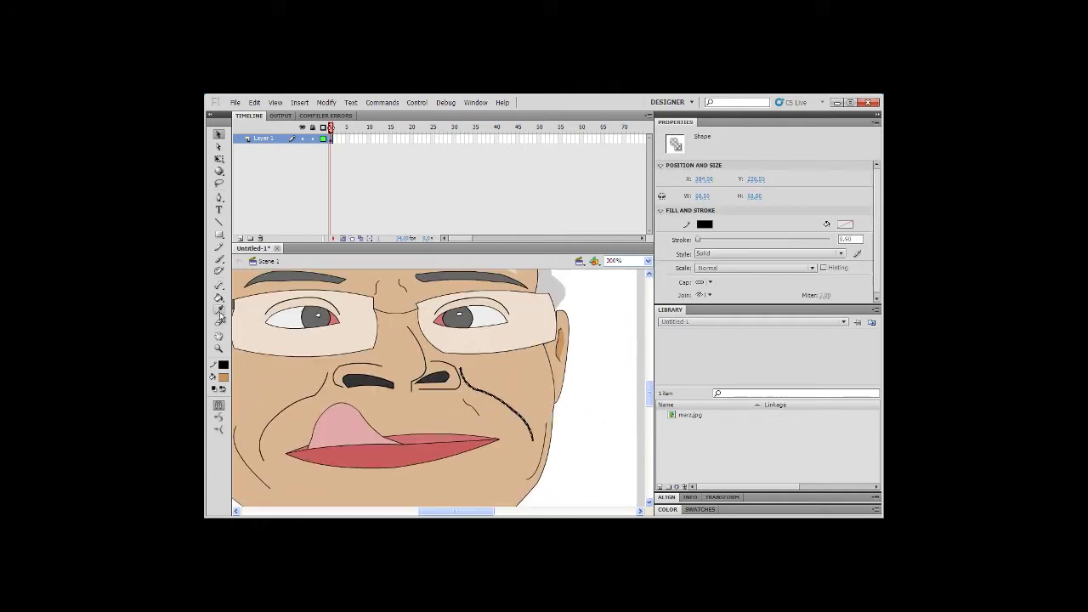
{"action": "left_click", "coordinate": [219, 298]}
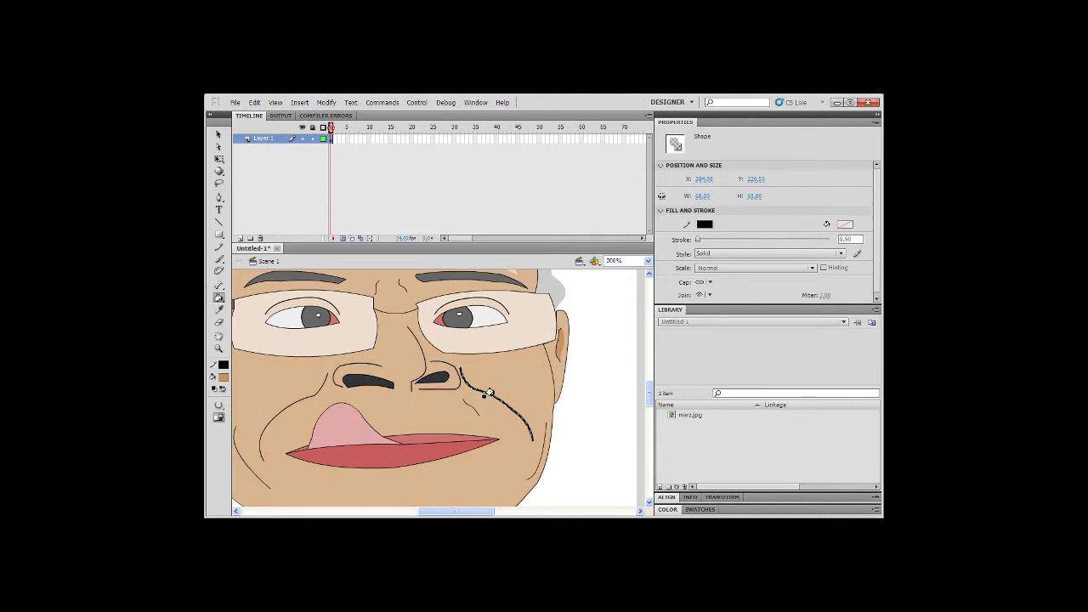
{"action": "left_click", "coordinate": [490, 392]}
{"action": "key", "text": "v"}
{"action": "left_click", "coordinate": [585, 299]}
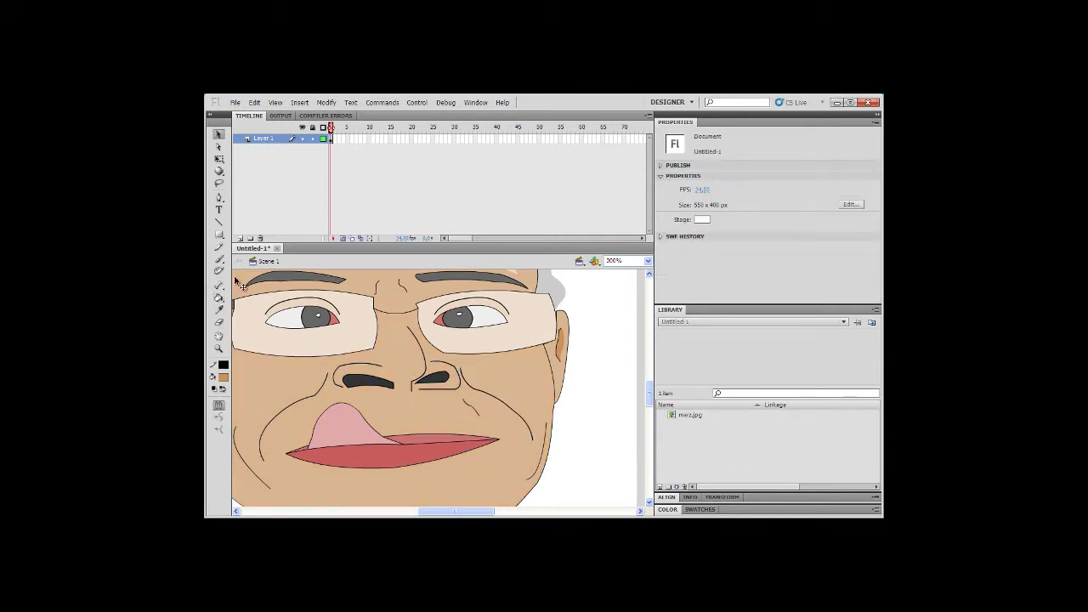
Step: Try to change the right smile line's stroke to the brown sampled from the right ear's shadow
{"action": "left_click", "coordinate": [478, 392]}
{"action": "left_click", "coordinate": [532, 436], "text": "shift"}
{"action": "left_click", "coordinate": [705, 225]}
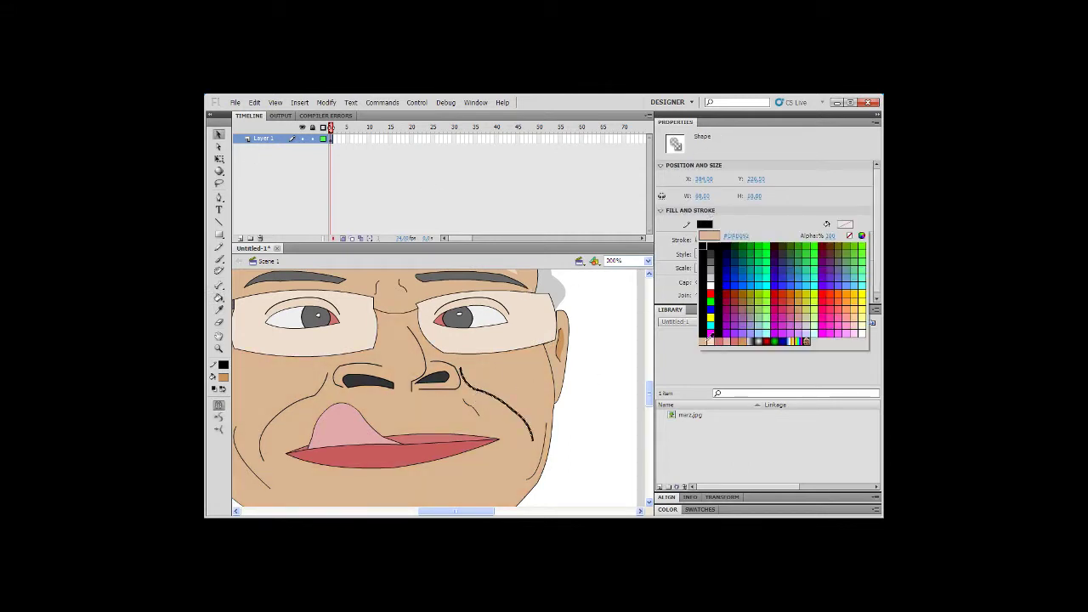
{"action": "left_click", "coordinate": [560, 344]}
{"action": "left_click", "coordinate": [600, 339]}
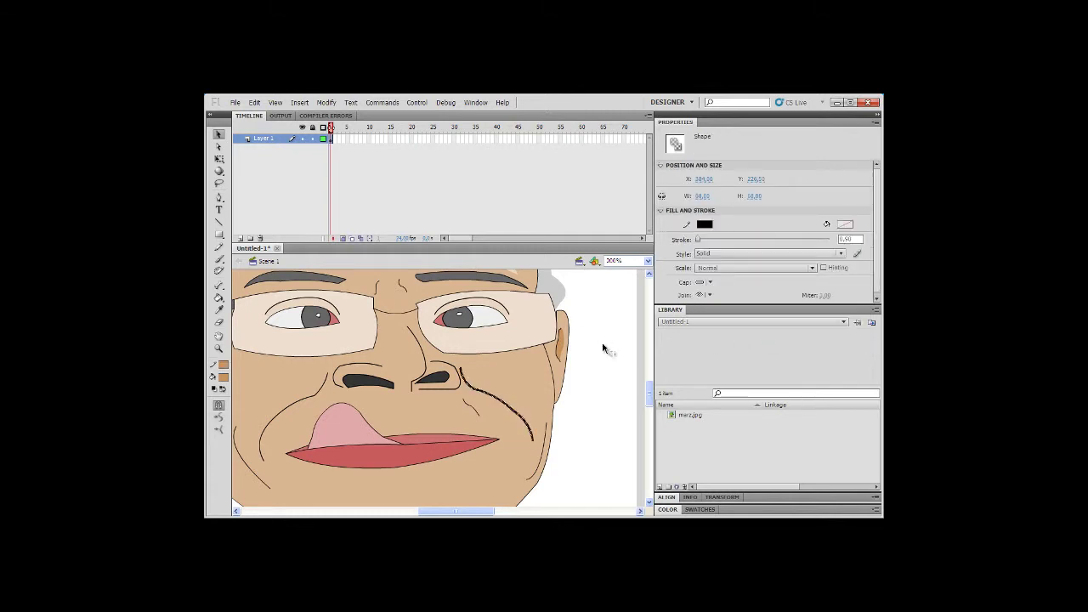
Step: Delete the outline around the grey hair on the left side of the head
{"action": "scroll", "coordinate": [603, 384], "scroll_direction": "down", "scroll_amount": 2}
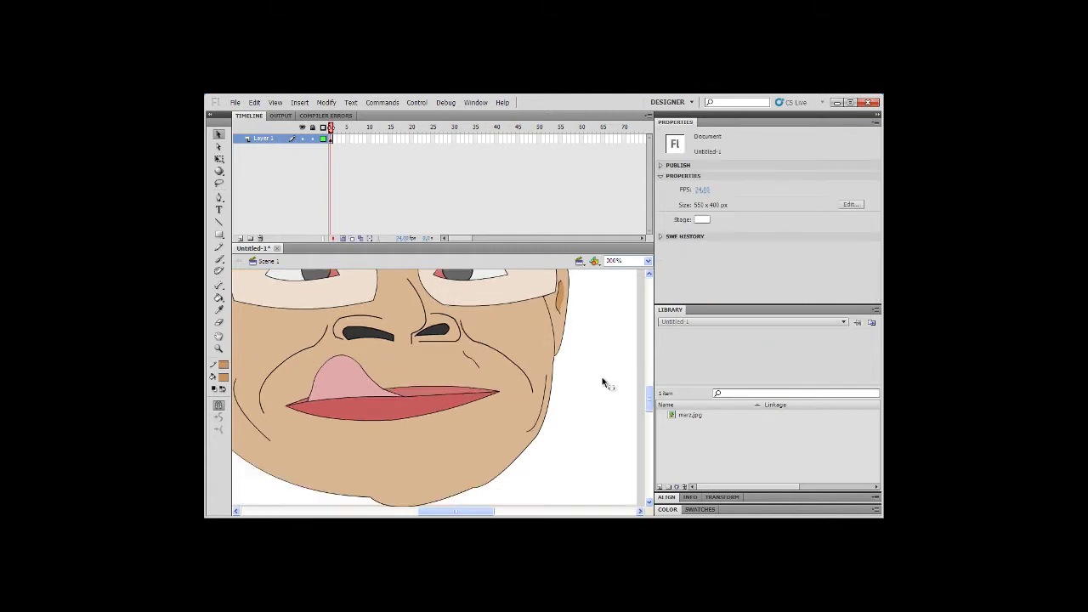
{"action": "scroll", "coordinate": [602, 383], "scroll_direction": "up", "scroll_amount": 5}
{"action": "left_click_drag", "start_coordinate": [465, 512], "coordinate": [440, 512]}
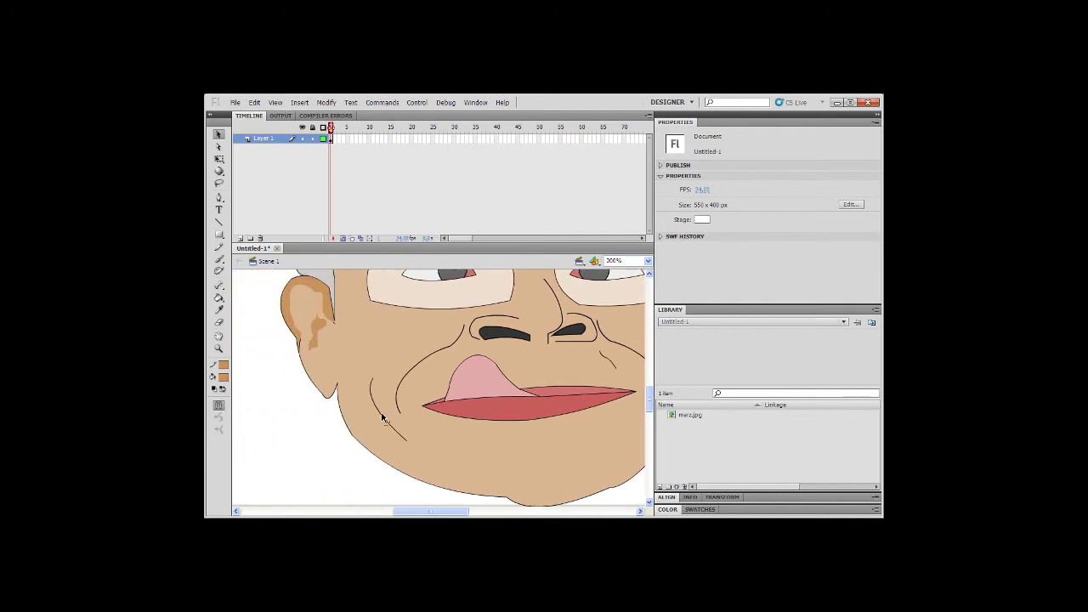
{"action": "scroll", "coordinate": [373, 413], "scroll_direction": "up", "scroll_amount": 3}
{"action": "left_click", "coordinate": [307, 315]}
{"action": "key", "text": "Delete"}
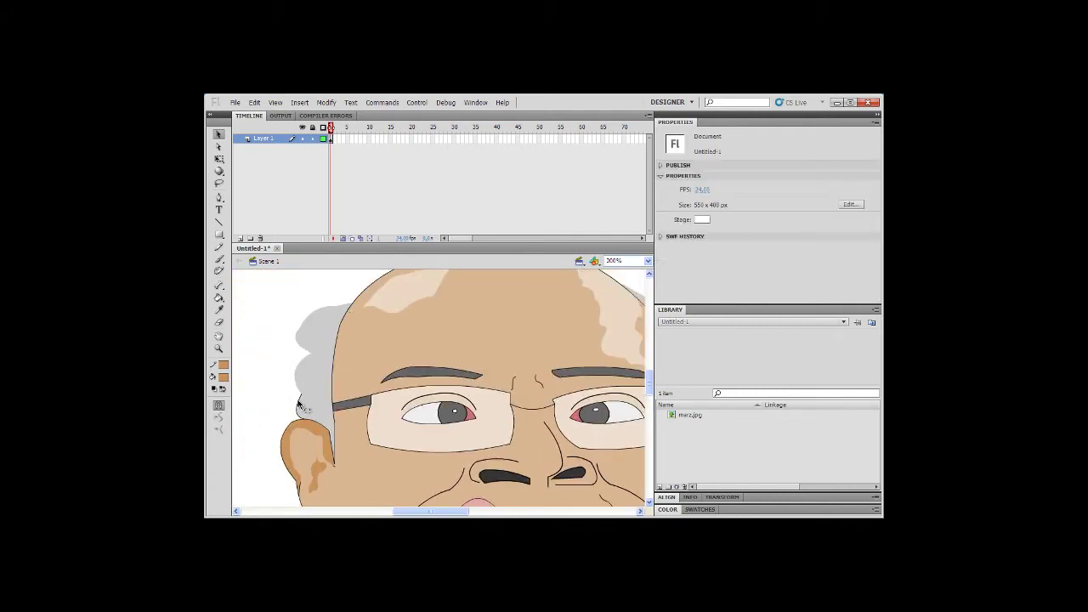
Step: Sample the glasses' lens colour with the Eyedropper, lighten it and refill both lenses
{"action": "left_click_drag", "start_coordinate": [432, 512], "coordinate": [453, 511]}
{"action": "scroll", "coordinate": [561, 379], "scroll_direction": "up", "scroll_amount": 2}
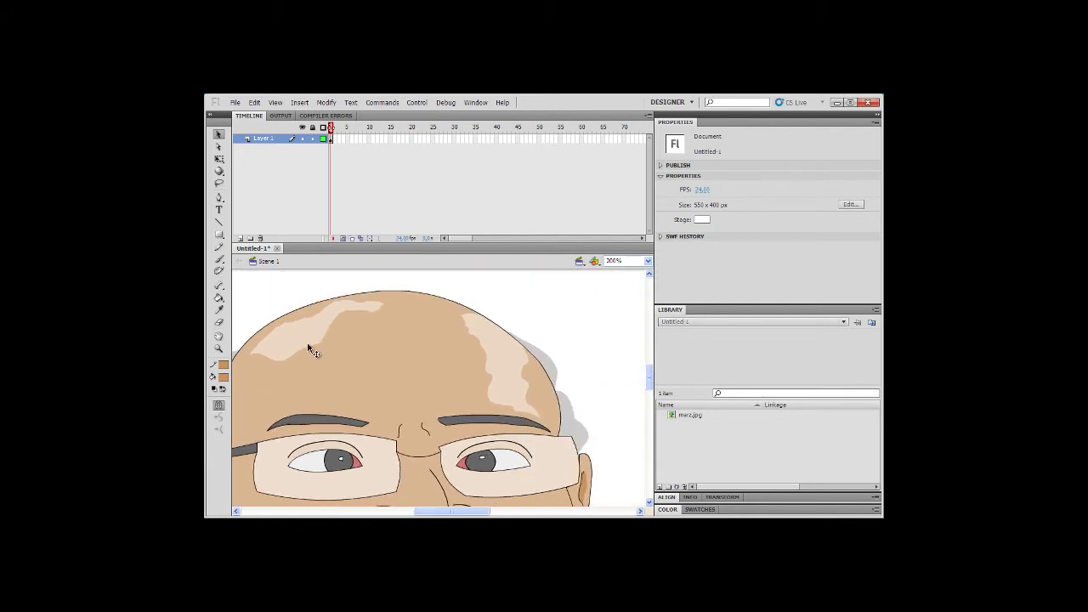
{"action": "left_click", "coordinate": [219, 310]}
{"action": "left_click", "coordinate": [269, 471]}
{"action": "left_click", "coordinate": [223, 377]}
{"action": "left_click", "coordinate": [385, 257]}
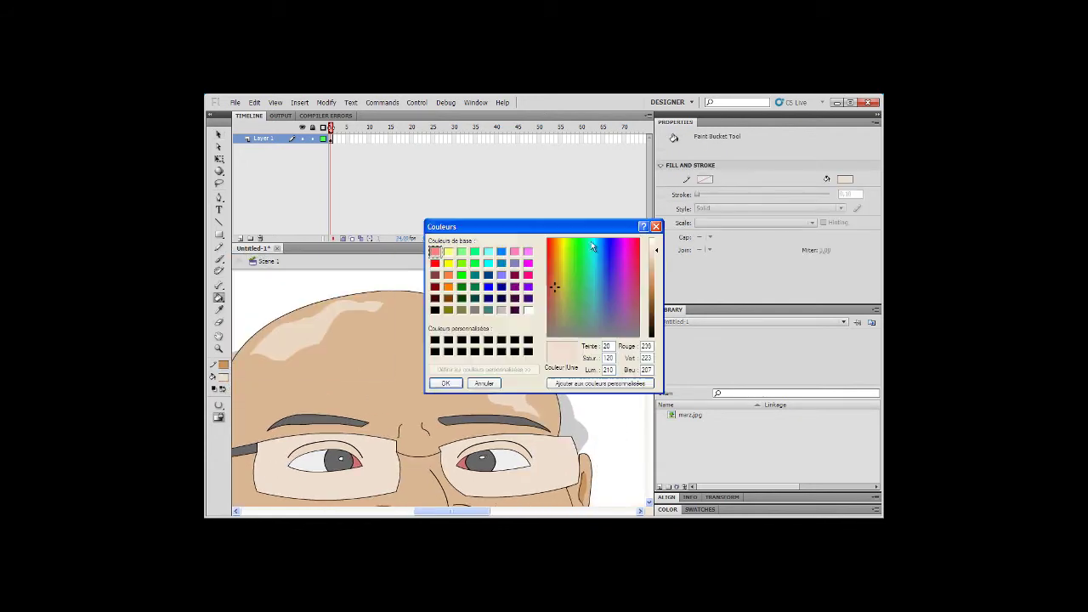
{"action": "left_click_drag", "start_coordinate": [657, 252], "coordinate": [657, 244]}
{"action": "left_click", "coordinate": [445, 382]}
{"action": "left_click", "coordinate": [357, 490]}
{"action": "left_click", "coordinate": [474, 459]}
{"action": "scroll", "coordinate": [602, 345], "scroll_direction": "down", "scroll_amount": 4}
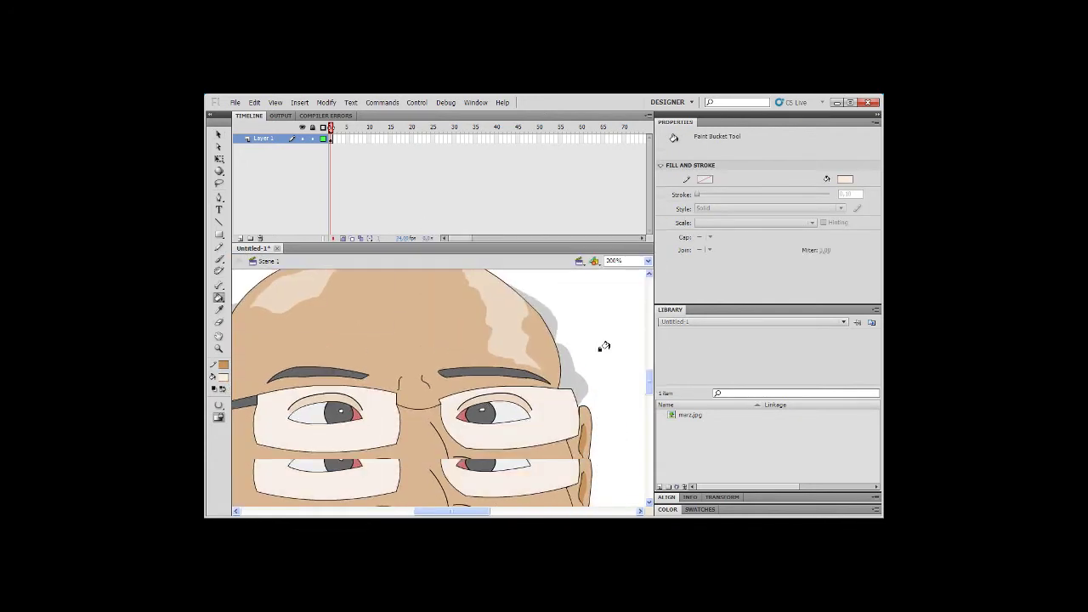
{"action": "scroll", "coordinate": [602, 345], "scroll_direction": "up", "scroll_amount": 2}
{"action": "left_click", "coordinate": [647, 261]}
{"action": "left_click", "coordinate": [629, 306]}
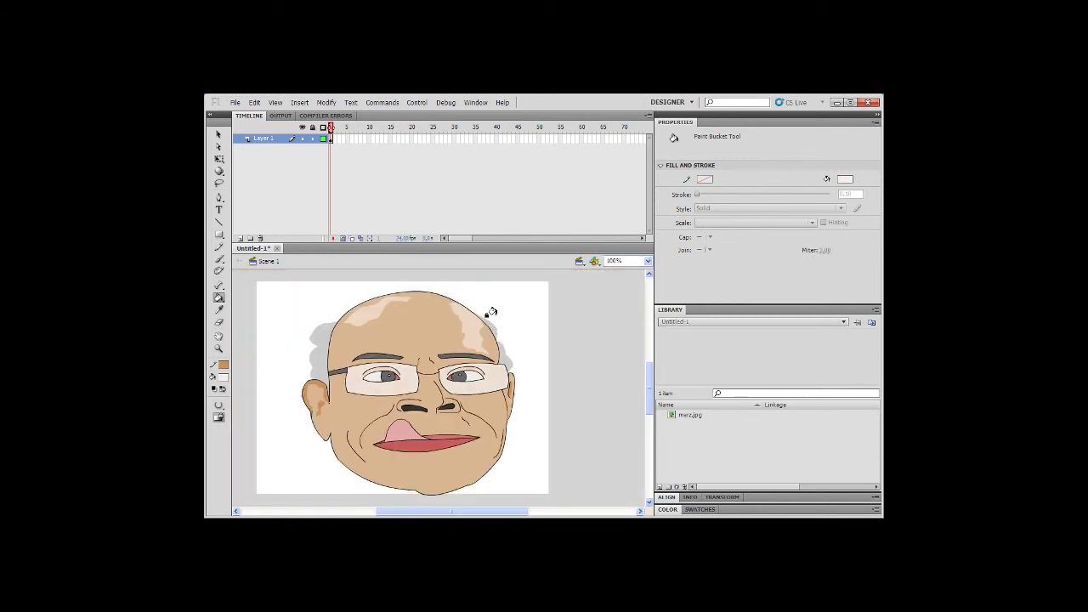
Step: Delete the outline segments on both sides of the left eye's iris
{"action": "left_click", "coordinate": [648, 261]}
{"action": "left_click", "coordinate": [627, 316]}
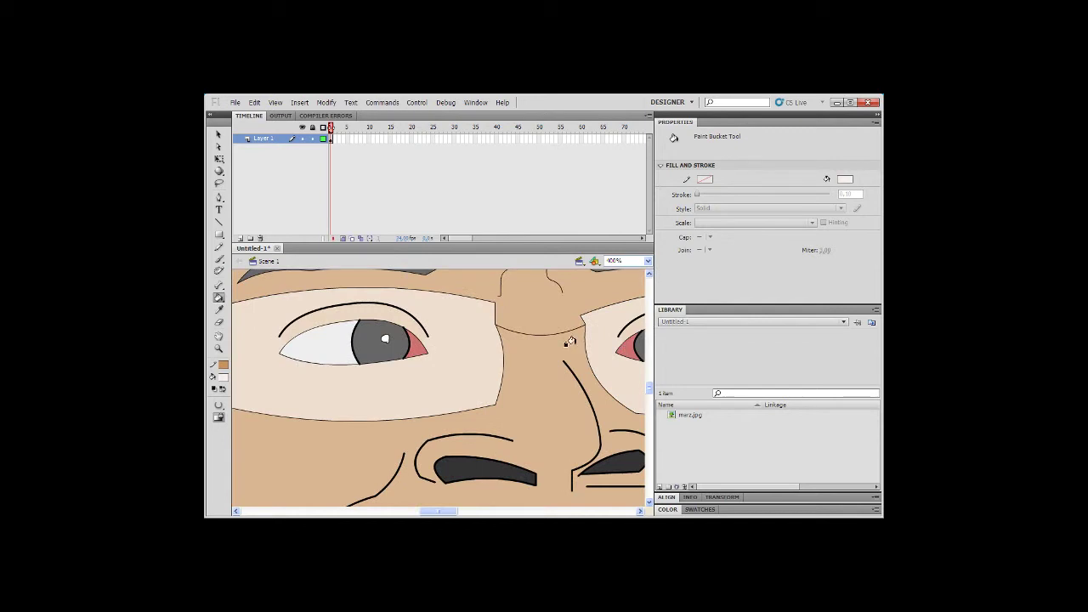
{"action": "left_click", "coordinate": [219, 134]}
{"action": "left_click", "coordinate": [352, 356]}
{"action": "left_click", "coordinate": [358, 361]}
{"action": "key", "text": "Delete"}
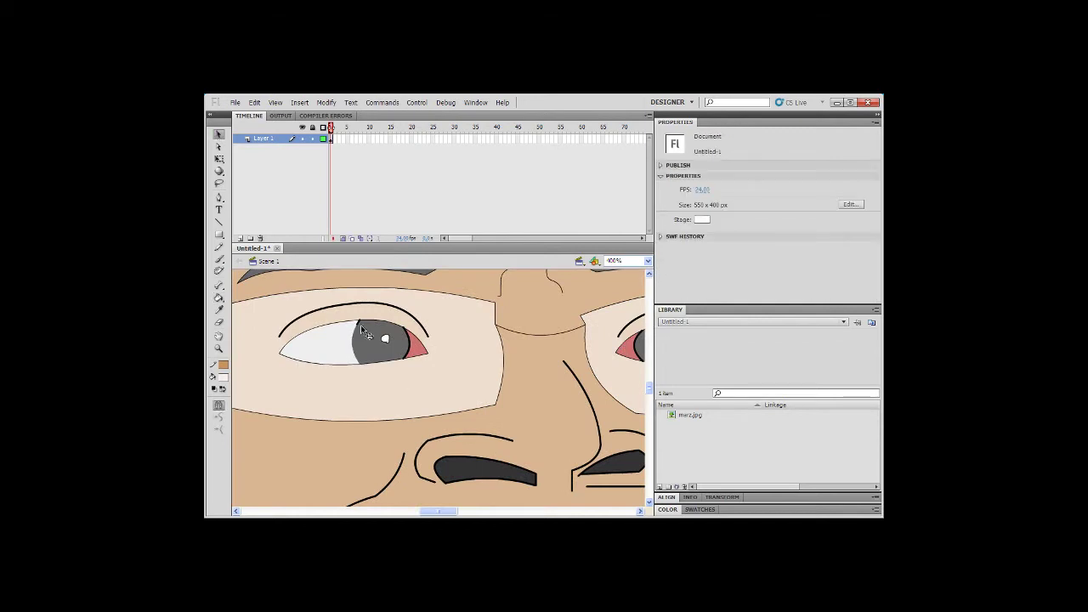
{"action": "left_click", "coordinate": [359, 324]}
{"action": "key", "text": "Delete"}
{"action": "left_click", "coordinate": [409, 347]}
{"action": "key", "text": "Delete"}
Step: Delete the outline segments on both sides of the right eye's iris
{"action": "left_click_drag", "start_coordinate": [430, 511], "coordinate": [443, 511]}
{"action": "left_click", "coordinate": [544, 350]}
{"action": "key", "text": "ctrl+shift+a"}
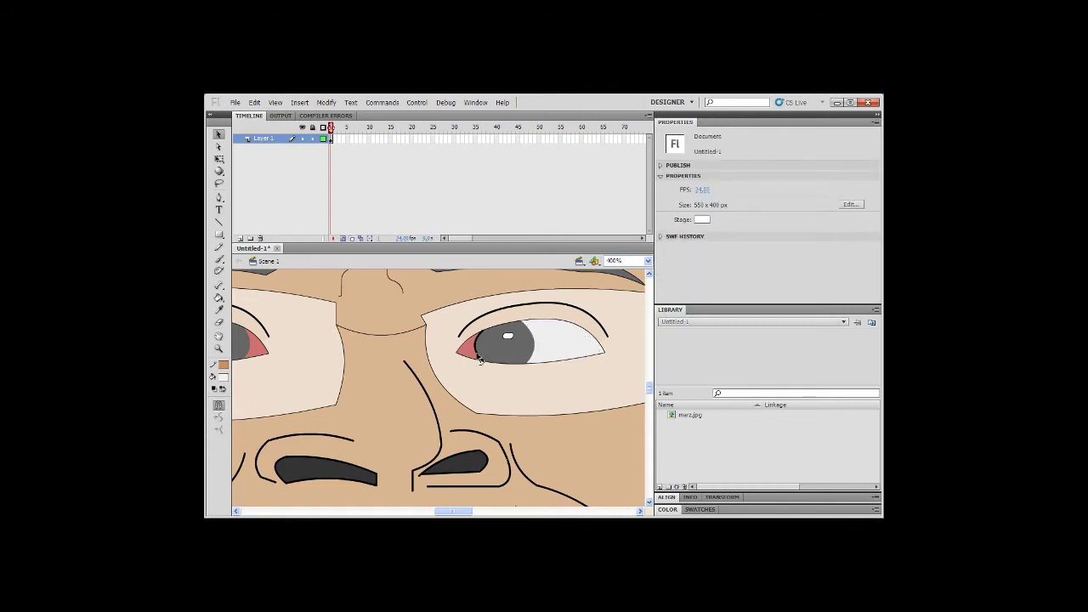
{"action": "left_click", "coordinate": [480, 358]}
{"action": "key", "text": "ctrl+shift+a"}
{"action": "mouse_move", "coordinate": [448, 511]}
{"action": "left_mouse_down"}
{"action": "mouse_move", "coordinate": [472, 511]}
{"action": "mouse_move", "coordinate": [459, 511]}
{"action": "left_mouse_up"}
{"action": "scroll", "coordinate": [434, 435], "scroll_direction": "down", "scroll_amount": 1}
{"action": "scroll", "coordinate": [434, 435], "scroll_direction": "up", "scroll_amount": 2}
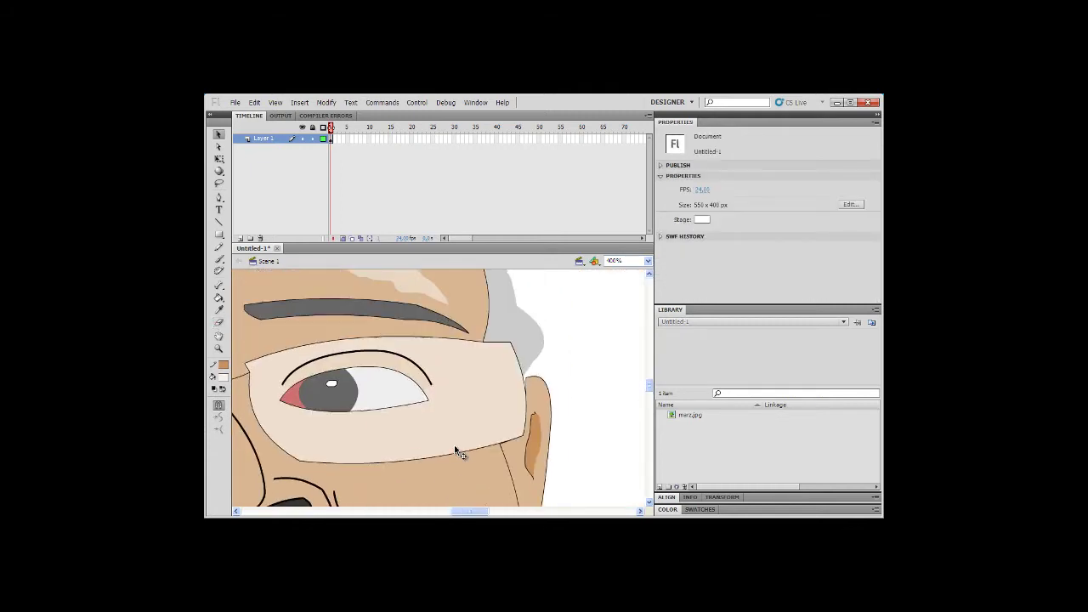
Step: Sample the red of the inner eye corners with the Eyedropper, darken it and refill the corners of both eyes
{"action": "left_click", "coordinate": [218, 297]}
{"action": "scroll", "coordinate": [308, 374], "scroll_direction": "right", "scroll_amount": 3}
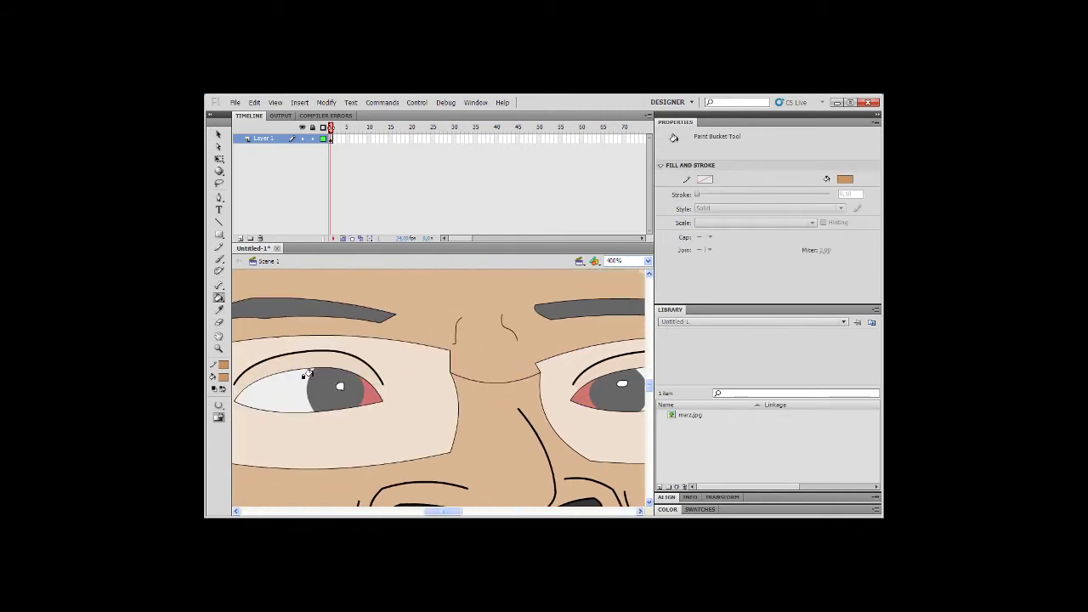
{"action": "left_click", "coordinate": [218, 309]}
{"action": "left_click", "coordinate": [374, 393]}
{"action": "left_click", "coordinate": [224, 376]}
{"action": "left_click", "coordinate": [390, 264]}
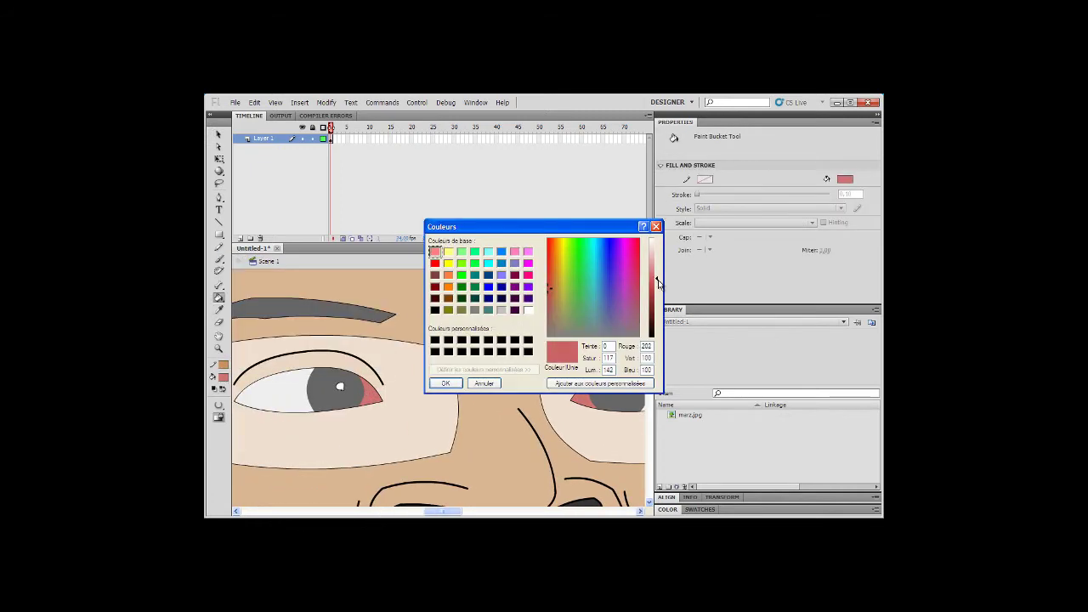
{"action": "left_click_drag", "start_coordinate": [658, 282], "coordinate": [658, 303]}
{"action": "left_click", "coordinate": [445, 383]}
{"action": "left_click", "coordinate": [370, 393]}
{"action": "left_click", "coordinate": [580, 395]}
Step: Darken the red fill colour further and apply it to both inner eye corners
{"action": "left_click", "coordinate": [223, 377]}
{"action": "left_click", "coordinate": [390, 264]}
{"action": "left_click", "coordinate": [446, 383]}
{"action": "left_click", "coordinate": [370, 393]}
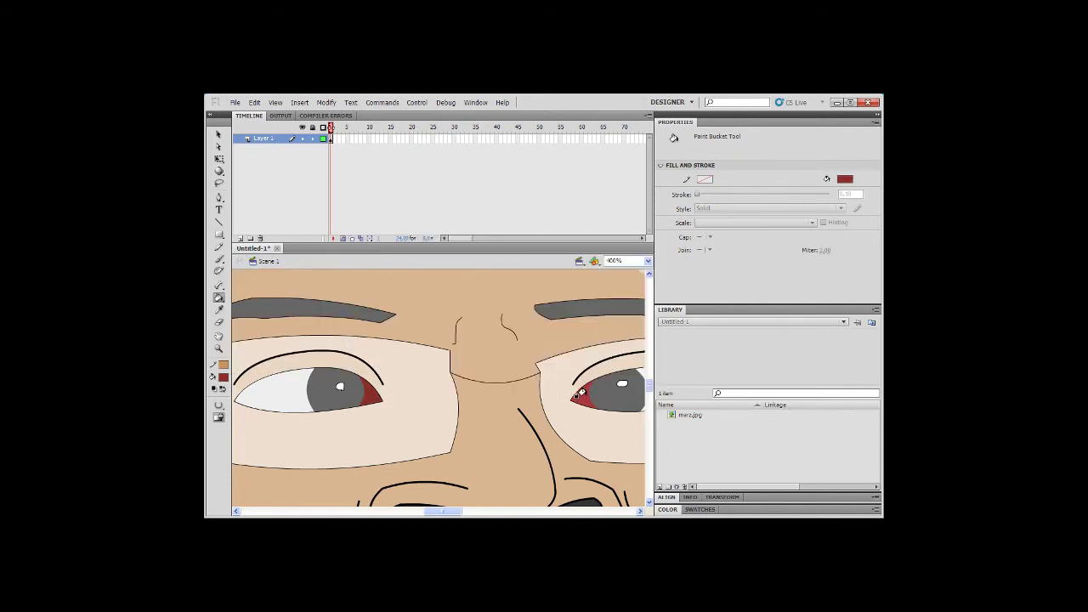
{"action": "left_click", "coordinate": [581, 394]}
Step: Sample the forehead's skin colour, lighten it slightly and refill the highlight shapes on both sides of the bald head
{"action": "left_click", "coordinate": [648, 260]}
{"action": "left_click", "coordinate": [624, 287]}
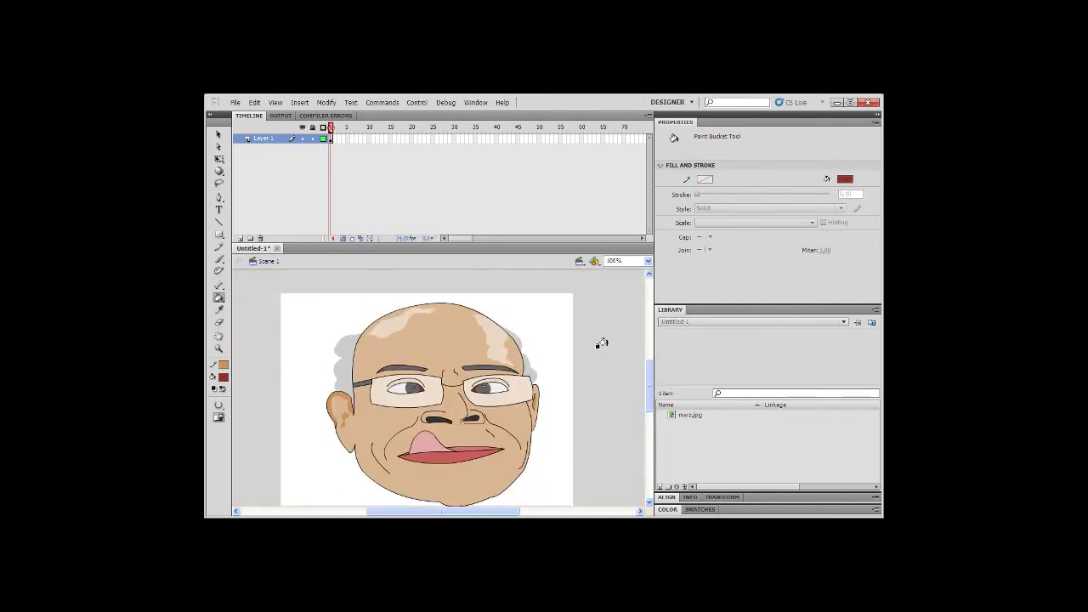
{"action": "left_click", "coordinate": [218, 310]}
{"action": "left_click", "coordinate": [436, 342]}
{"action": "left_click", "coordinate": [223, 377]}
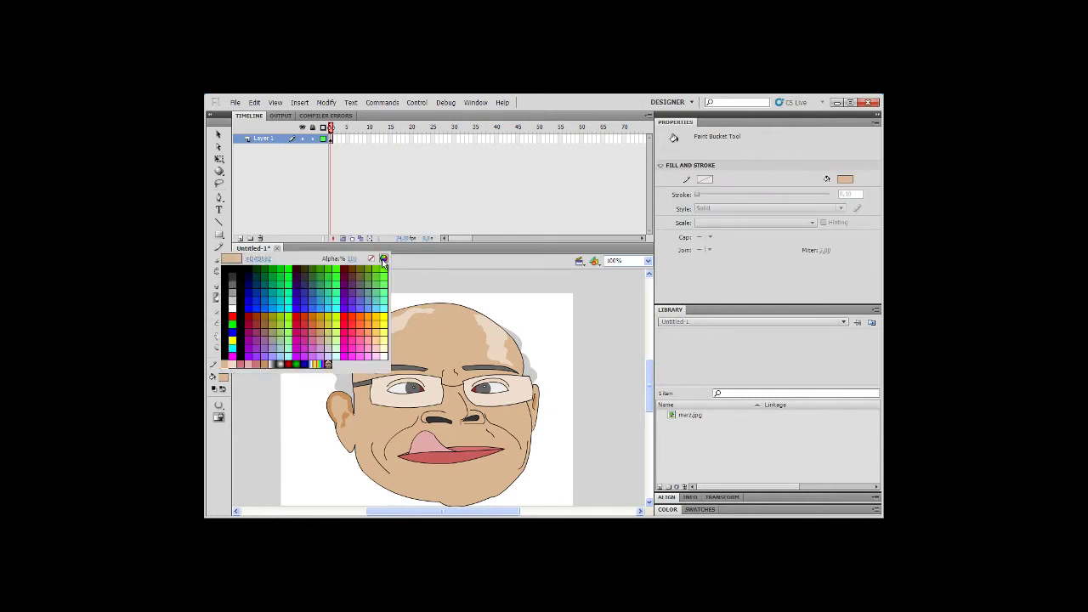
{"action": "left_click", "coordinate": [384, 260]}
{"action": "left_click", "coordinate": [445, 383]}
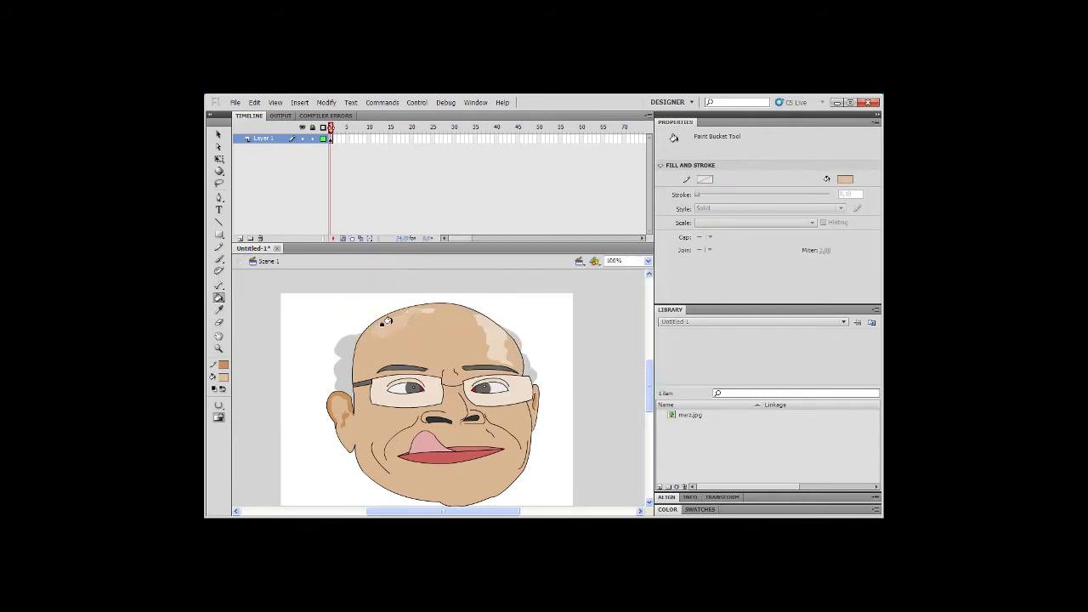
{"action": "left_click", "coordinate": [494, 338]}
Step: Try to delete the outline segments around the tongue
{"action": "left_click", "coordinate": [648, 260]}
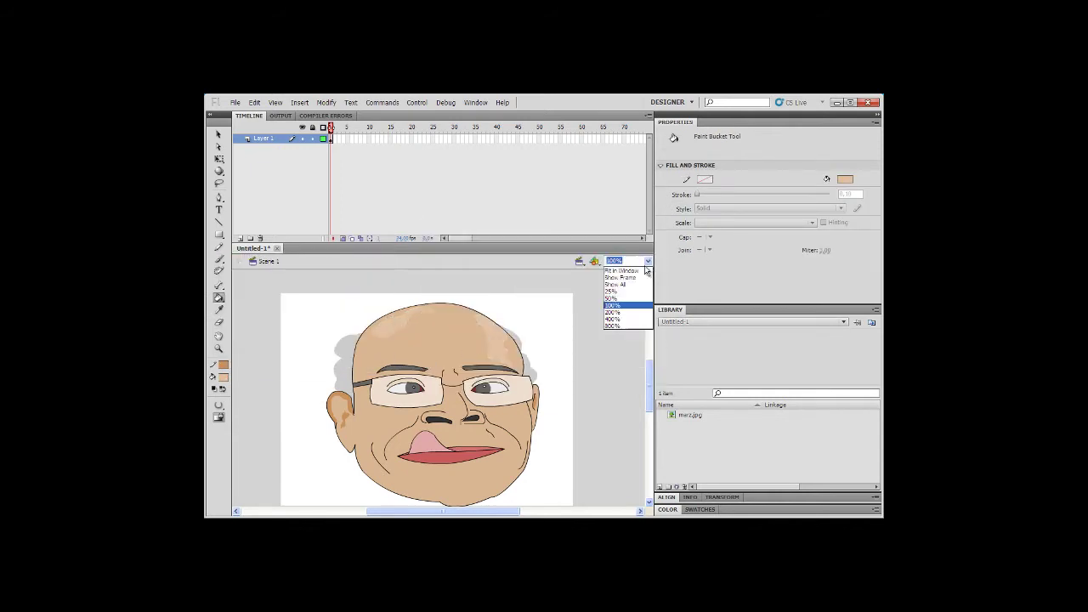
{"action": "left_click", "coordinate": [621, 311]}
{"action": "key", "text": "v"}
{"action": "left_click", "coordinate": [397, 468]}
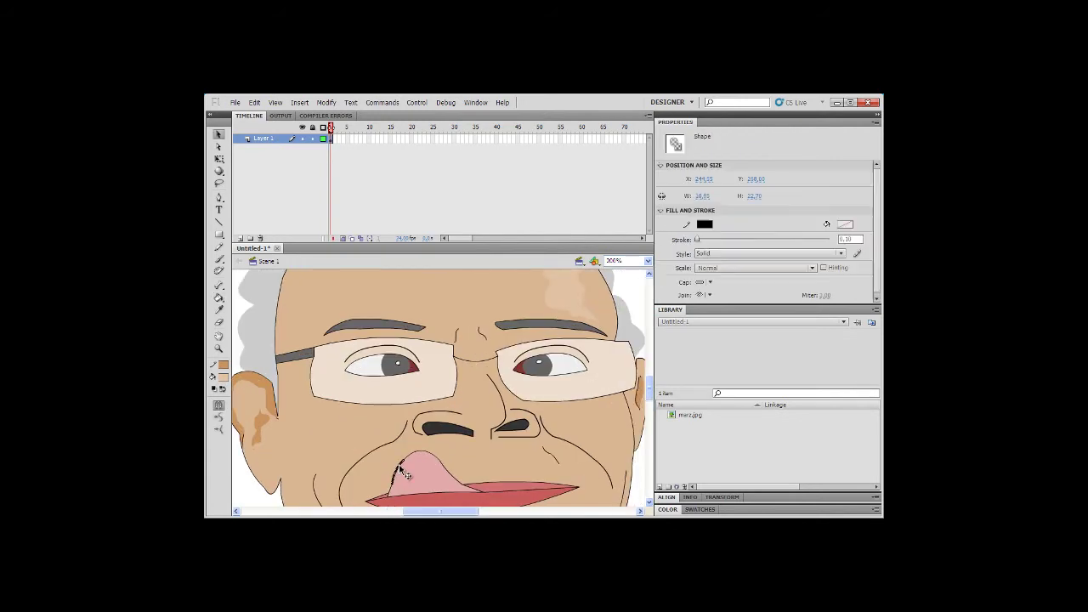
{"action": "key", "text": "Delete"}
{"action": "left_click", "coordinate": [418, 453]}
{"action": "key", "text": "Delete"}
{"action": "left_click", "coordinate": [451, 475]}
{"action": "key", "text": "Delete"}
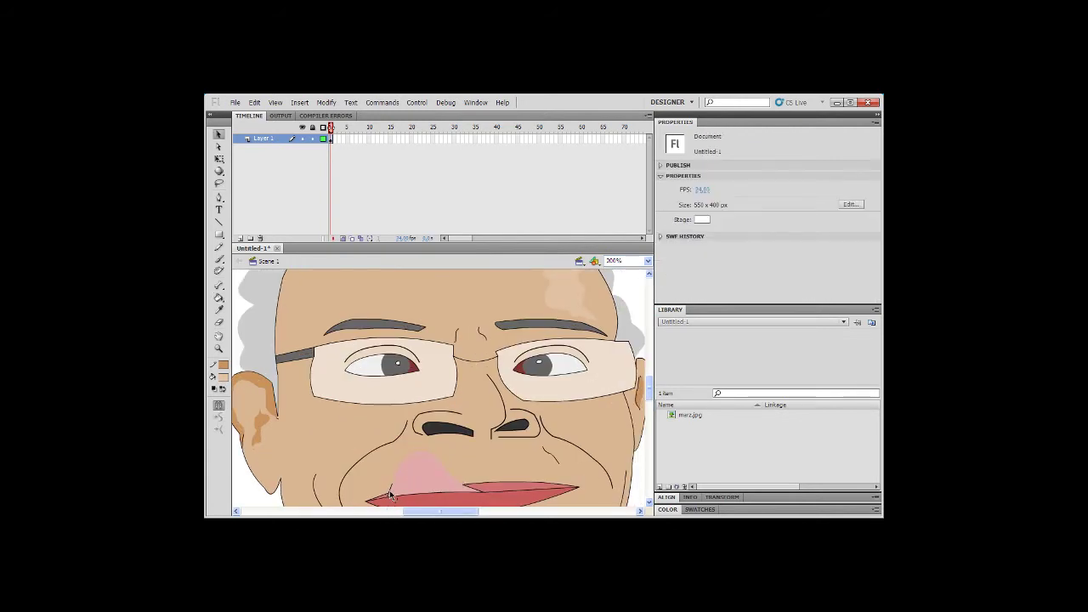
{"action": "left_click", "coordinate": [391, 490]}
{"action": "key", "text": "Delete"}
Step: Delete the outer outlines of the upper and lower lips, keeping the tongue's outline
{"action": "left_click", "coordinate": [647, 260]}
{"action": "left_click", "coordinate": [633, 303]}
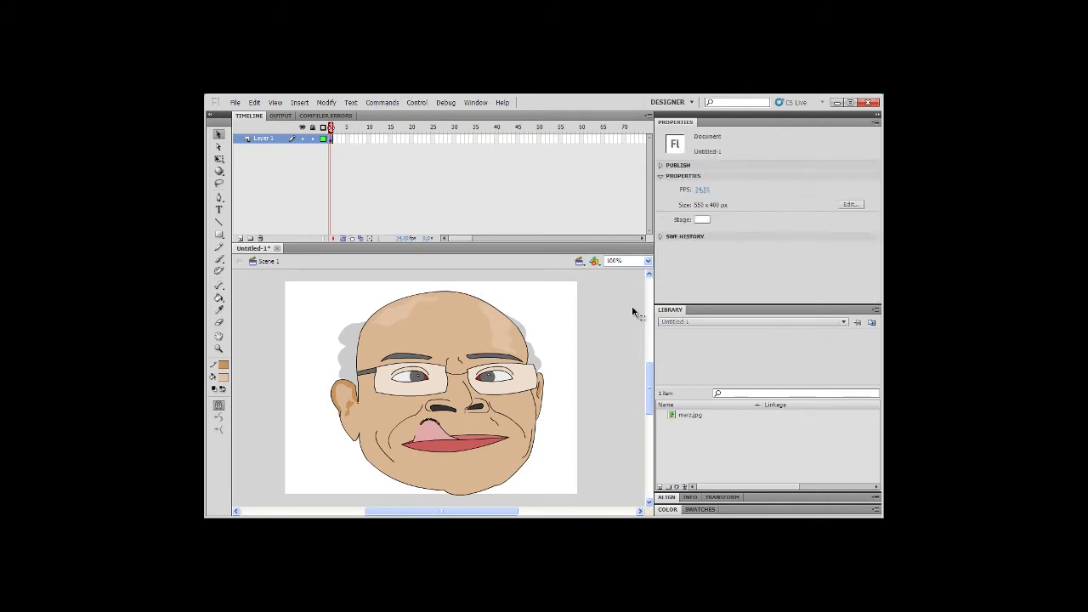
{"action": "left_click", "coordinate": [484, 448]}
{"action": "key", "text": "Delete"}
{"action": "left_click", "coordinate": [436, 451]}
{"action": "key", "text": "Delete"}
{"action": "left_click", "coordinate": [490, 434]}
{"action": "left_click", "coordinate": [507, 439]}
{"action": "left_click", "coordinate": [451, 434]}
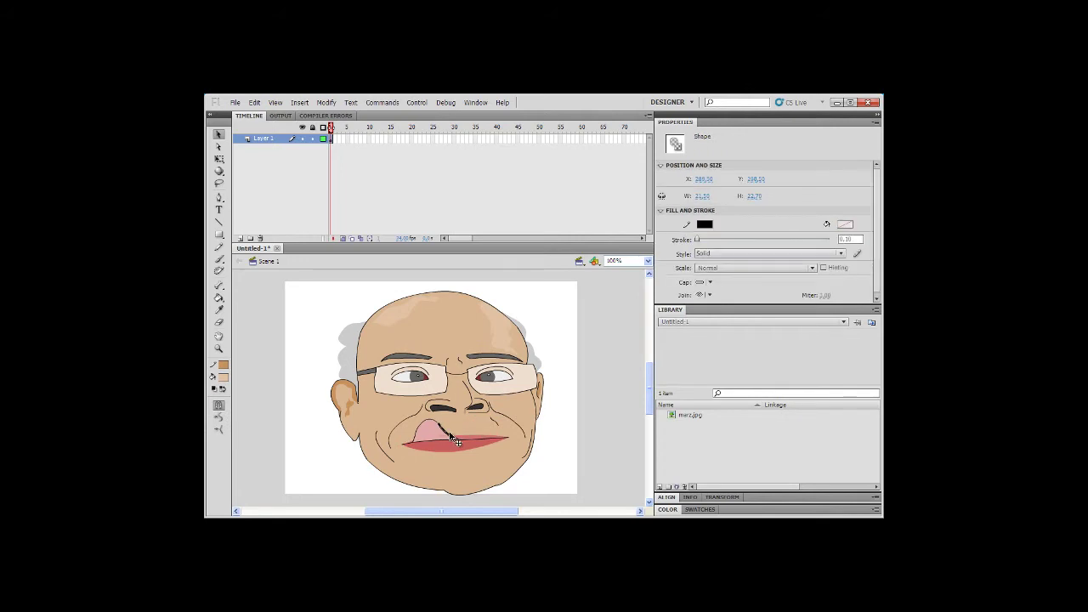
{"action": "left_click", "coordinate": [544, 416]}
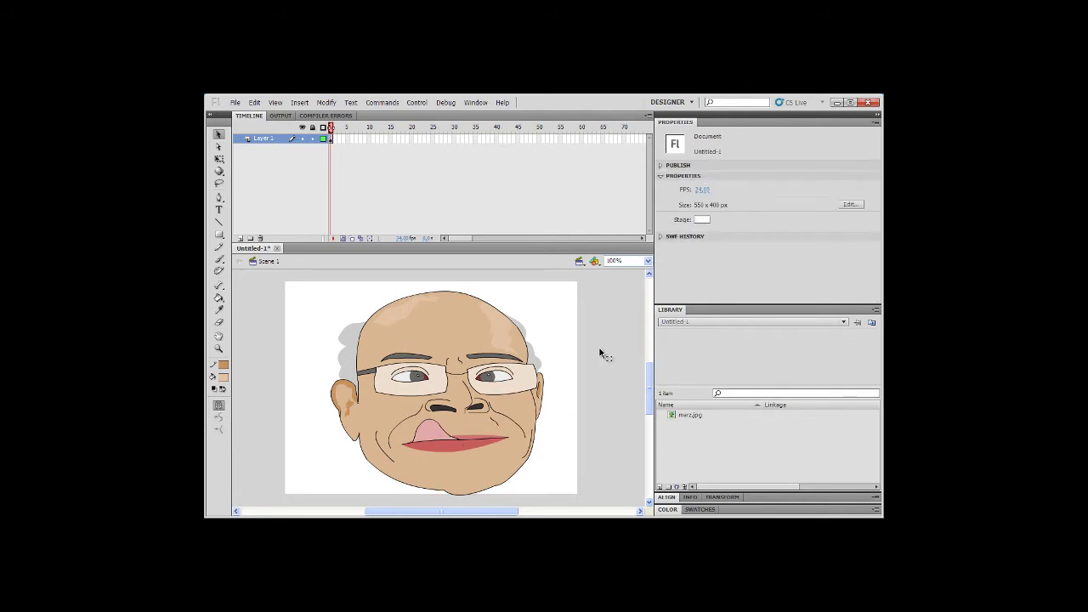
Step: Delete the outline segments around the top and sides of the bald head
{"action": "left_click", "coordinate": [363, 330]}
{"action": "key", "text": "Delete"}
{"action": "left_click", "coordinate": [386, 307]}
{"action": "key", "text": "Delete"}
{"action": "left_click", "coordinate": [508, 313]}
{"action": "left_click", "coordinate": [530, 352]}
Step: Delete the outline segments along the right cheek, the chin and the left side of the jaw
{"action": "left_click", "coordinate": [508, 484]}
{"action": "key", "text": "Delete"}
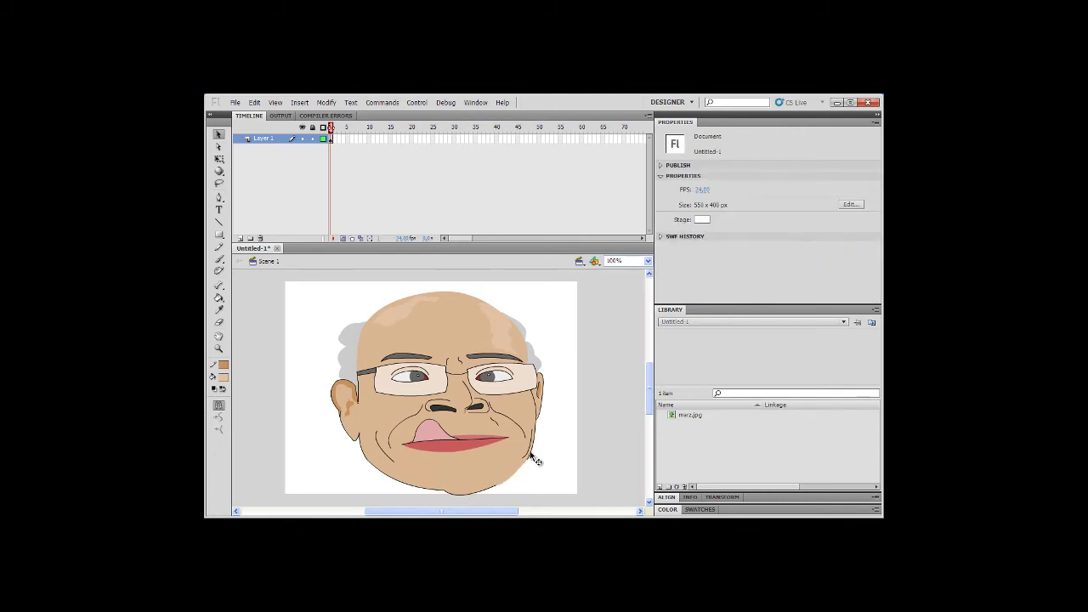
{"action": "left_click", "coordinate": [532, 451]}
{"action": "key", "text": "Delete"}
{"action": "left_click", "coordinate": [463, 494]}
{"action": "key", "text": "Delete"}
{"action": "left_click", "coordinate": [432, 495]}
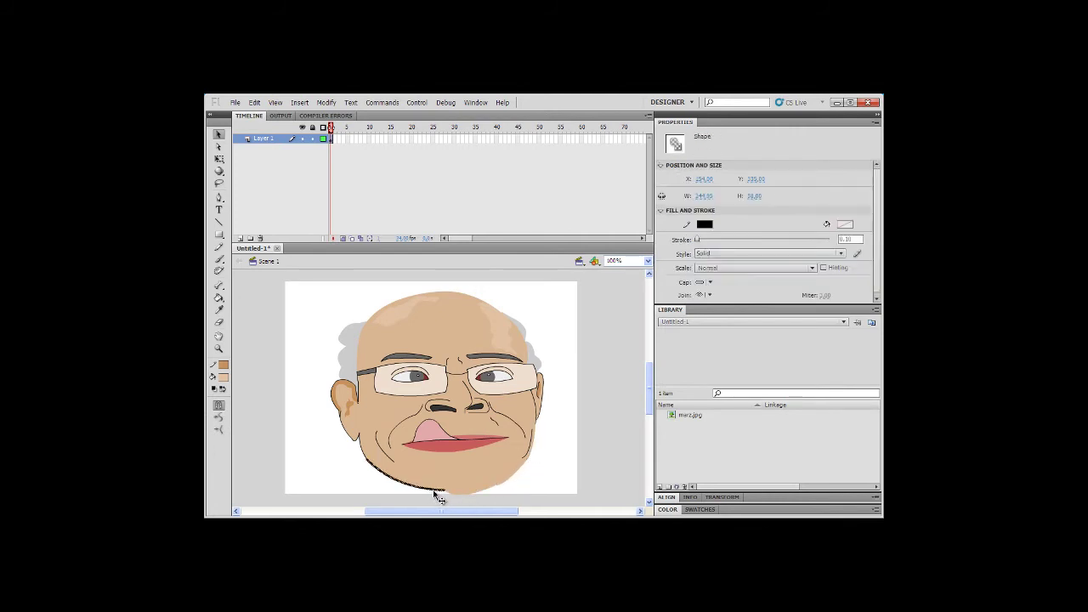
{"action": "key", "text": "Delete"}
{"action": "left_click", "coordinate": [366, 466]}
{"action": "key", "text": "Delete"}
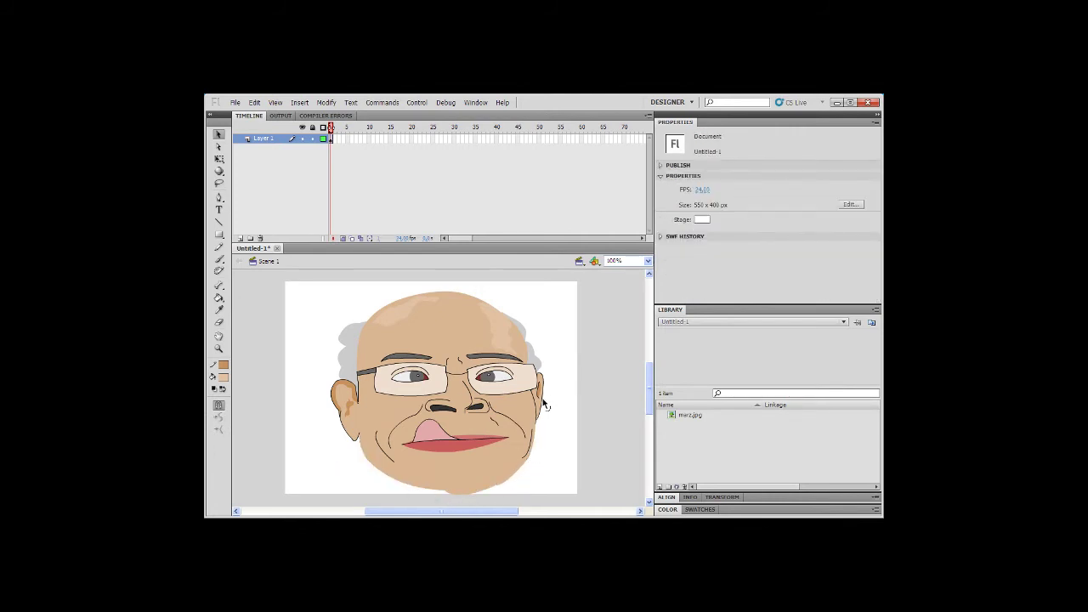
Step: Delete the outer outline of the right ear and the outline along the left ear's lobe
{"action": "left_click", "coordinate": [547, 405]}
{"action": "key", "text": "Delete"}
{"action": "left_click", "coordinate": [356, 440]}
{"action": "key", "text": "Delete"}
{"action": "left_click", "coordinate": [353, 466]}
{"action": "key", "text": "Delete"}
Step: Delete the outer outline of the left ear and the outlines around its inner shadow
{"action": "left_click", "coordinate": [333, 402]}
{"action": "key", "text": "Delete"}
{"action": "left_click", "coordinate": [337, 411]}
{"action": "key", "text": "Delete"}
{"action": "left_click", "coordinate": [343, 420]}
{"action": "key", "text": "Delete"}
{"action": "left_click", "coordinate": [353, 392]}
{"action": "key", "text": "Delete"}
{"action": "left_click", "coordinate": [339, 381]}
{"action": "key", "text": "Delete"}
Step: Delete the remaining outline segments between the left ear and the face, below the glasses' arm
{"action": "left_click", "coordinate": [365, 410]}
{"action": "key", "text": "Delete"}
{"action": "left_click", "coordinate": [366, 406]}
{"action": "key", "text": "Delete"}
{"action": "left_click", "coordinate": [362, 394]}
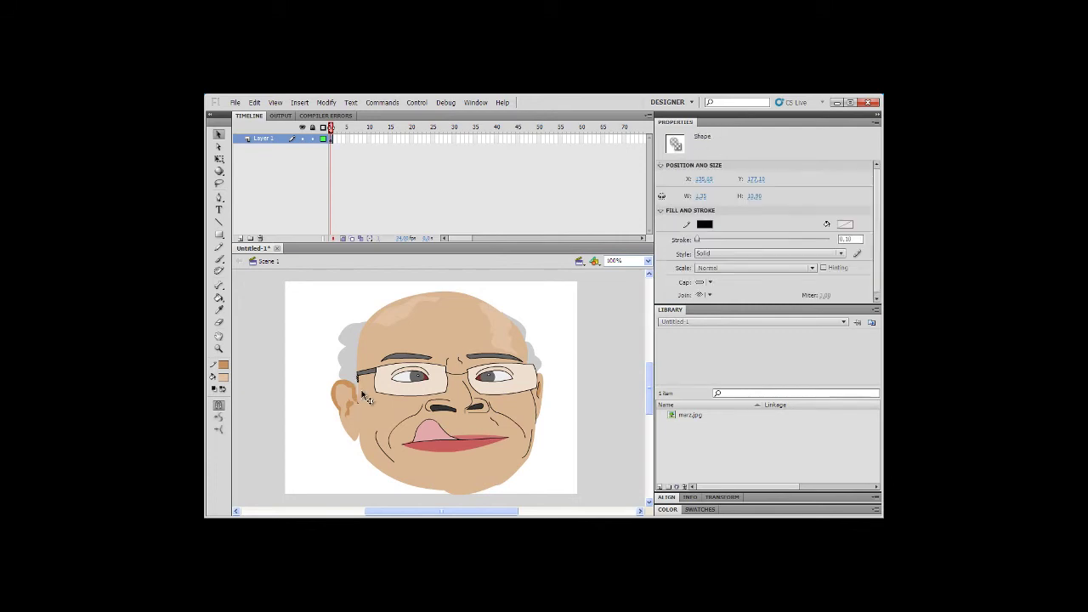
{"action": "key", "text": "Delete"}
{"action": "left_click", "coordinate": [366, 409]}
{"action": "key", "text": "Delete"}
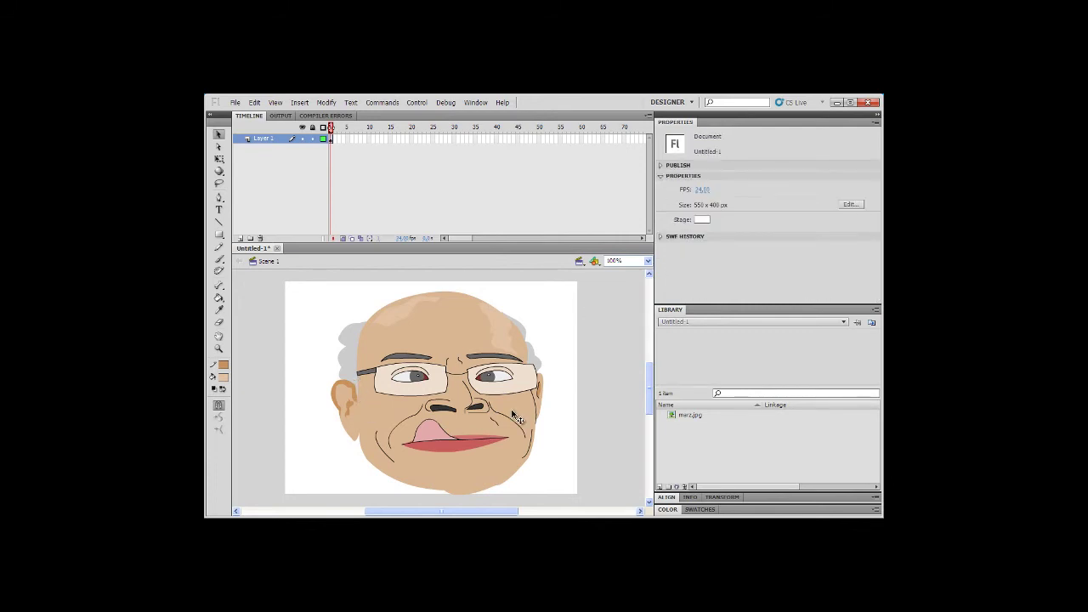
Step: Draw three small closed highlight shapes in black with the Pencil tool in the grey hair on each side of the head
{"action": "left_click", "coordinate": [648, 260]}
{"action": "left_click", "coordinate": [613, 307]}
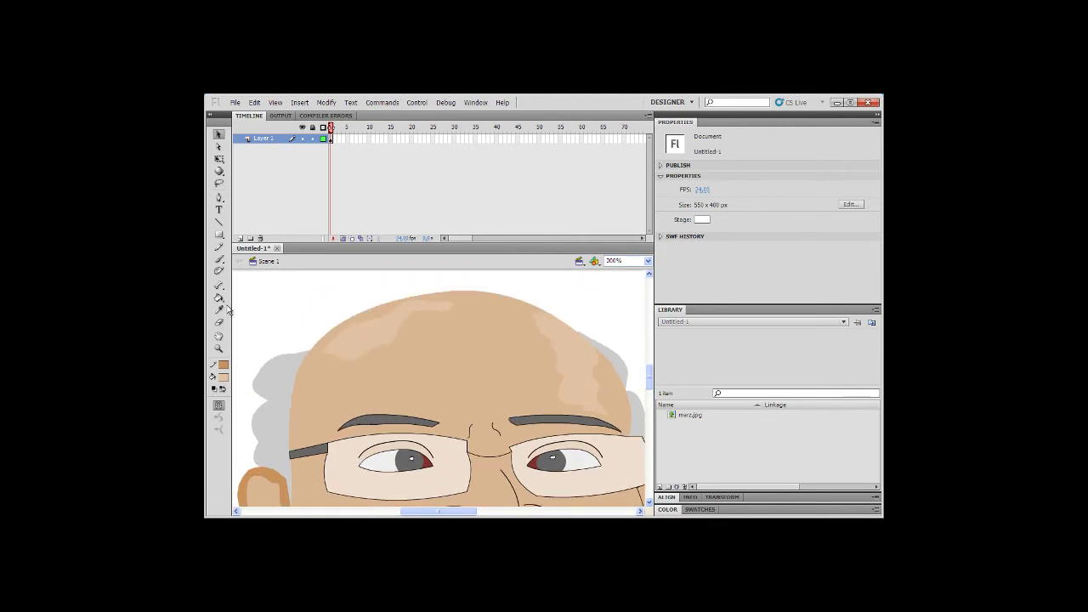
{"action": "left_click", "coordinate": [219, 246]}
{"action": "left_click", "coordinate": [223, 364]}
{"action": "left_click", "coordinate": [263, 400]}
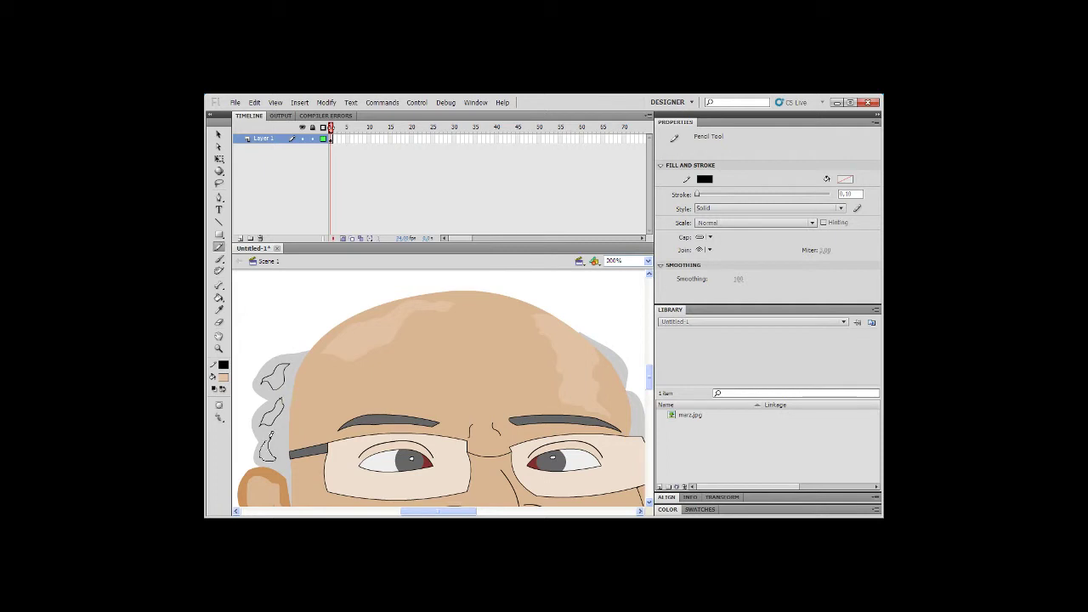
{"action": "left_click_drag", "start_coordinate": [413, 511], "coordinate": [443, 513]}
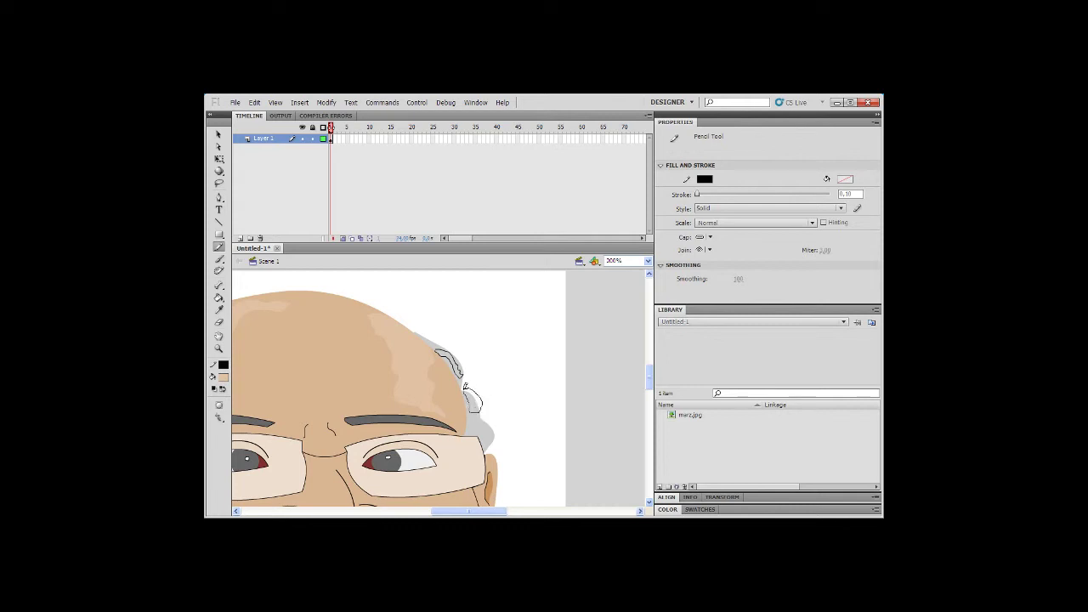
{"action": "left_click_drag", "start_coordinate": [497, 437], "coordinate": [491, 446]}
Step: Sample the hair's grey with the Eyedropper, lighten it and fill the highlight shapes on both sides of the head
{"action": "left_click_drag", "start_coordinate": [489, 511], "coordinate": [450, 513]}
{"action": "left_click", "coordinate": [219, 311]}
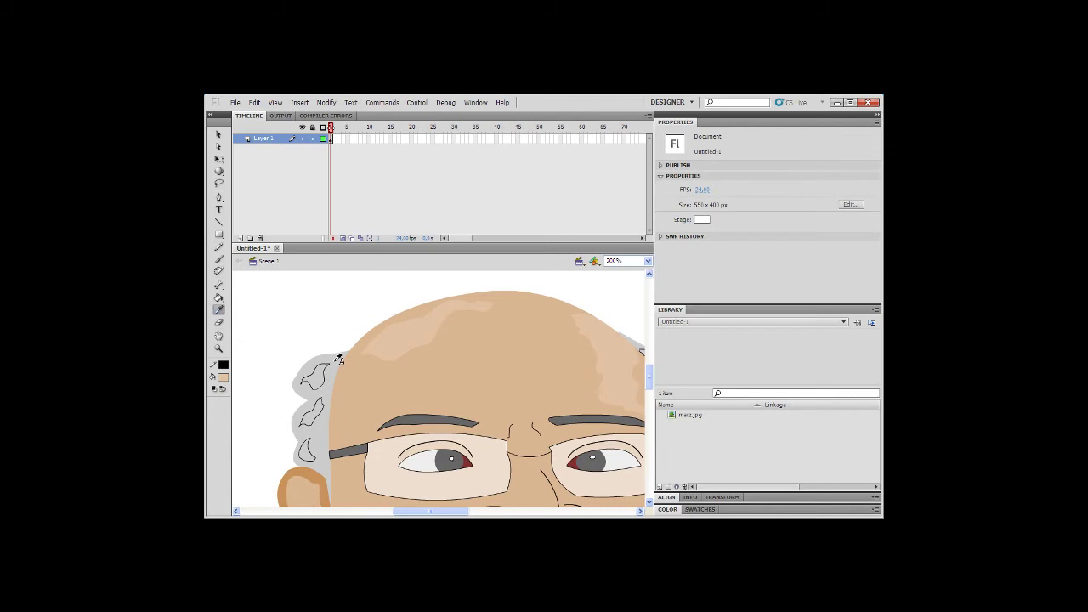
{"action": "left_click", "coordinate": [338, 357]}
{"action": "left_click", "coordinate": [223, 376]}
{"action": "left_click", "coordinate": [387, 255]}
{"action": "left_click_drag", "start_coordinate": [659, 265], "coordinate": [658, 253]}
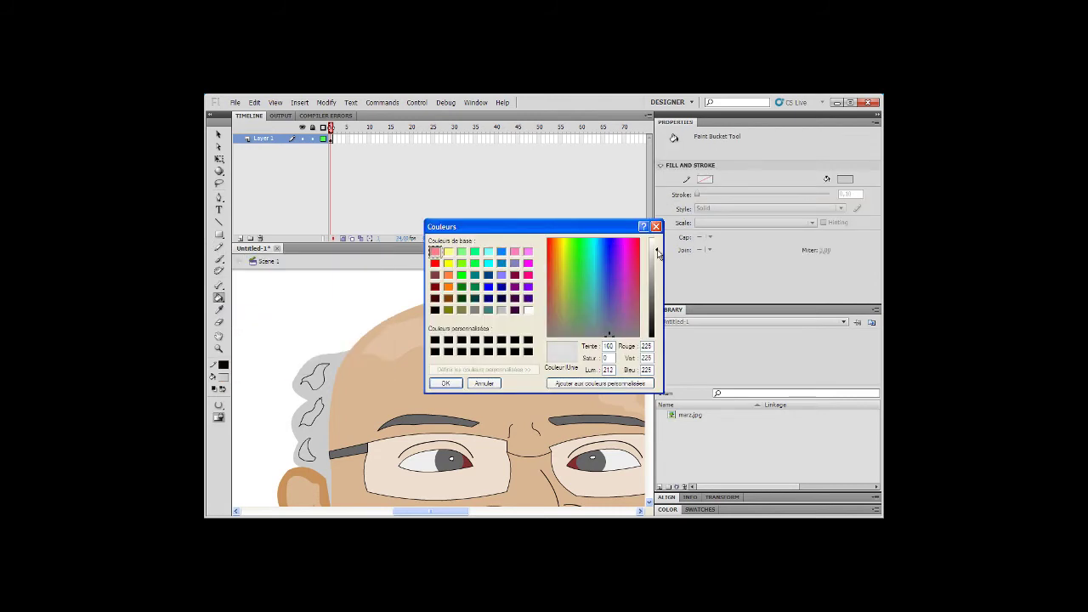
{"action": "left_click", "coordinate": [445, 383]}
{"action": "scroll", "coordinate": [407, 493], "scroll_direction": "right", "scroll_amount": 5}
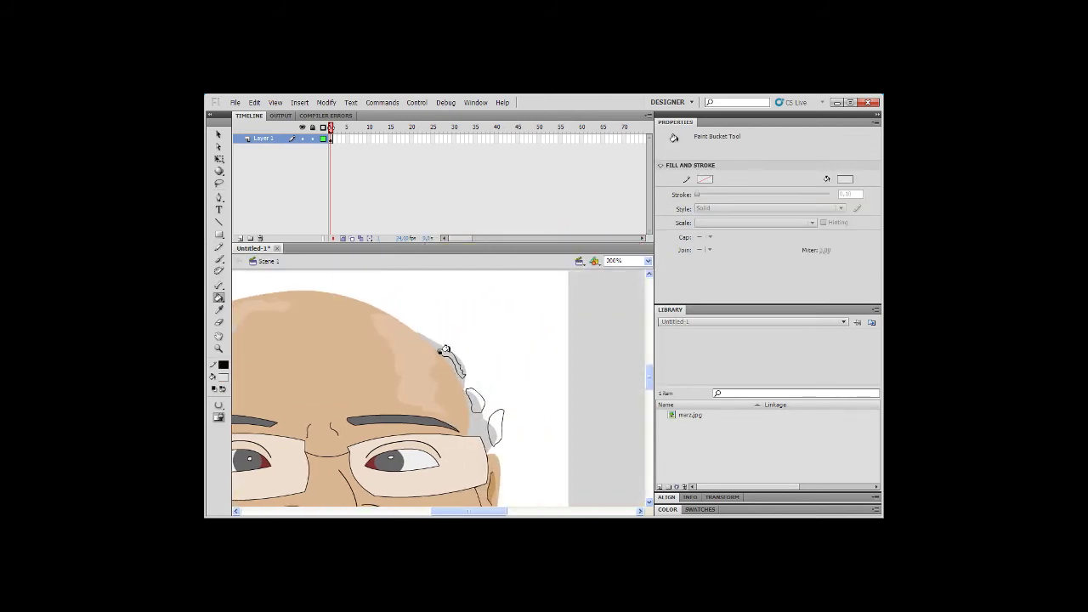
Step: Delete the black outlines around the highlight shapes in the hair on the right side of the head
{"action": "key", "text": "v"}
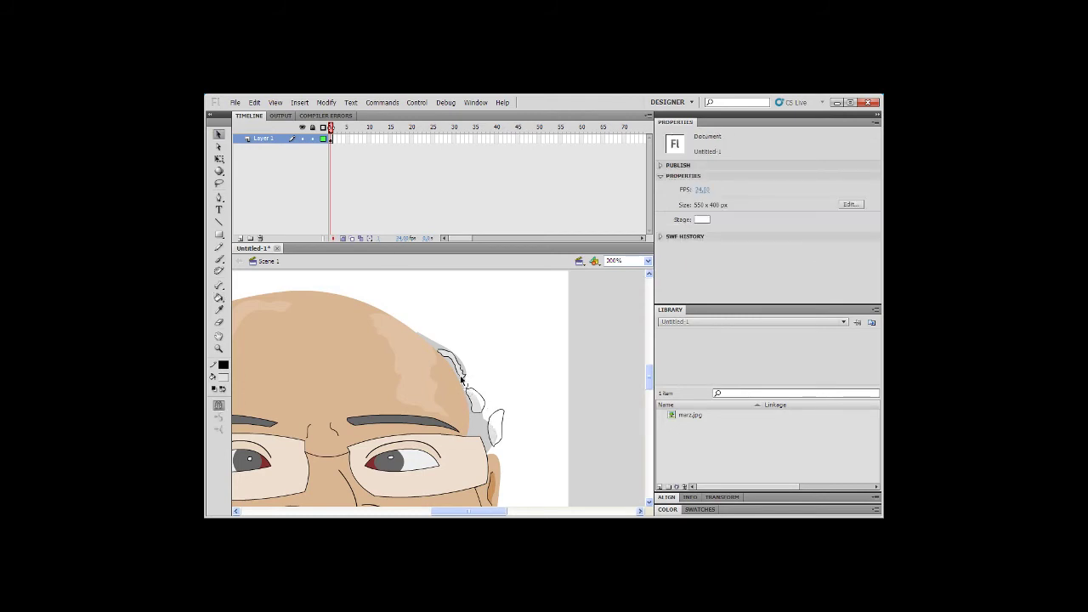
{"action": "double_click", "coordinate": [462, 378]}
{"action": "key", "text": "Delete"}
{"action": "left_click", "coordinate": [480, 394]}
{"action": "key", "text": "Delete"}
{"action": "left_click", "coordinate": [477, 412]}
{"action": "key", "text": "Delete"}
{"action": "left_click", "coordinate": [489, 420]}
{"action": "key", "text": "Delete"}
{"action": "left_click", "coordinate": [488, 432]}
{"action": "key", "text": "Delete"}
{"action": "left_click", "coordinate": [499, 452]}
{"action": "left_click", "coordinate": [513, 454]}
{"action": "left_click", "coordinate": [493, 444]}
{"action": "key", "text": "Delete"}
Step: Delete the black outlines around the highlight shapes in the hair on the left side of the head
{"action": "left_click_drag", "start_coordinate": [471, 512], "coordinate": [427, 511]}
{"action": "left_click", "coordinate": [350, 376]}
{"action": "key", "text": "Delete"}
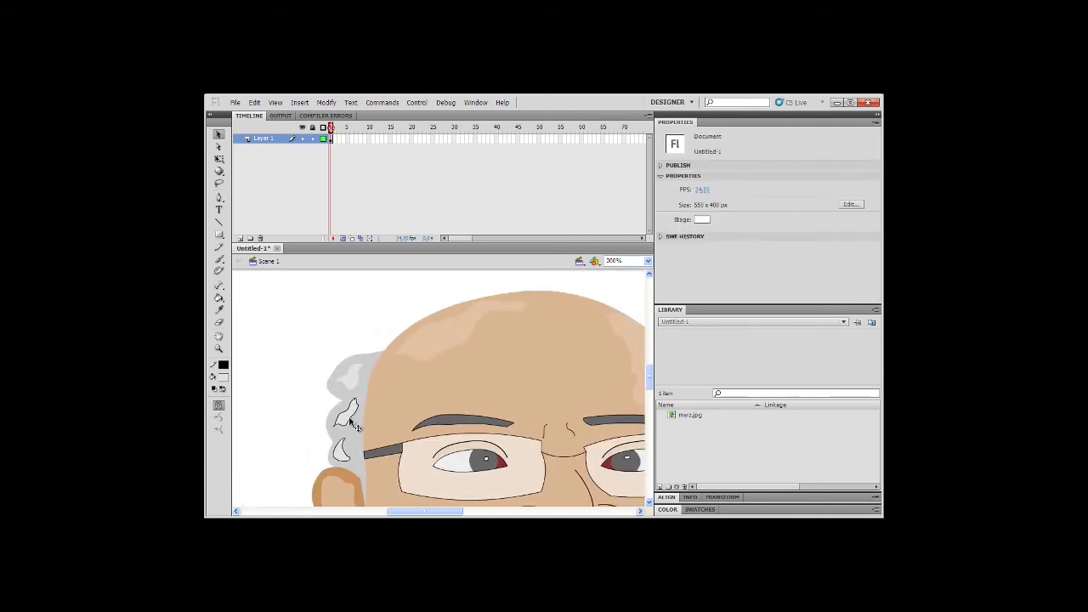
{"action": "left_click", "coordinate": [349, 420]}
{"action": "key", "text": "Delete"}
{"action": "left_click", "coordinate": [341, 416]}
{"action": "key", "text": "Delete"}
{"action": "left_click", "coordinate": [343, 449]}
{"action": "key", "text": "Delete"}
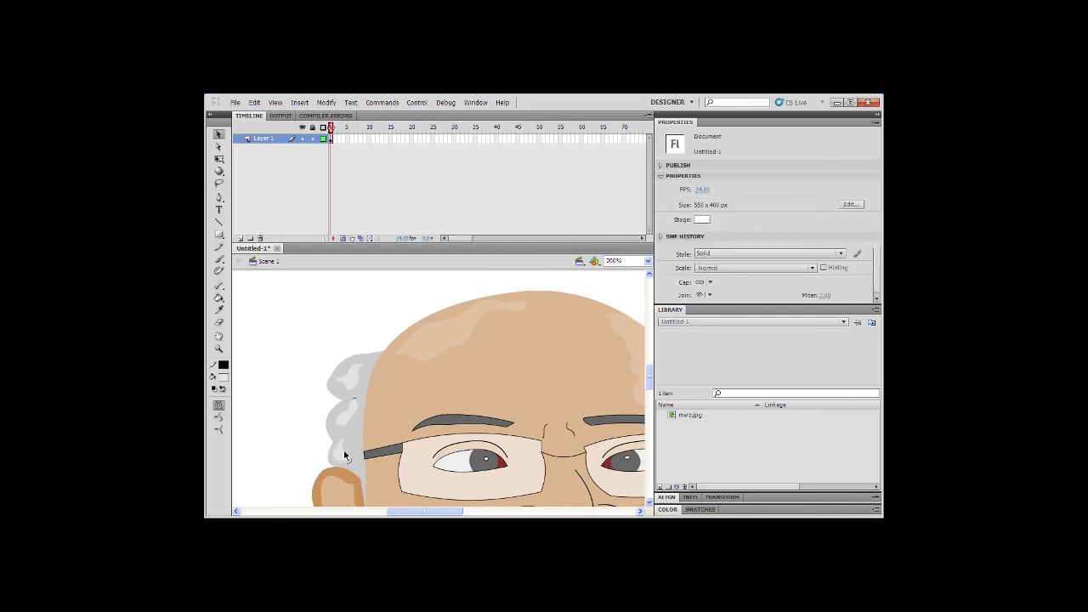
{"action": "left_click", "coordinate": [355, 398]}
{"action": "key", "text": "Delete"}
Step: Undo the accidental change to the left ear's shape and delete the small stray stroke in the left-side hair
{"action": "left_click", "coordinate": [647, 261]}
{"action": "left_click", "coordinate": [632, 306]}
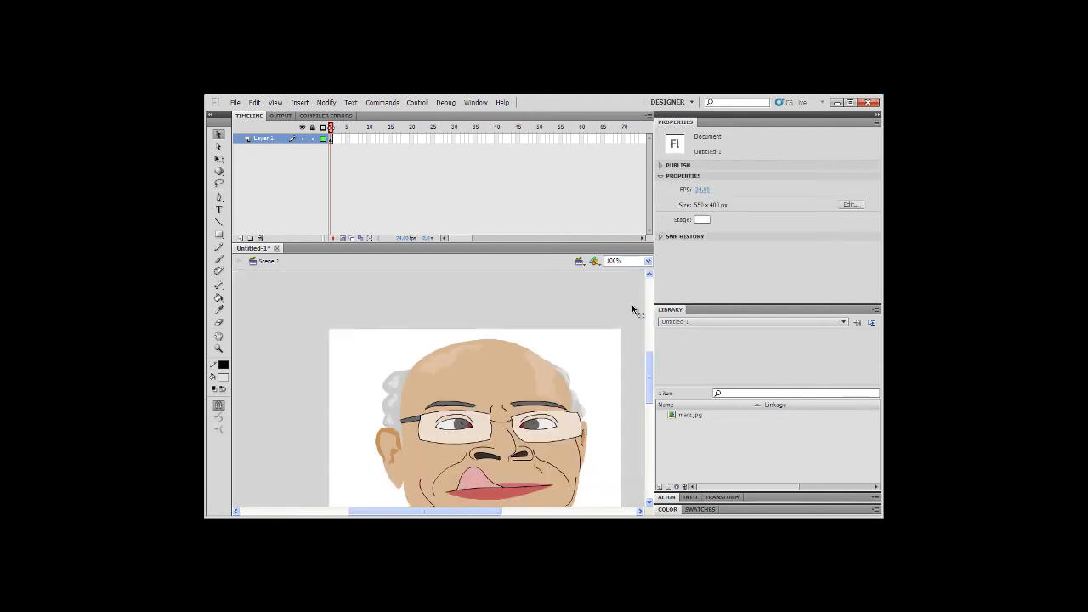
{"action": "scroll", "coordinate": [641, 328], "scroll_direction": "down", "scroll_amount": 1}
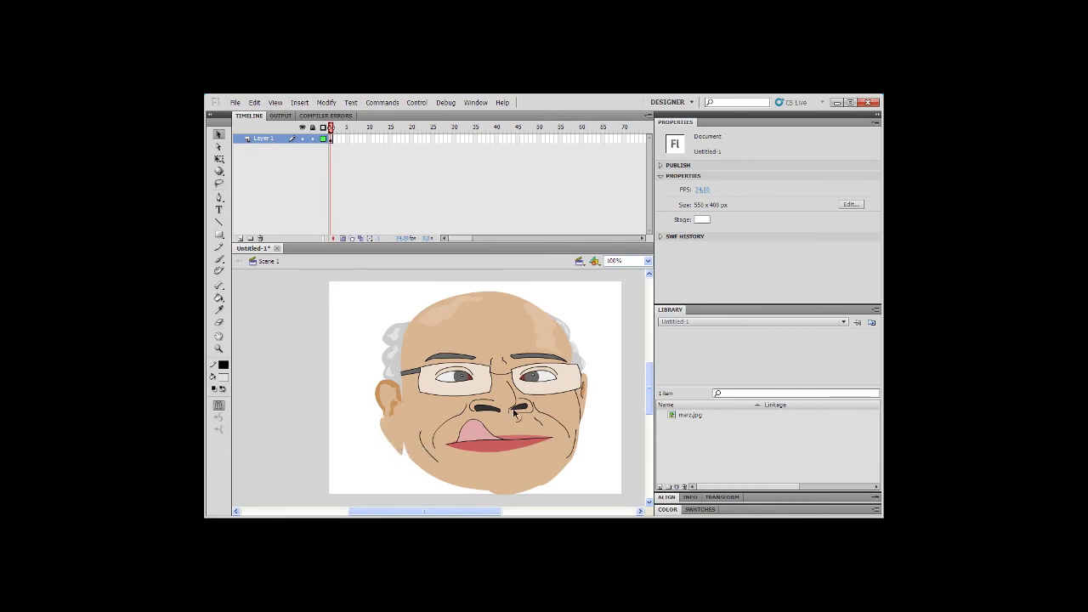
{"action": "key", "text": "ctrl+z"}
{"action": "key", "text": "ctrl+z"}
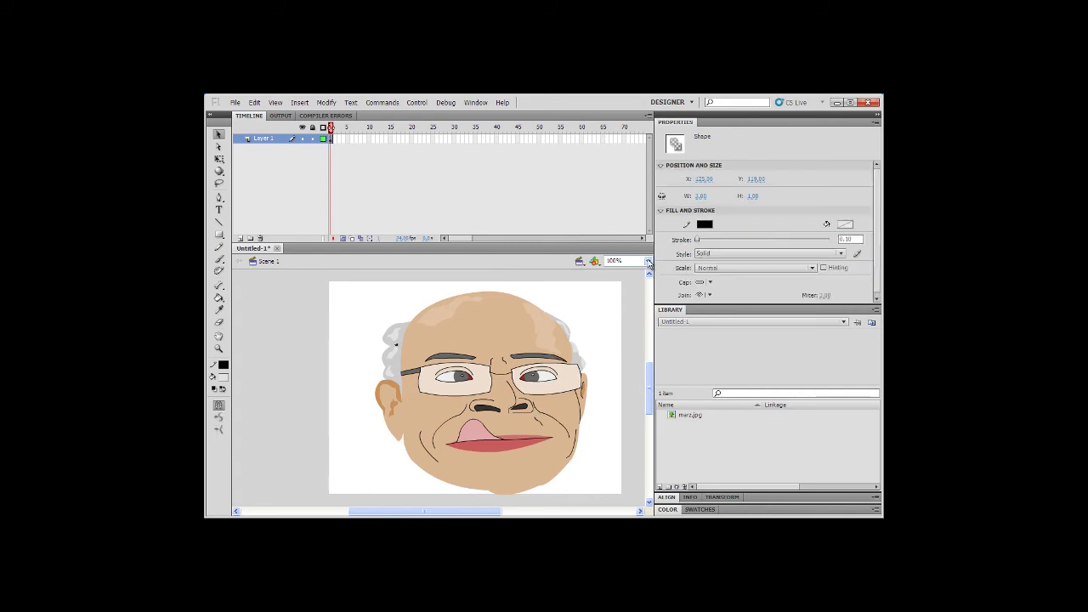
{"action": "left_click", "coordinate": [402, 308]}
{"action": "left_click", "coordinate": [396, 344]}
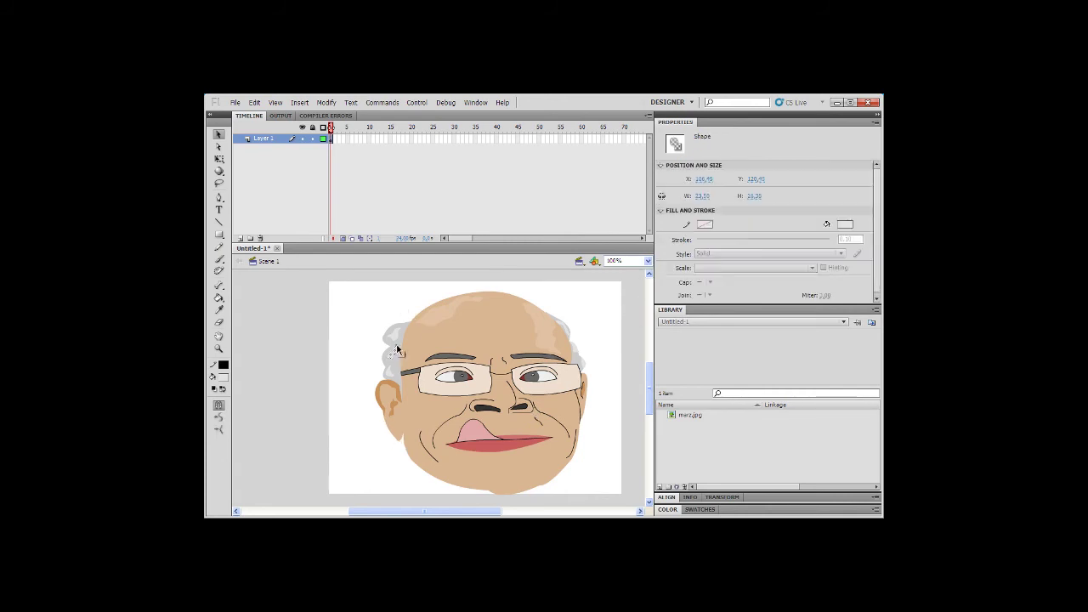
{"action": "key", "text": "Delete"}
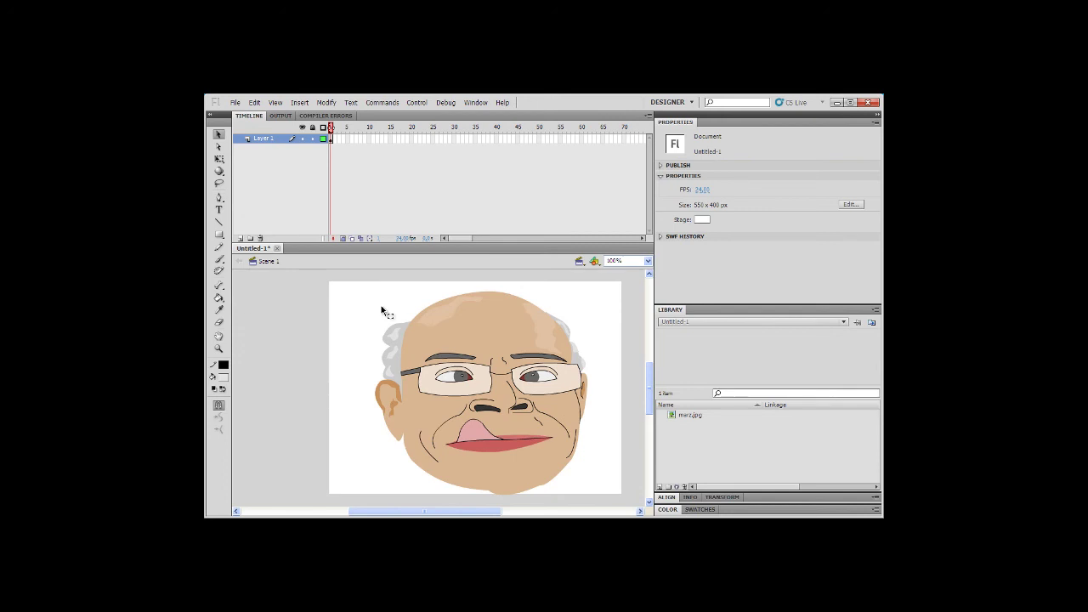
Step: Activate the Pencil tool with its black stroke
{"action": "left_click", "coordinate": [219, 246]}
{"action": "left_click", "coordinate": [648, 260]}
{"action": "left_click", "coordinate": [613, 312]}
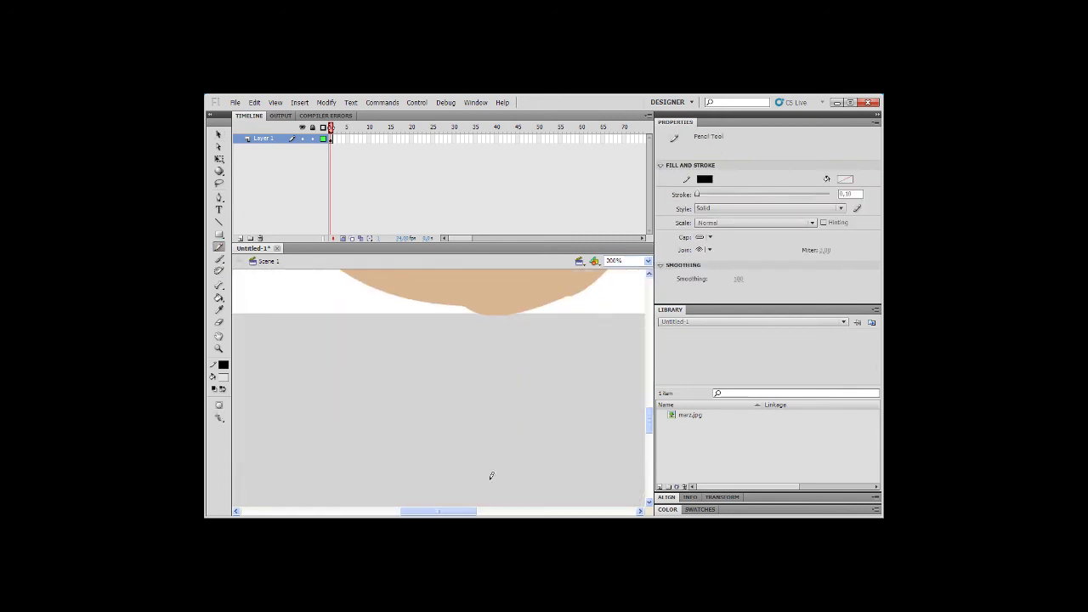